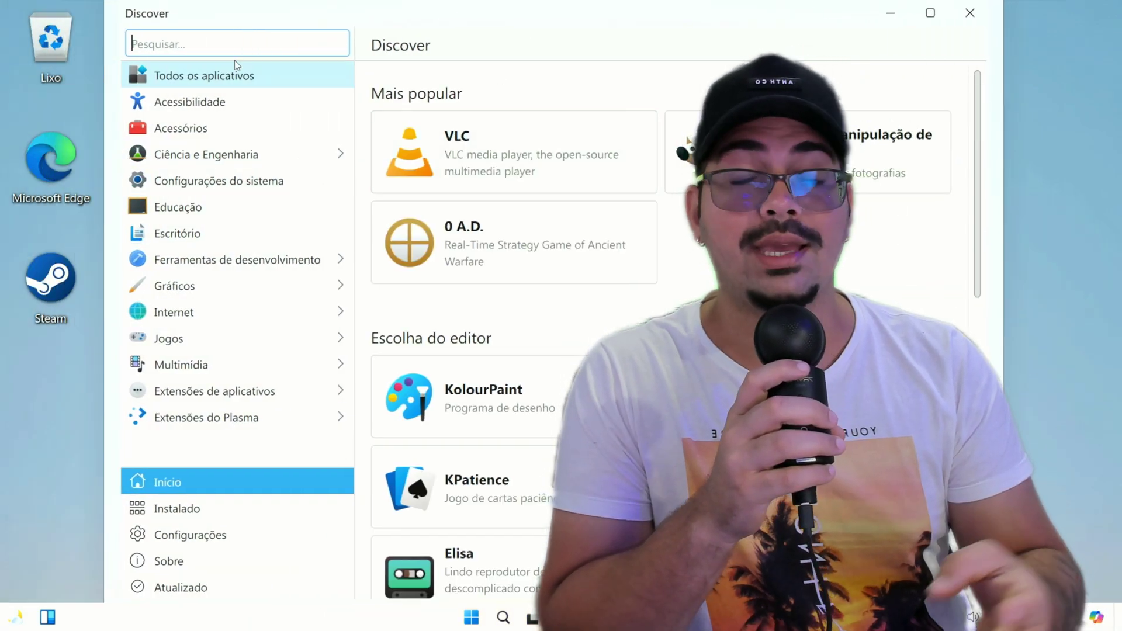
Step: Browse Discover's full All Applications list, then return to the store's home page
{"action": "left_click", "coordinate": [234, 63]}
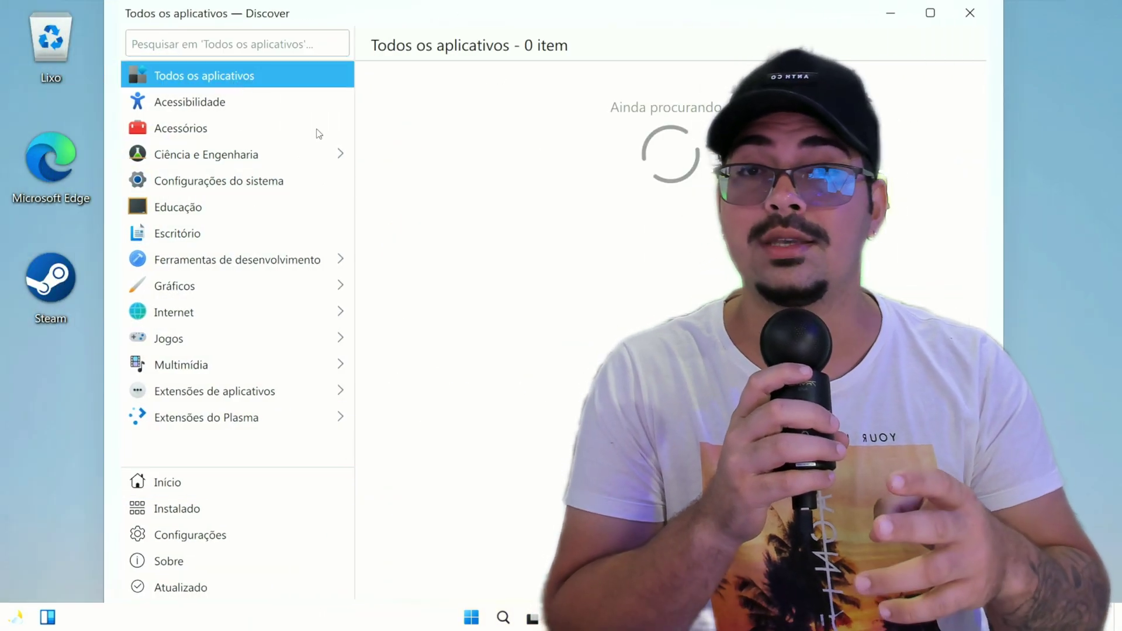
{"action": "left_click", "coordinate": [175, 481]}
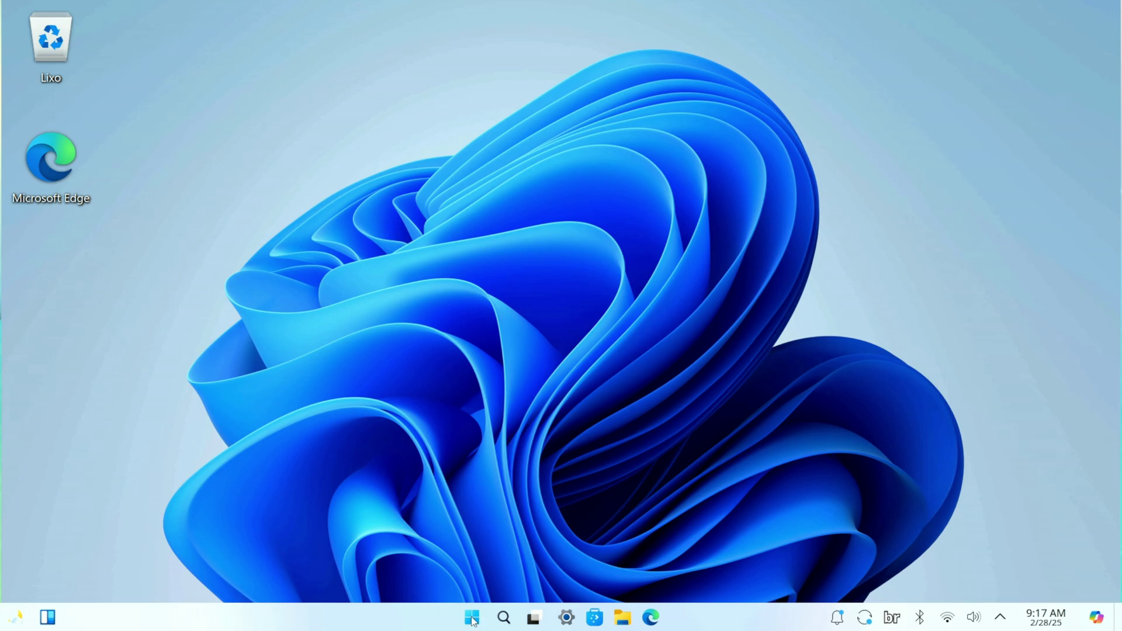
{"action": "left_click", "coordinate": [473, 621]}
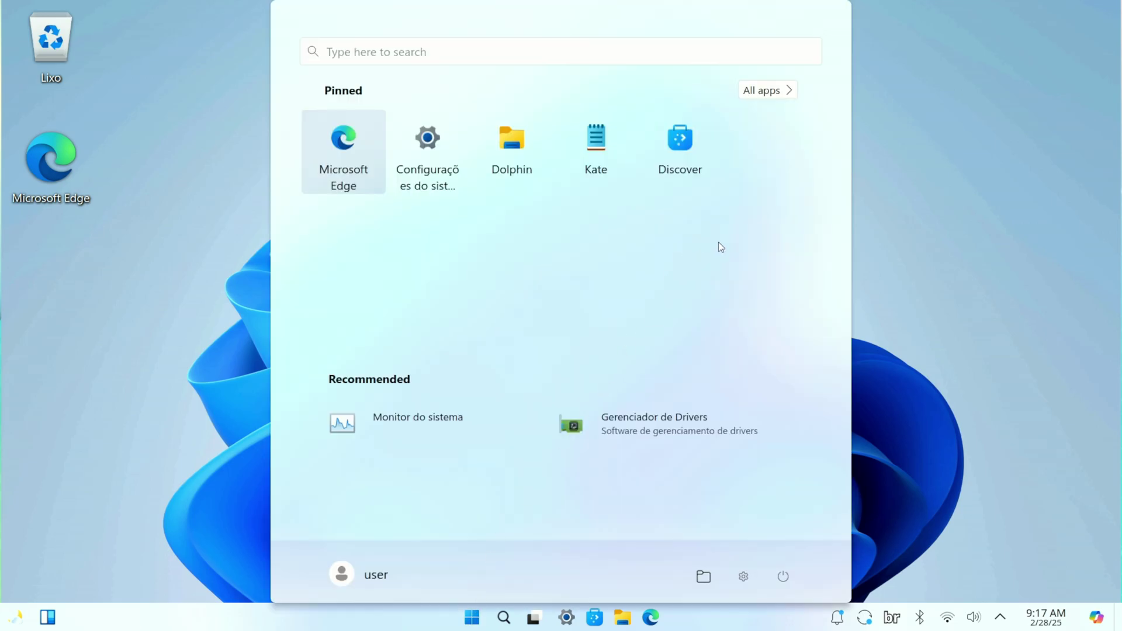
{"action": "left_click", "coordinate": [425, 433]}
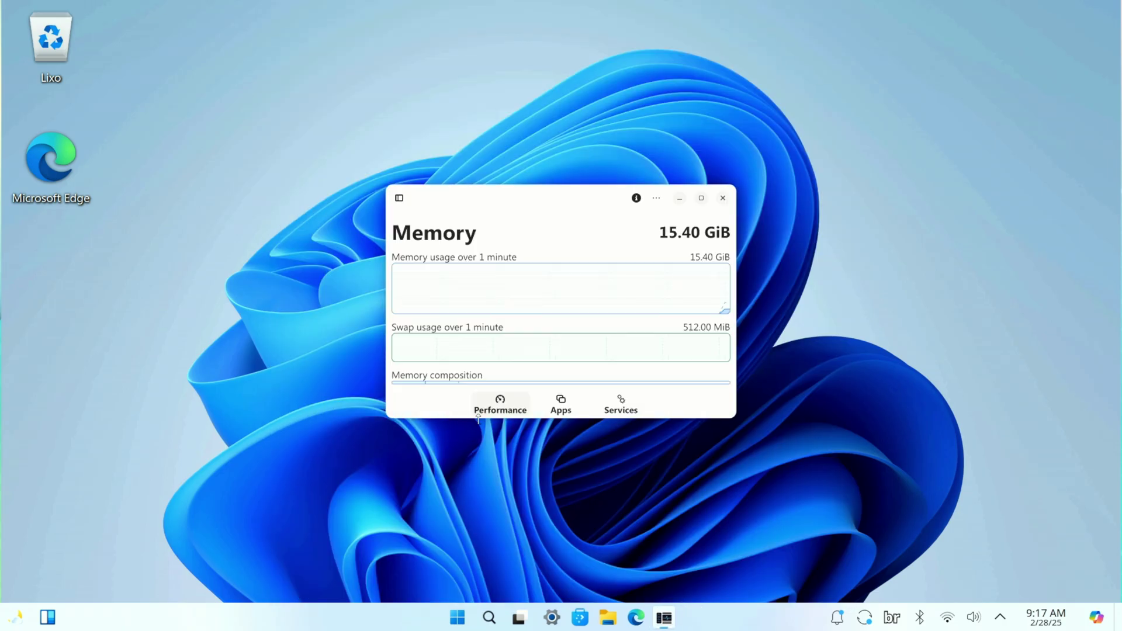
{"action": "left_click", "coordinate": [702, 197]}
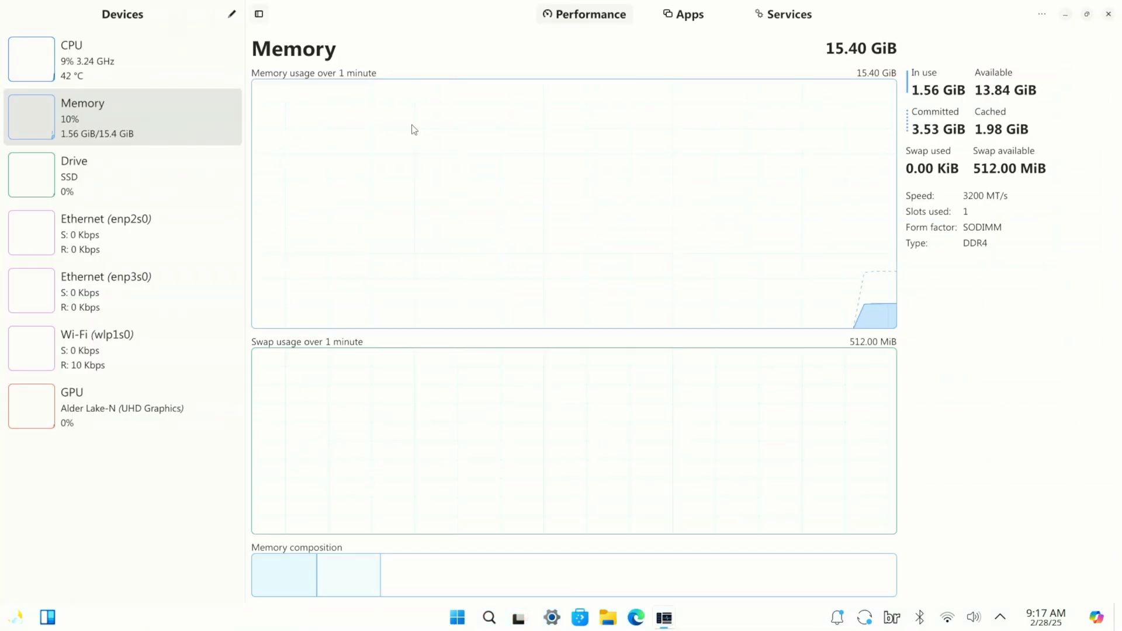
{"action": "left_click", "coordinate": [117, 52]}
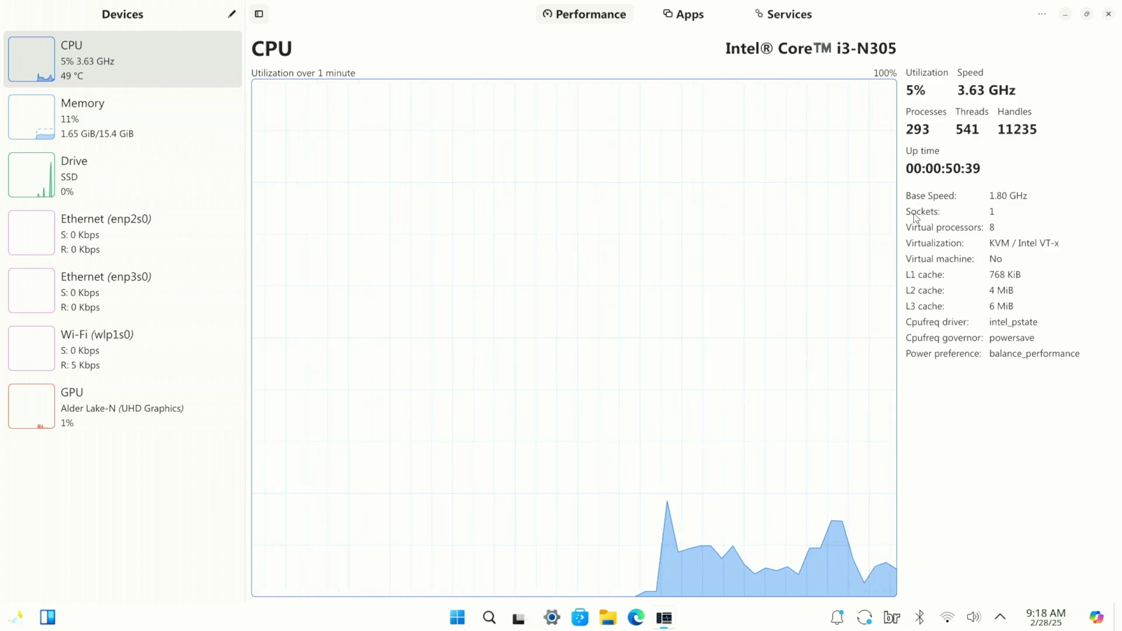
{"action": "left_click", "coordinate": [74, 120]}
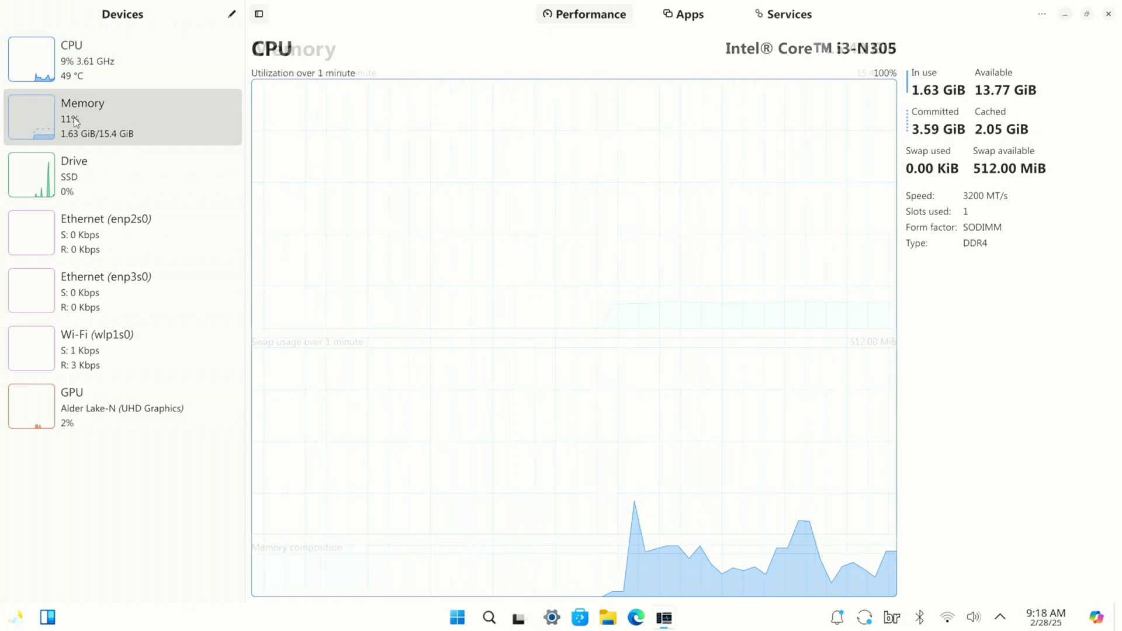
{"action": "mouse_move", "coordinate": [323, 303]}
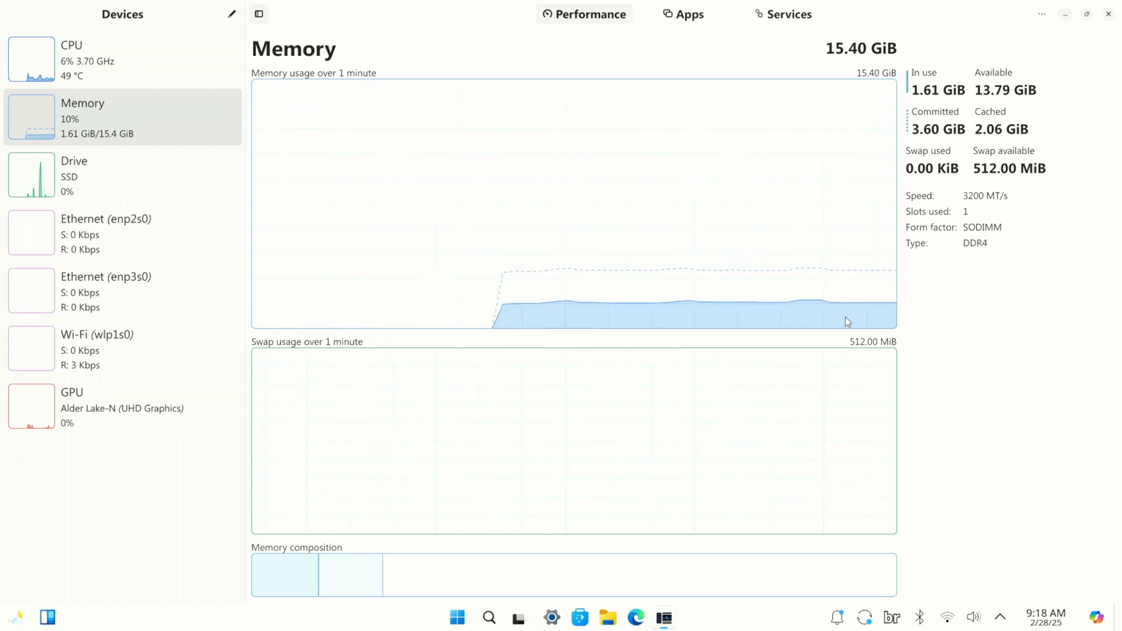
{"action": "mouse_move", "coordinate": [842, 310]}
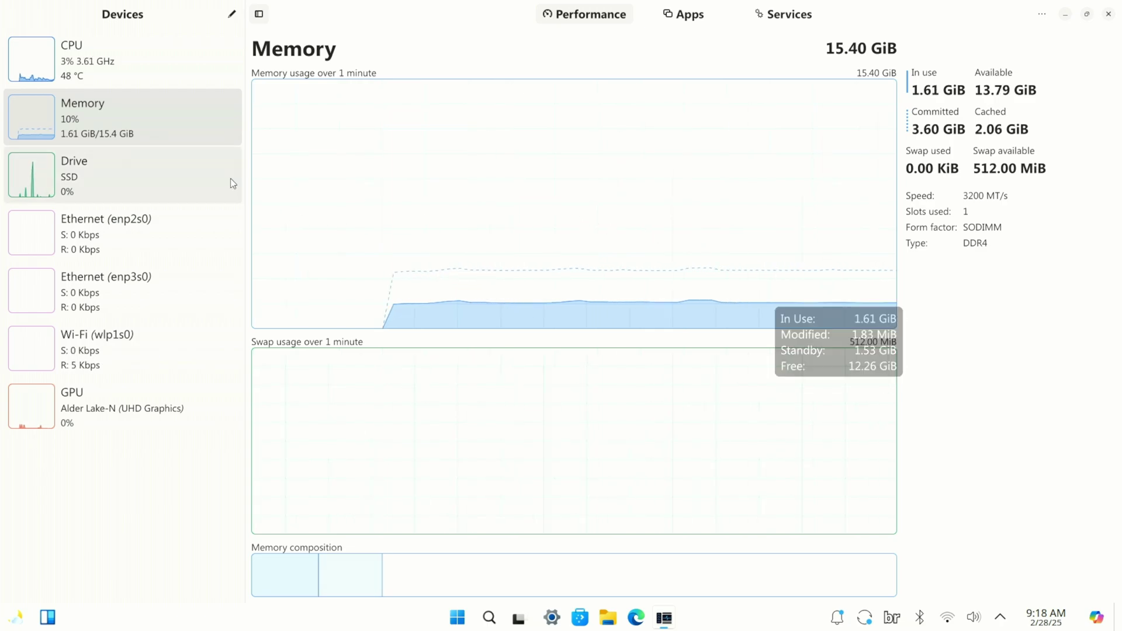
{"action": "left_click", "coordinate": [139, 173]}
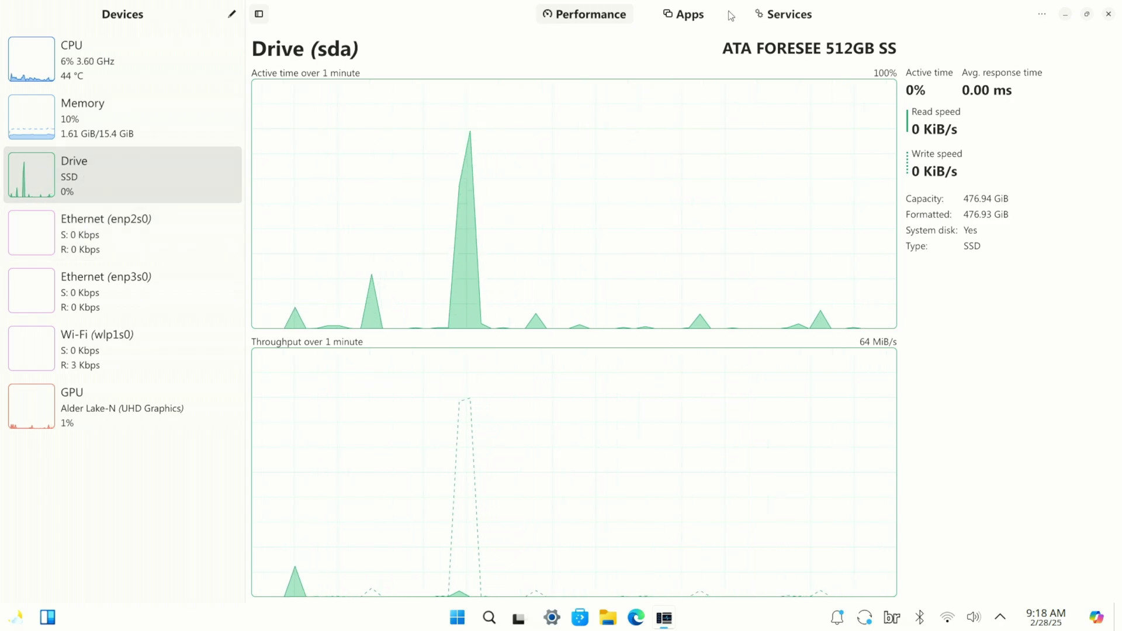
{"action": "left_click", "coordinate": [1109, 14]}
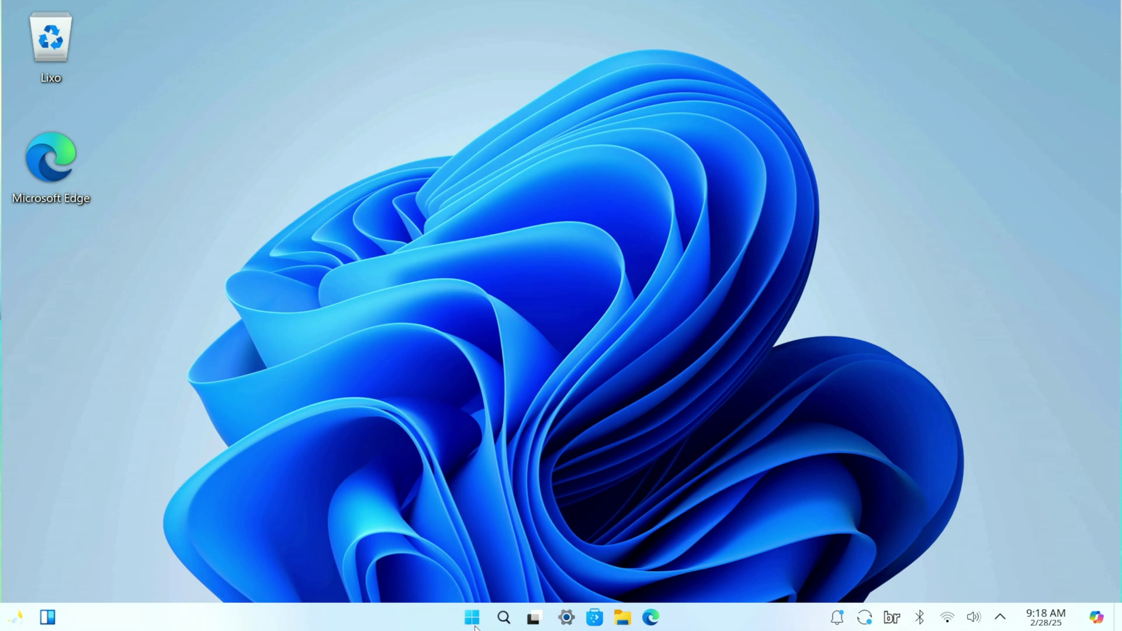
{"action": "left_click", "coordinate": [470, 624]}
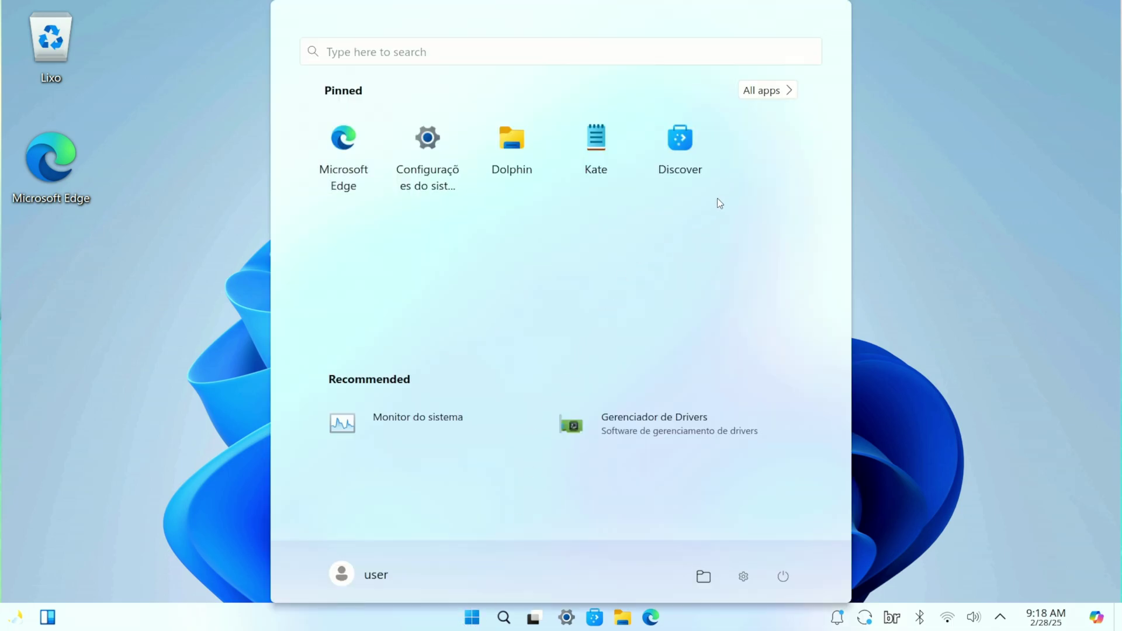
{"action": "left_click", "coordinate": [680, 170]}
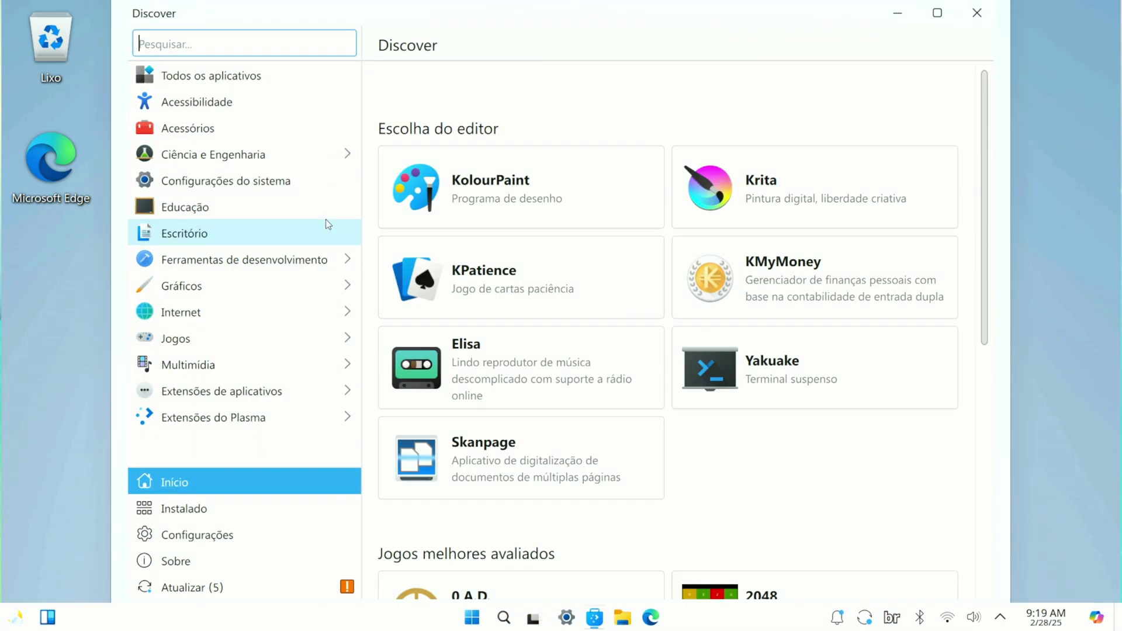
{"action": "scroll", "coordinate": [663, 368], "scroll_direction": "down", "scroll_amount": 4}
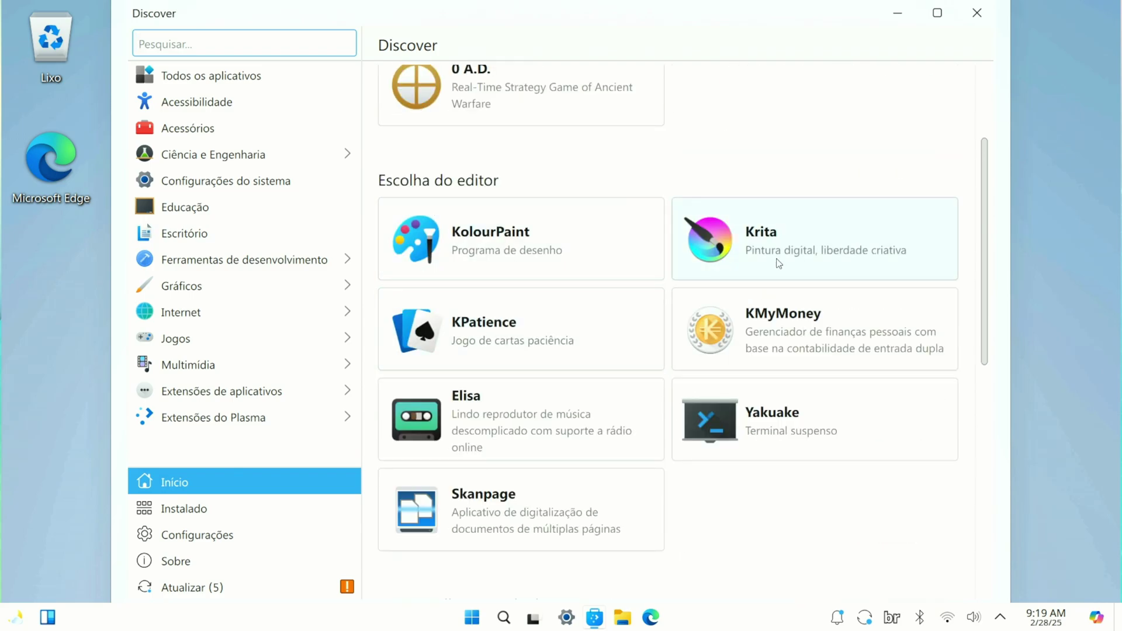
{"action": "scroll", "coordinate": [646, 346], "scroll_direction": "down", "scroll_amount": 3}
{"action": "scroll", "coordinate": [647, 346], "scroll_direction": "down", "scroll_amount": 5}
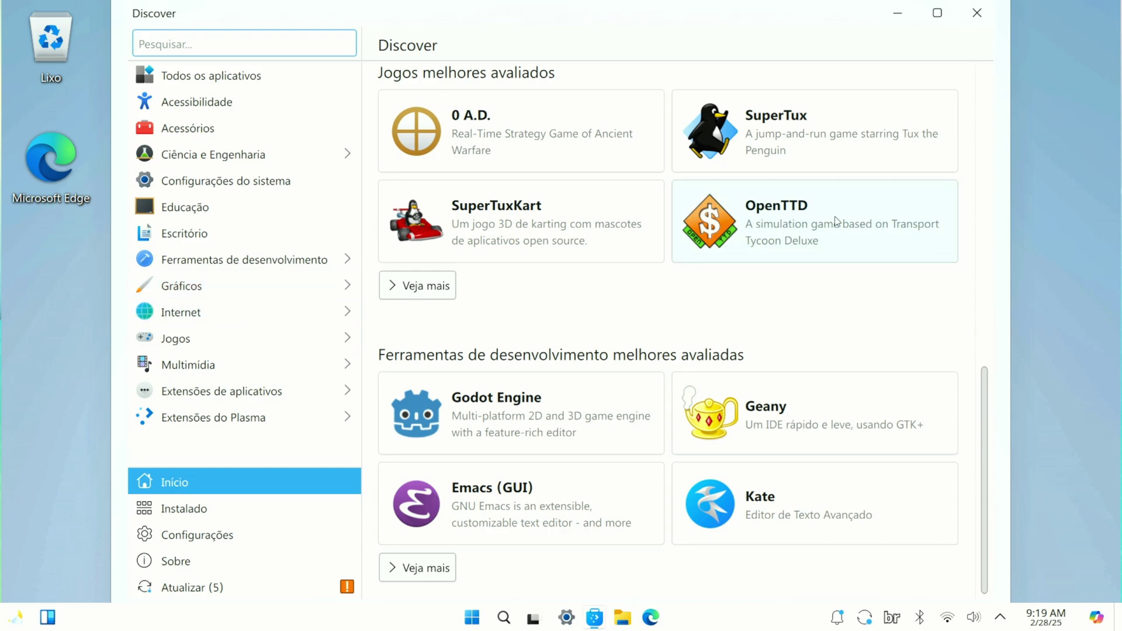
{"action": "scroll", "coordinate": [538, 175], "scroll_direction": "up", "scroll_amount": 3}
{"action": "left_click", "coordinate": [214, 154]}
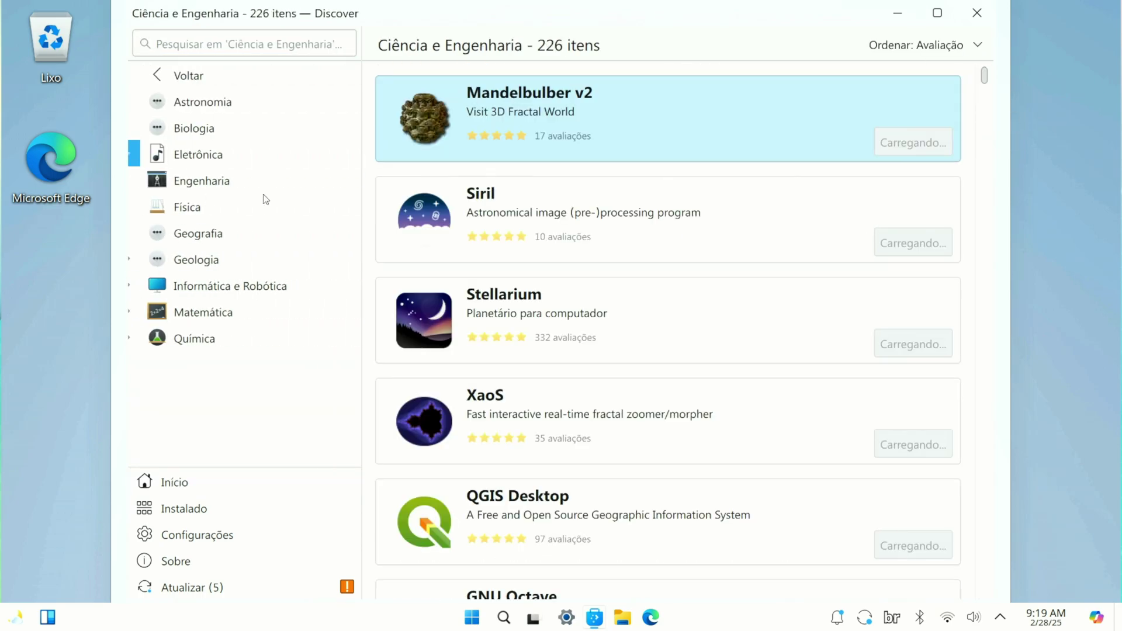
{"action": "scroll", "coordinate": [562, 268], "scroll_direction": "down", "scroll_amount": 5}
{"action": "scroll", "coordinate": [595, 315], "scroll_direction": "up", "scroll_amount": 5}
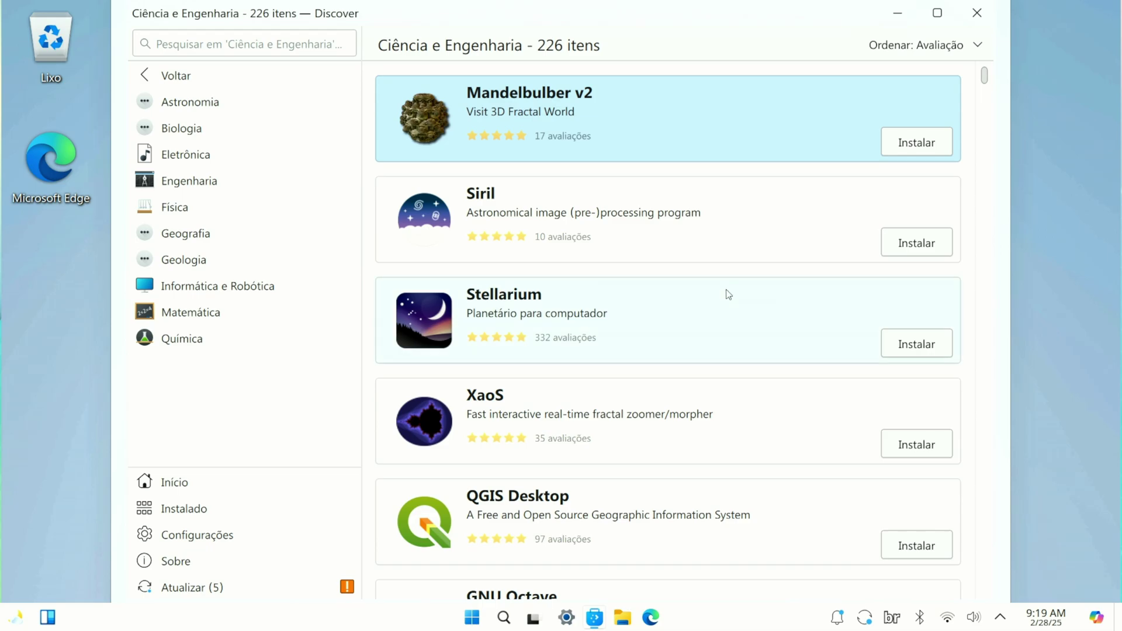
{"action": "left_click", "coordinate": [977, 14]}
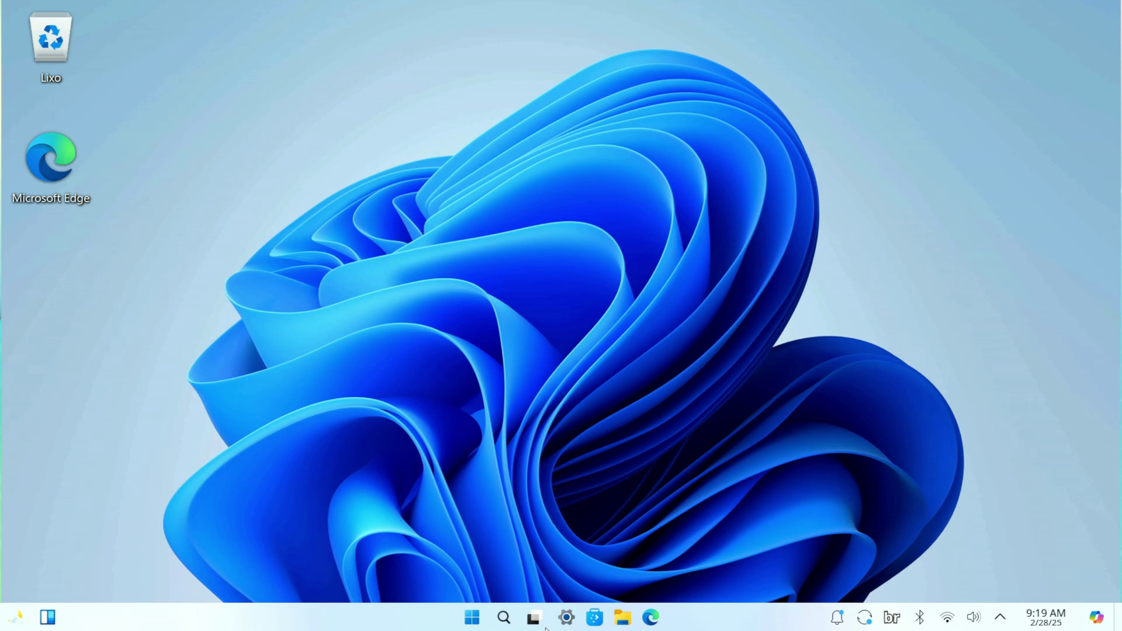
{"action": "left_click", "coordinate": [623, 617]}
{"action": "mouse_move", "coordinate": [624, 618]}
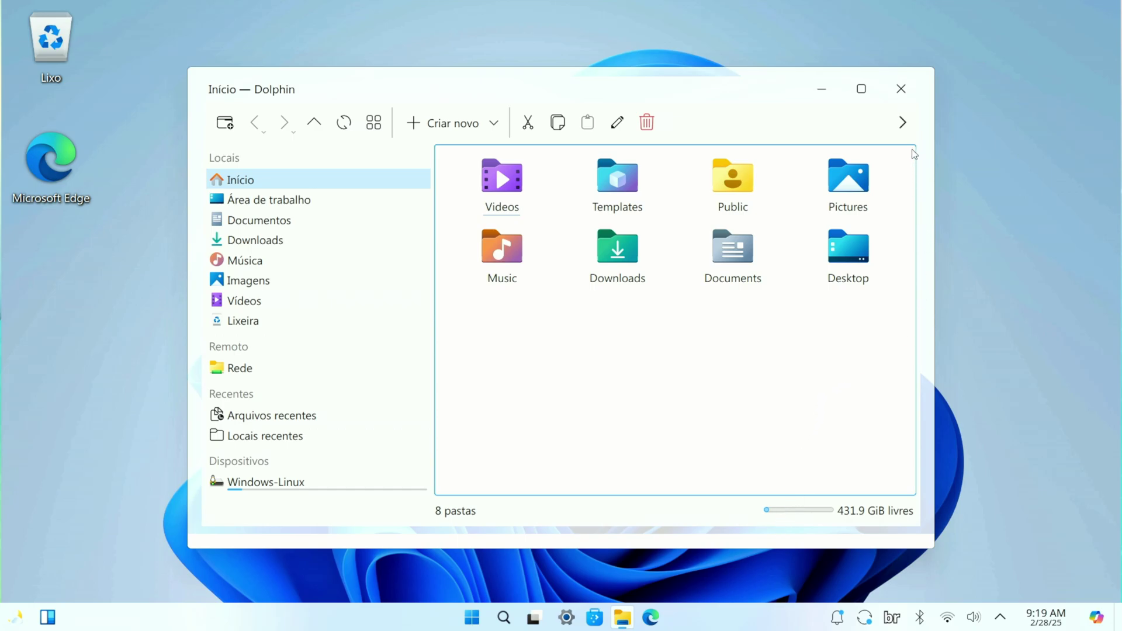
{"action": "key", "text": "alt+F4"}
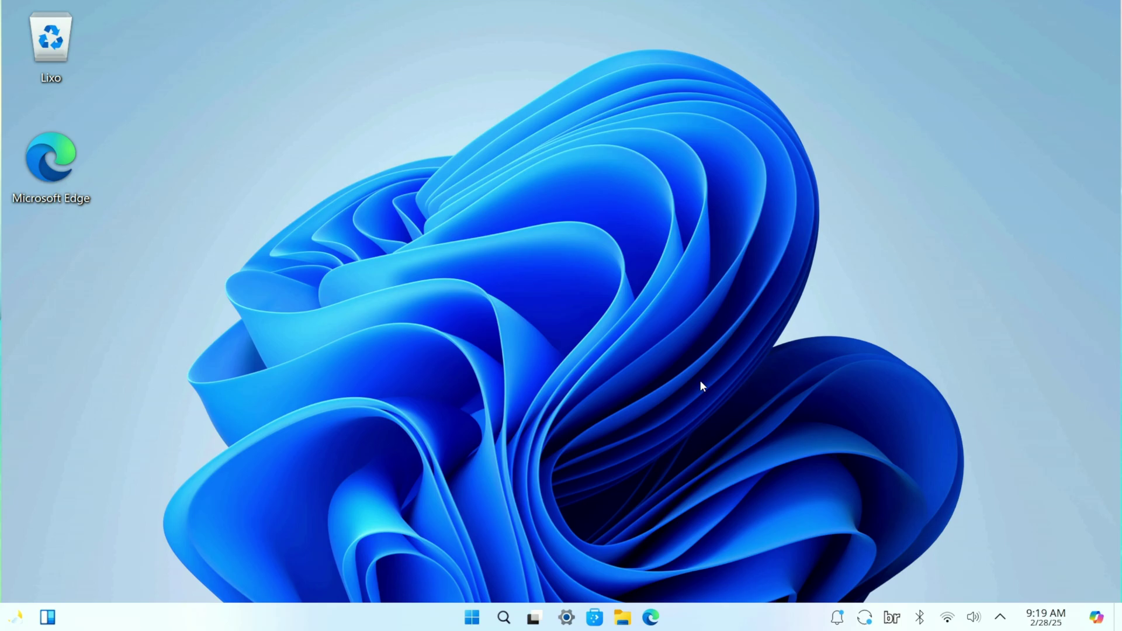
Step: Launch Microsoft Edge to its first-run welcome screen, then open and dismiss the app launcher
{"action": "left_click", "coordinate": [651, 617]}
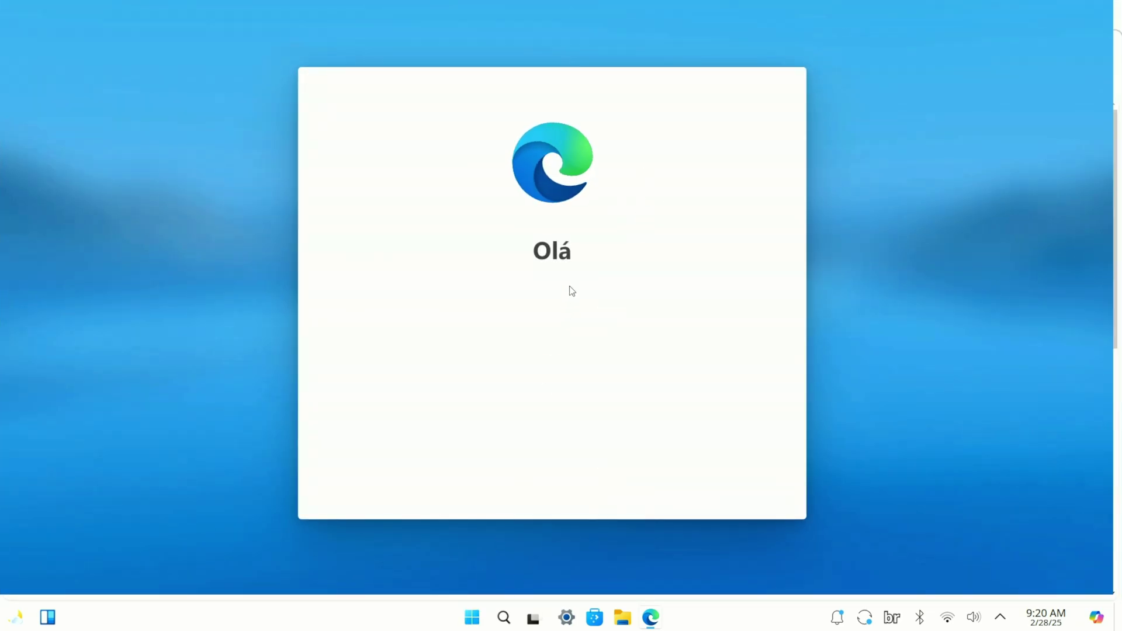
{"action": "key", "text": "super"}
{"action": "key", "text": "Escape"}
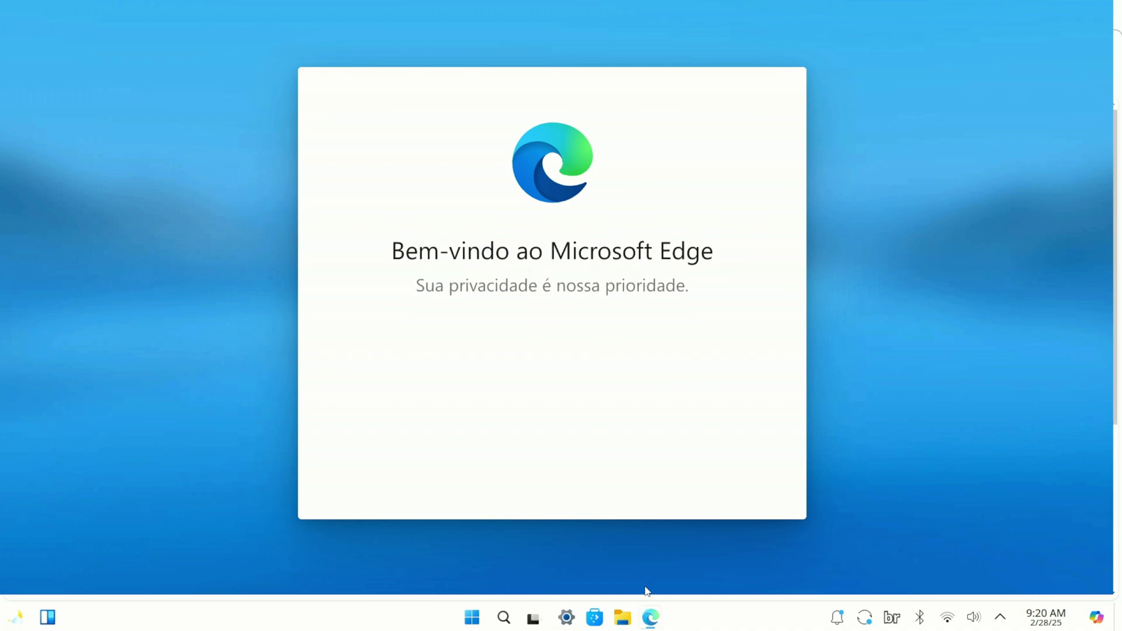
Step: Launch Google Chrome from the launcher's All apps list
{"action": "key", "text": "super"}
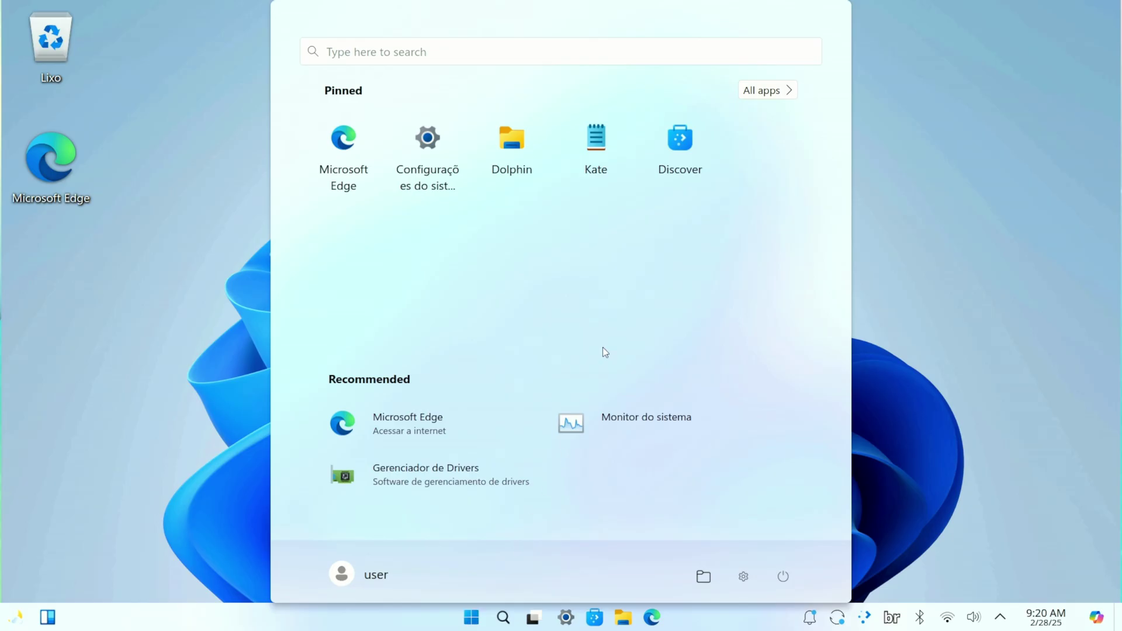
{"action": "left_click", "coordinate": [766, 90]}
{"action": "scroll", "coordinate": [555, 286], "scroll_direction": "down", "scroll_amount": 10}
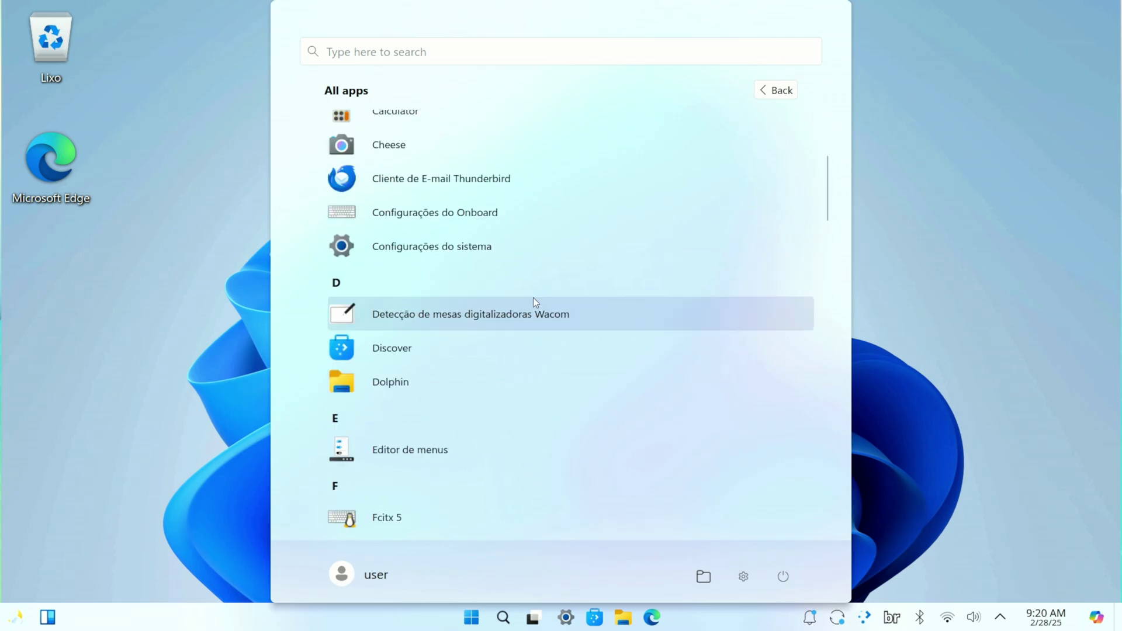
{"action": "scroll", "coordinate": [444, 339], "scroll_direction": "down", "scroll_amount": 3}
{"action": "left_click", "coordinate": [426, 263]}
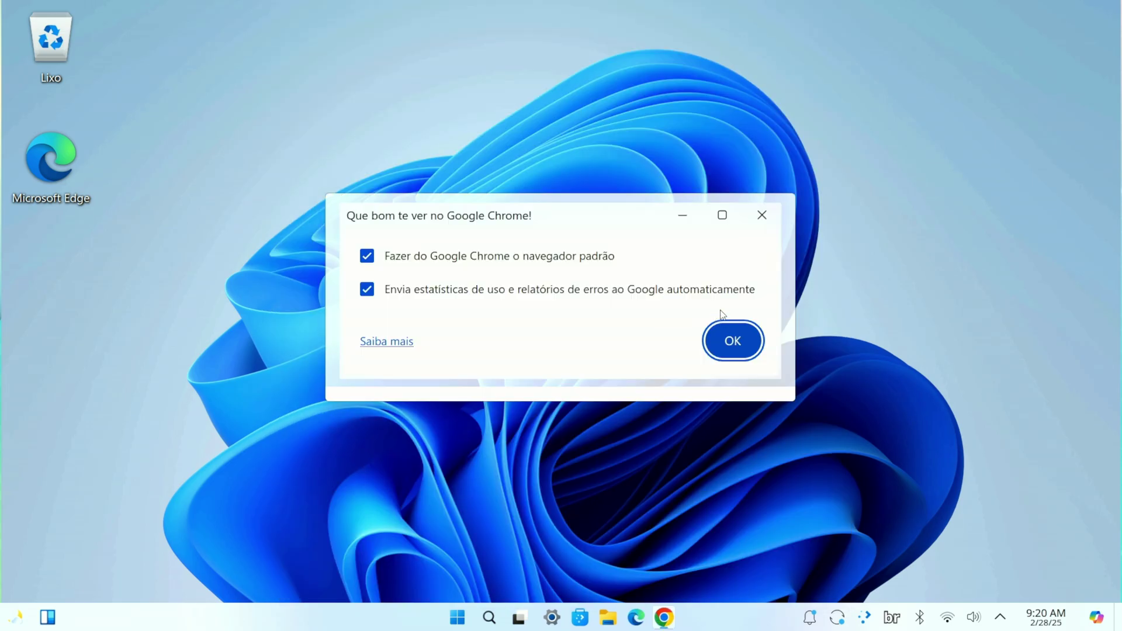
Step: Finish Chrome's first-run setup without signing in and acknowledge the ad-privacy notice
{"action": "left_click", "coordinate": [745, 342]}
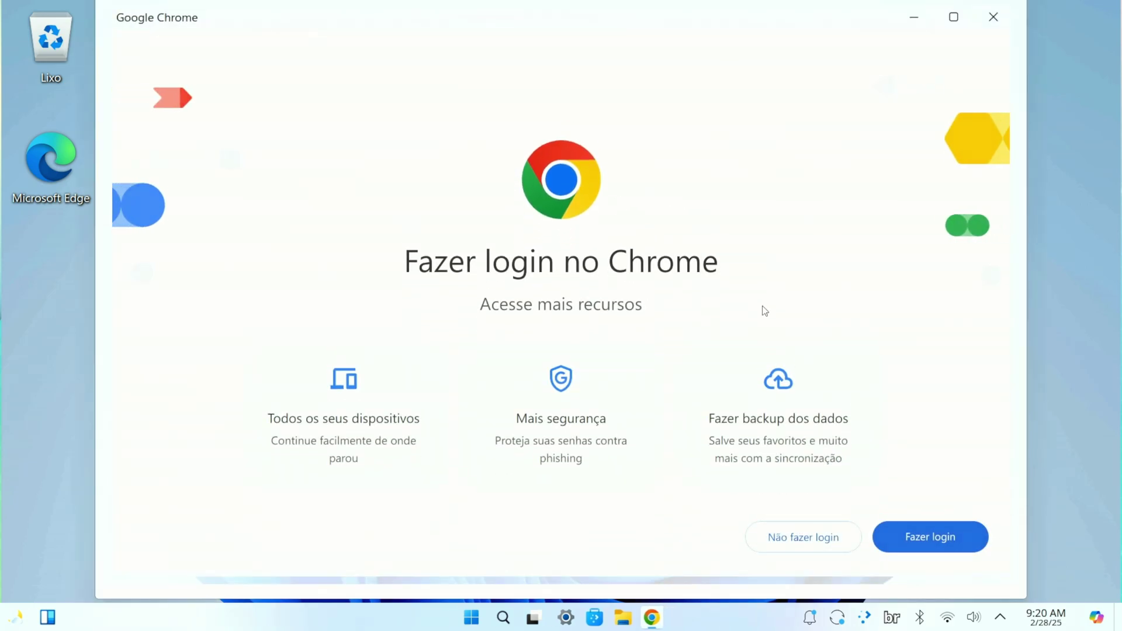
{"action": "left_click", "coordinate": [804, 536]}
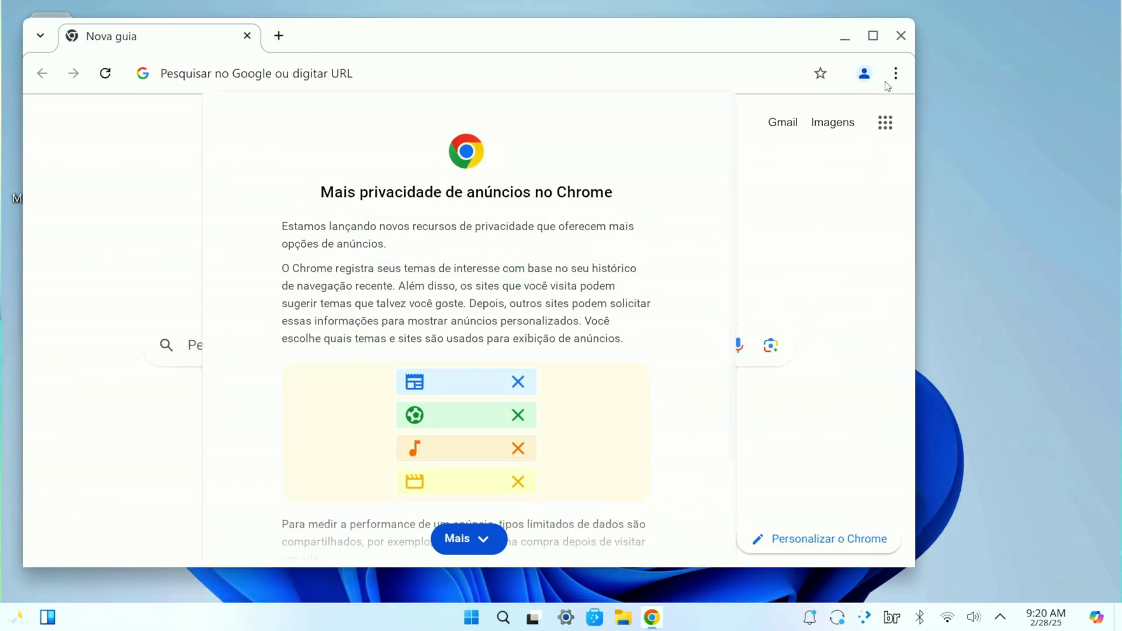
{"action": "left_click", "coordinate": [461, 539]}
{"action": "left_click", "coordinate": [688, 538]}
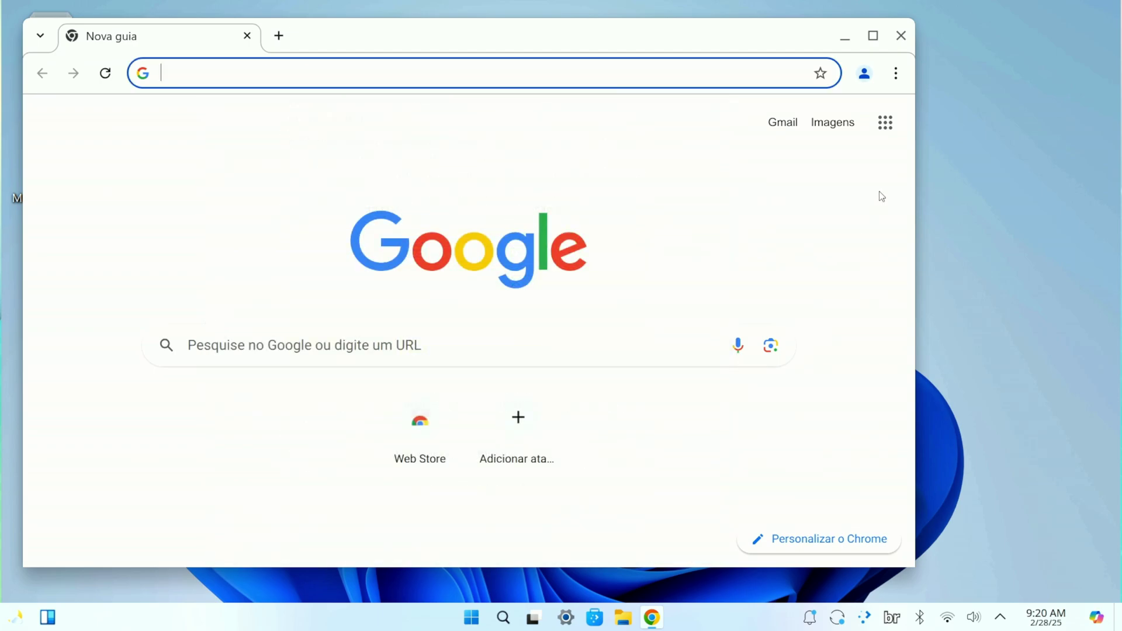
Step: Confirm version 133.0.6943.141 on Chrome's About page, then close the browser
{"action": "left_click", "coordinate": [896, 73]}
{"action": "scroll", "coordinate": [649, 523], "scroll_direction": "down", "scroll_amount": 3}
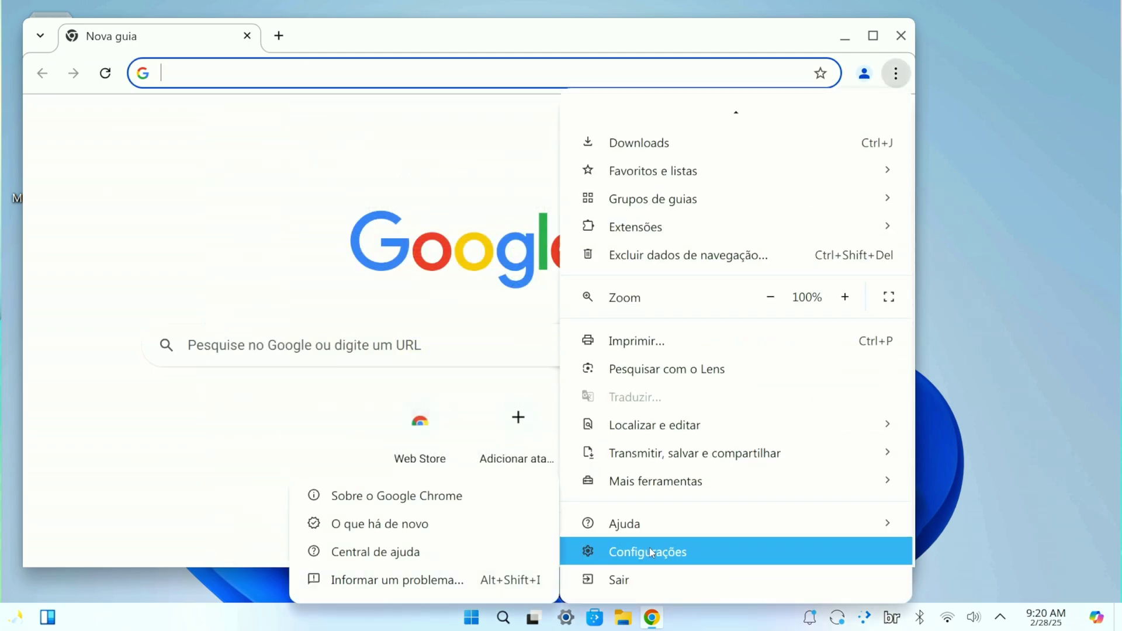
{"action": "left_click", "coordinate": [648, 549]}
{"action": "scroll", "coordinate": [134, 409], "scroll_direction": "down", "scroll_amount": 3}
{"action": "left_click", "coordinate": [143, 544]}
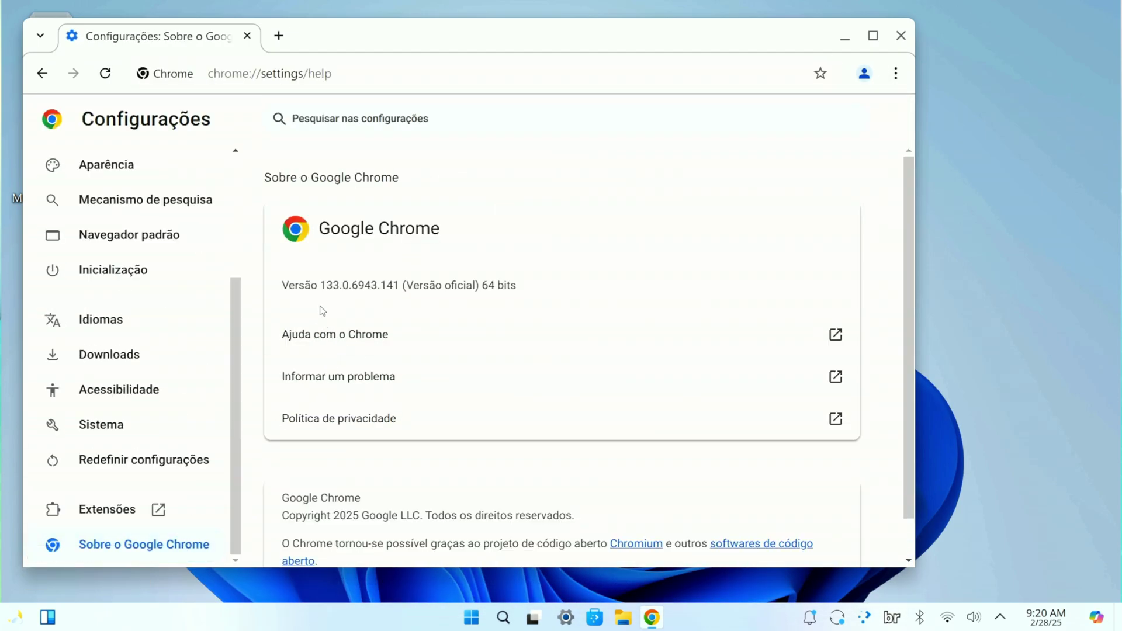
{"action": "left_click_drag", "start_coordinate": [295, 285], "coordinate": [347, 283]}
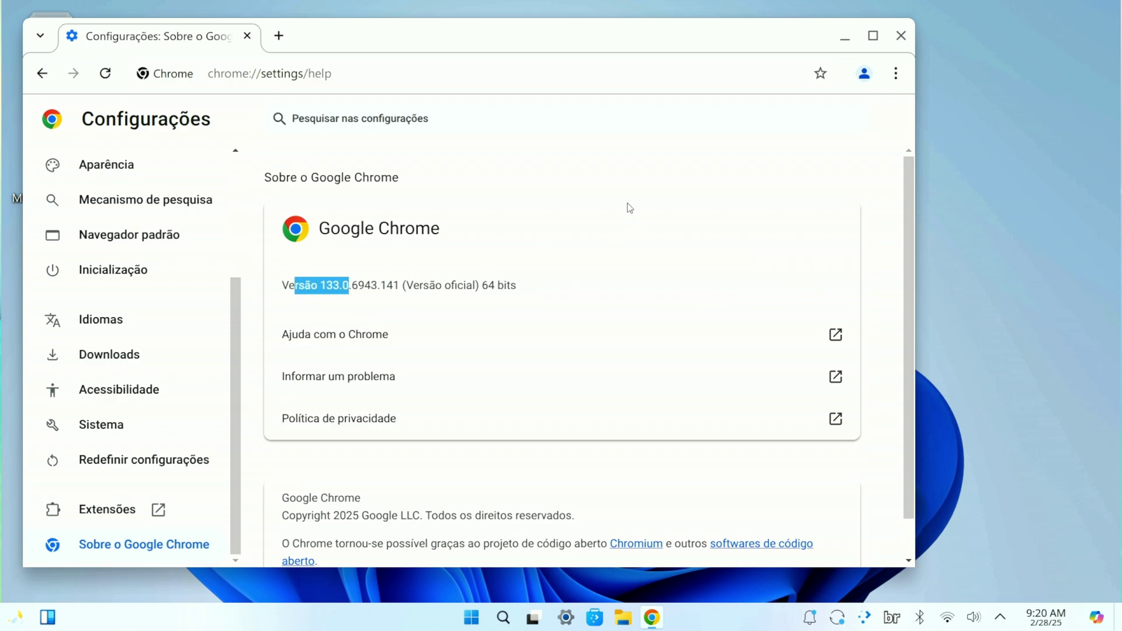
{"action": "left_click", "coordinate": [901, 38]}
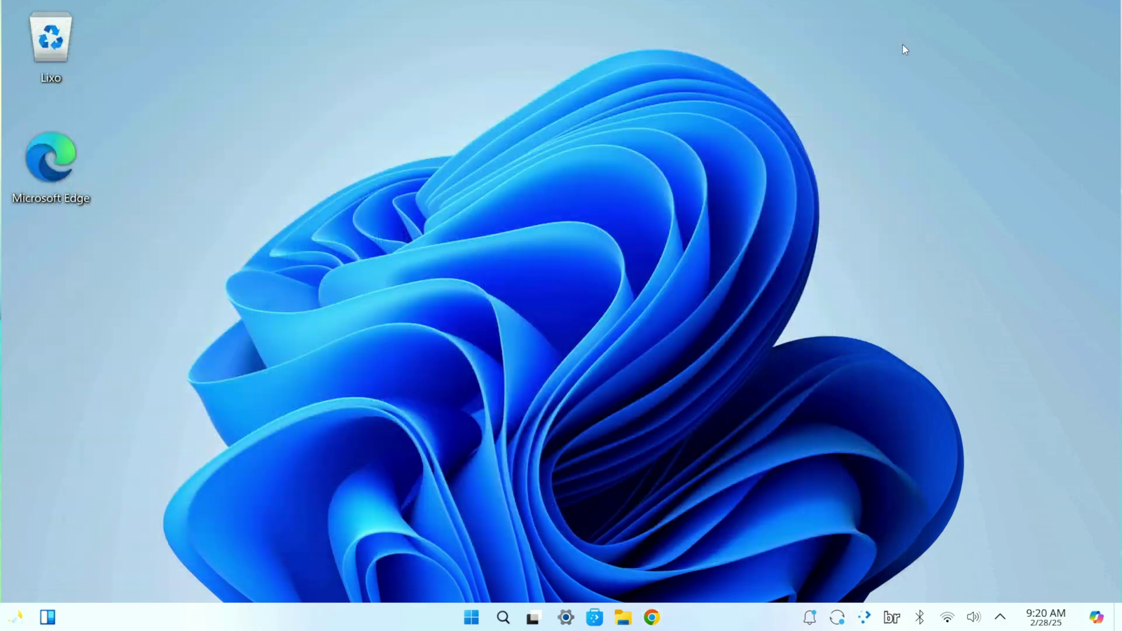
{"action": "left_click", "coordinate": [1097, 624]}
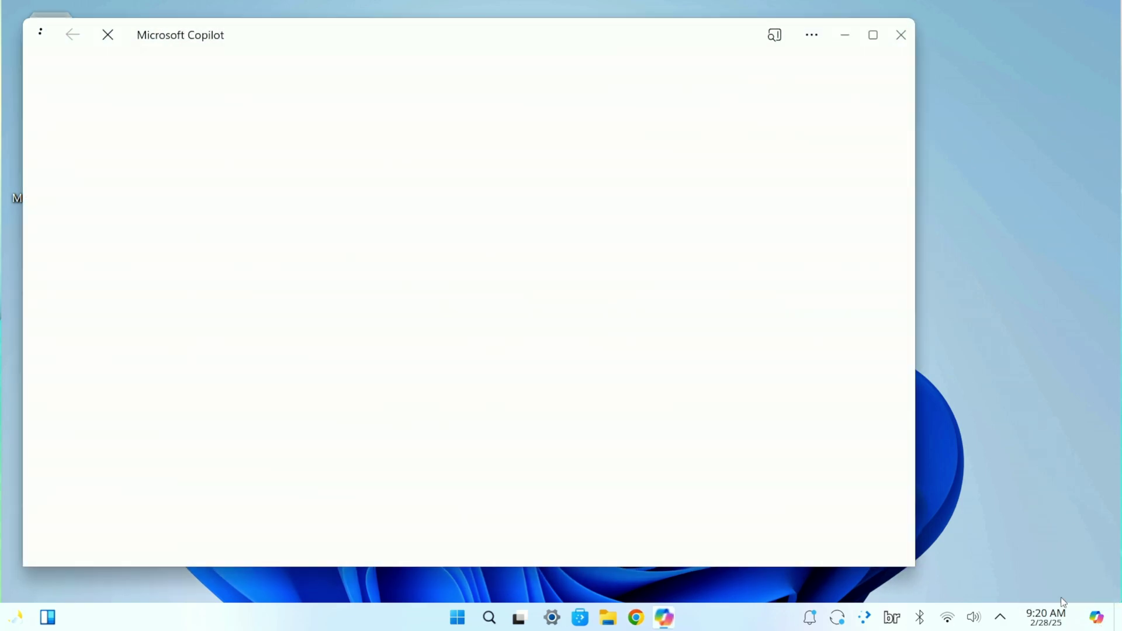
{"action": "left_click_drag", "start_coordinate": [353, 51], "coordinate": [465, 53]}
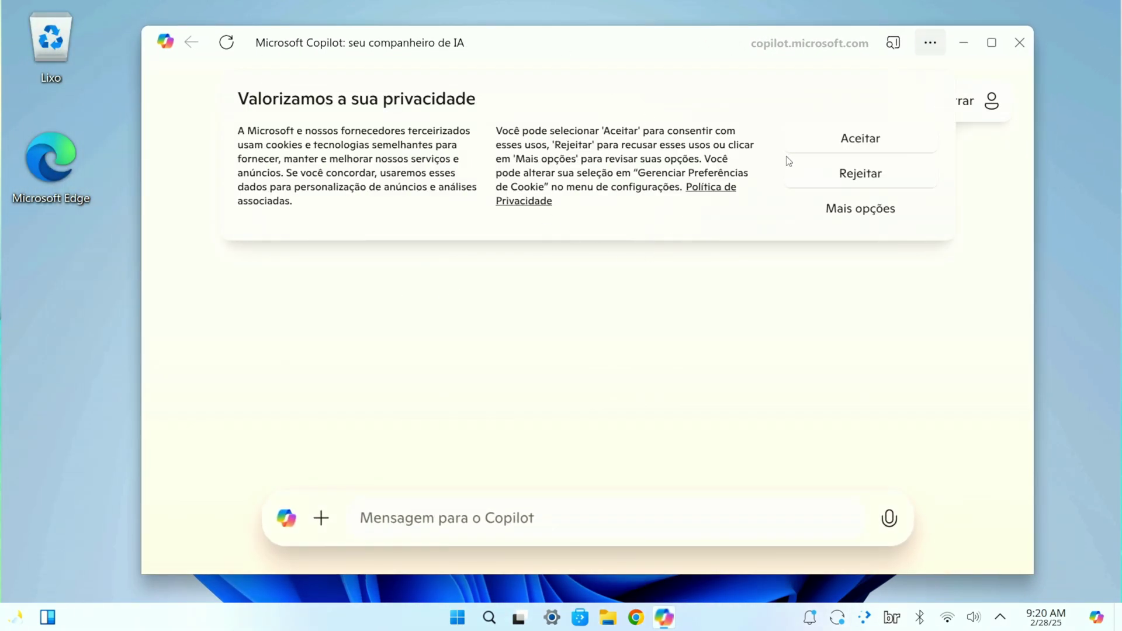
{"action": "left_click", "coordinate": [811, 139]}
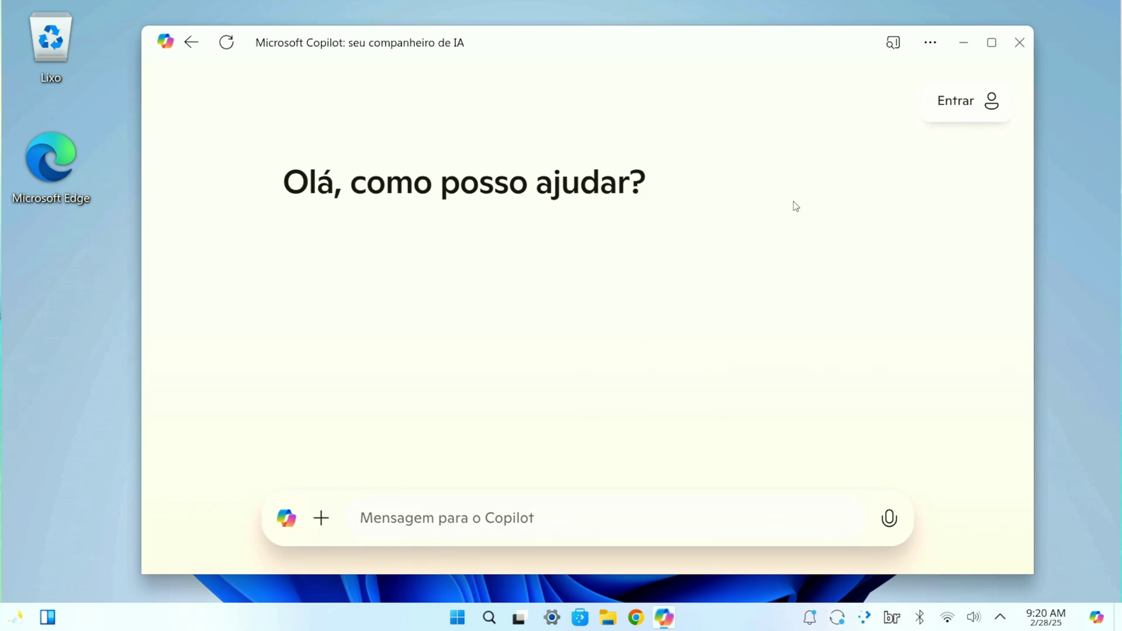
{"action": "left_click", "coordinate": [1020, 42]}
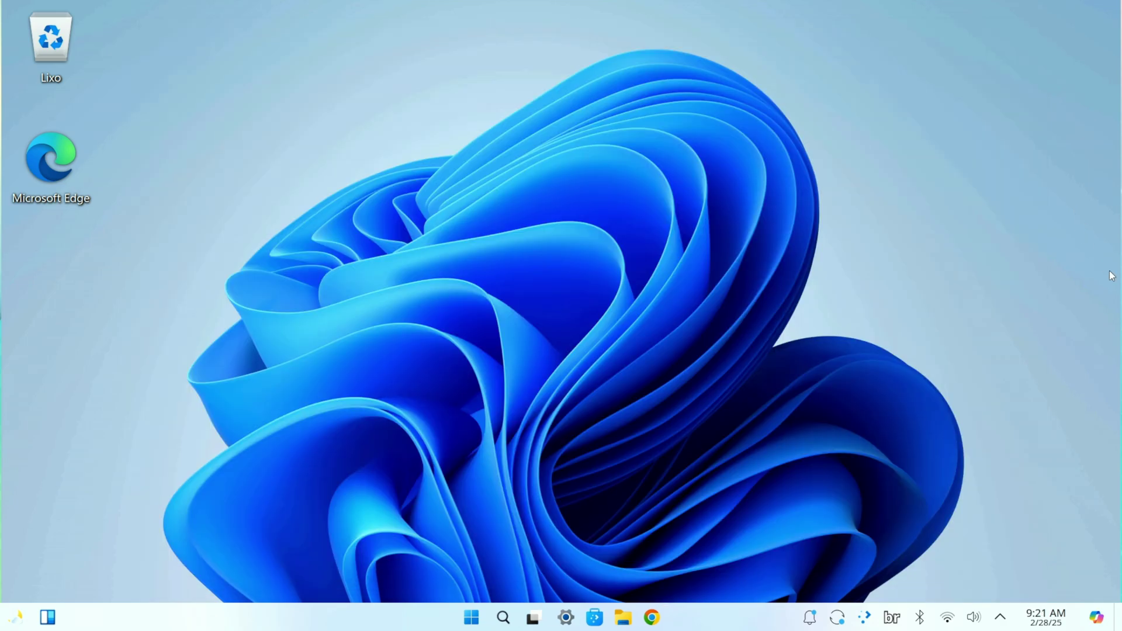
{"action": "left_click", "coordinate": [1001, 618]}
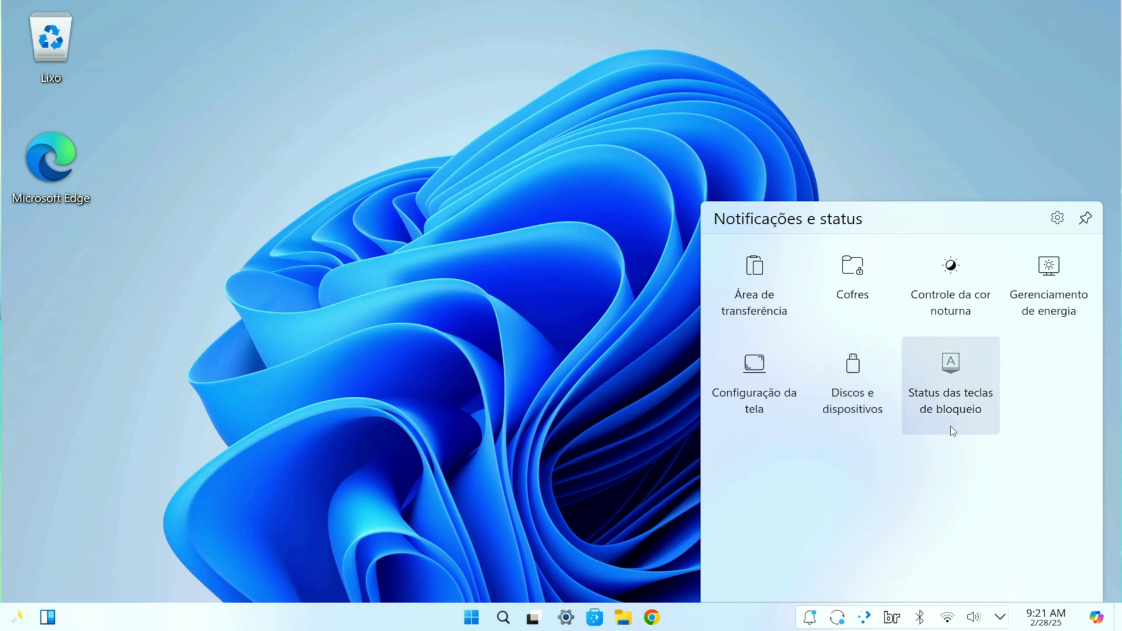
{"action": "left_click", "coordinate": [958, 174]}
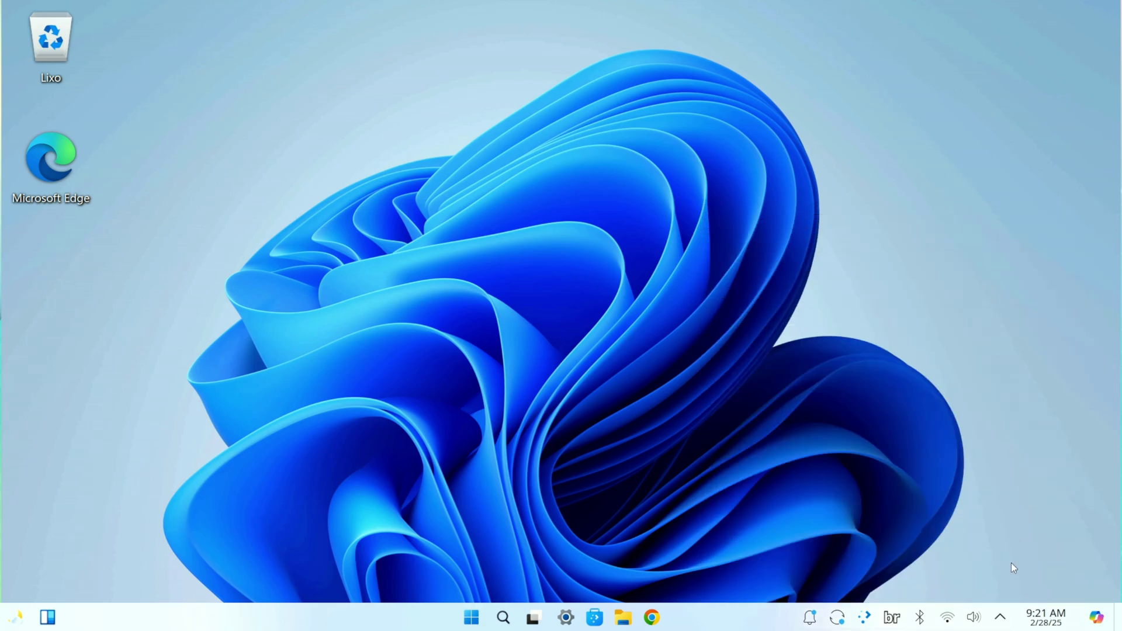
{"action": "left_click", "coordinate": [947, 618]}
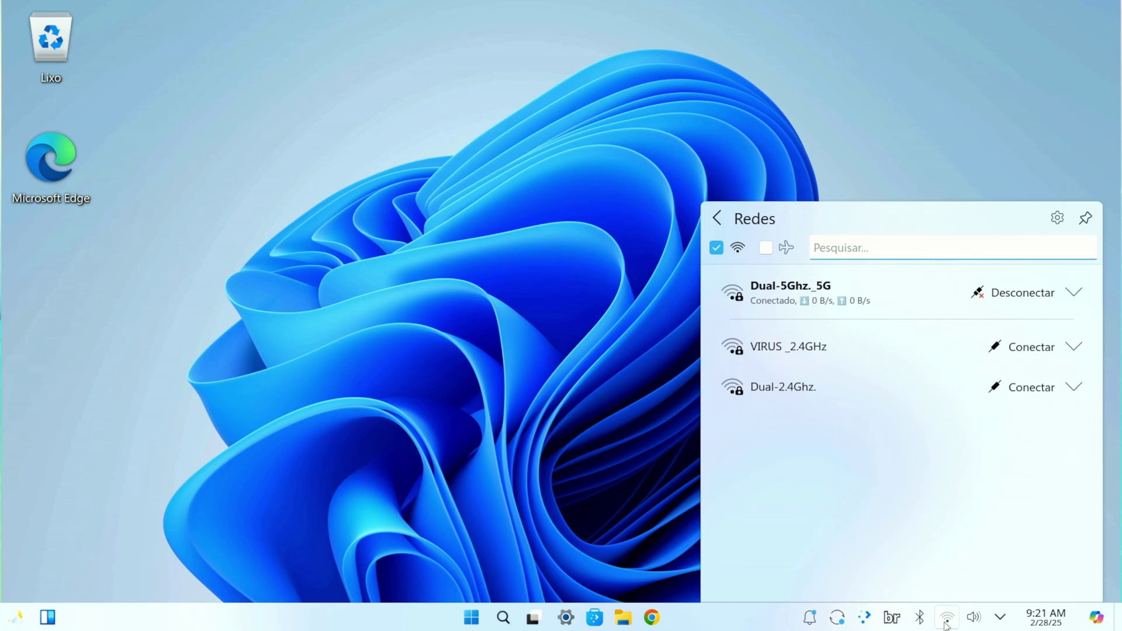
{"action": "left_click", "coordinate": [947, 619]}
{"action": "left_click", "coordinate": [973, 618]}
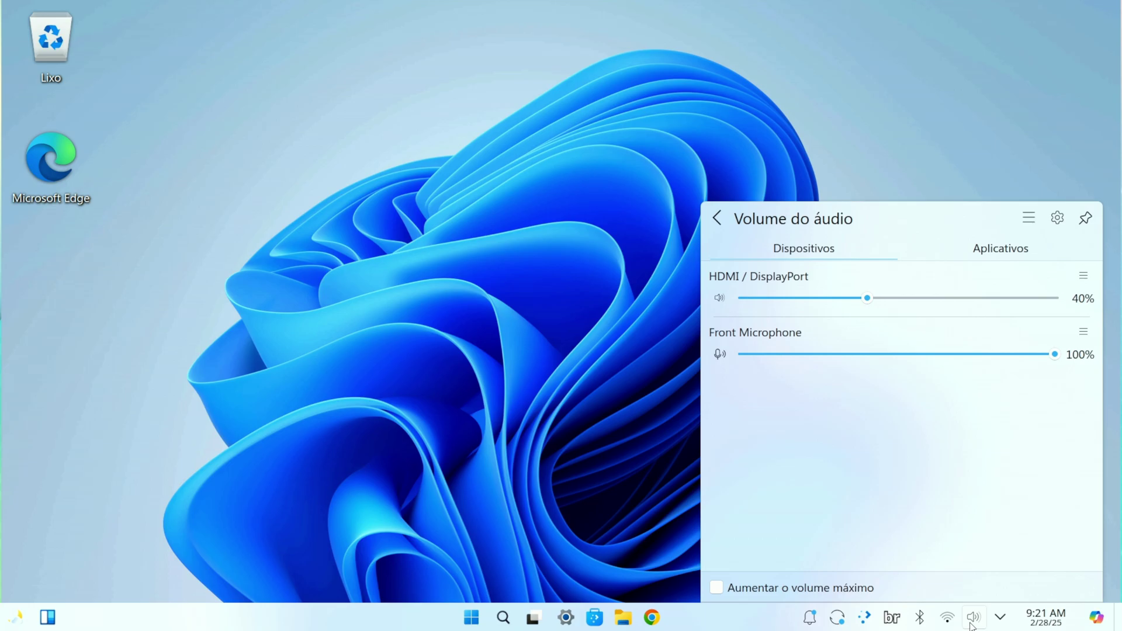
{"action": "left_click", "coordinate": [551, 366]}
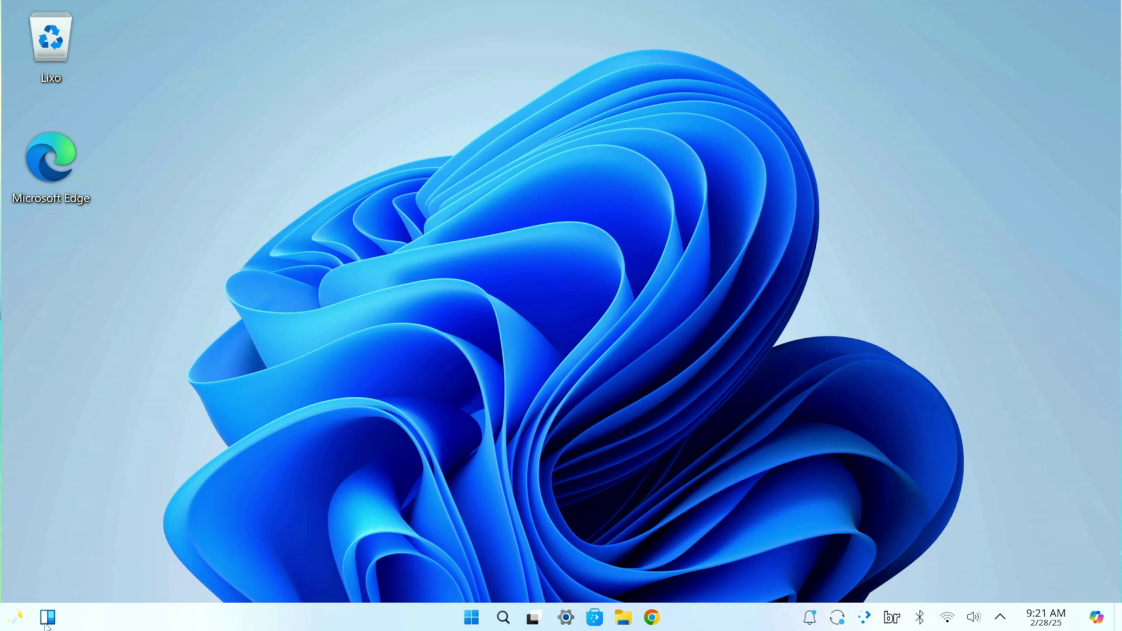
{"action": "left_click", "coordinate": [47, 617]}
{"action": "scroll", "coordinate": [74, 422], "scroll_direction": "down", "scroll_amount": 6}
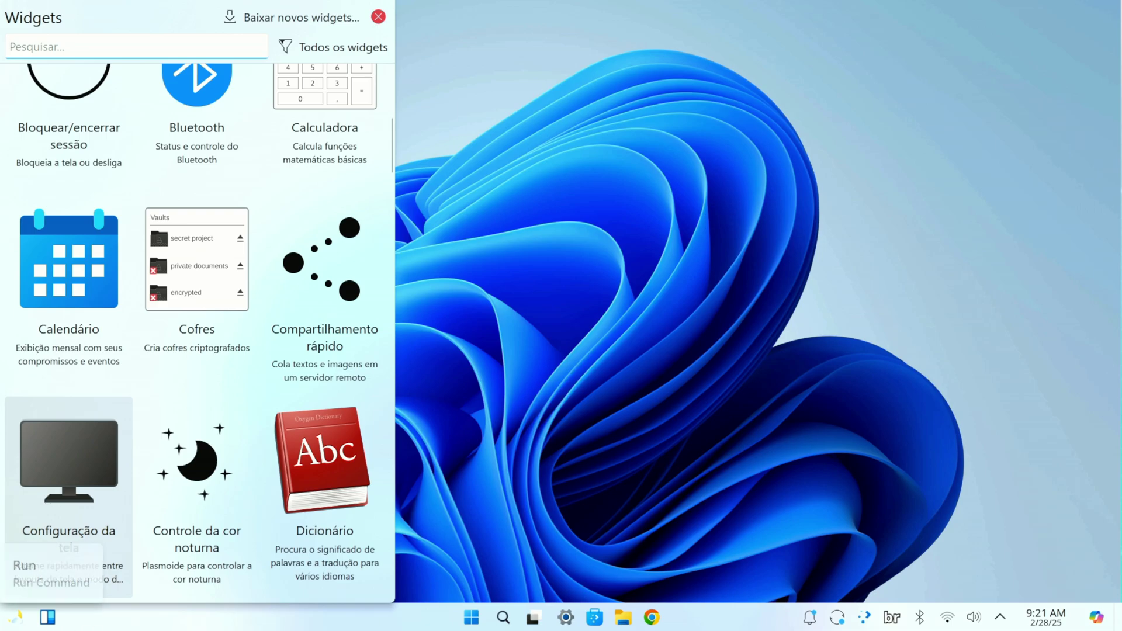
{"action": "scroll", "coordinate": [124, 403], "scroll_direction": "up", "scroll_amount": 6}
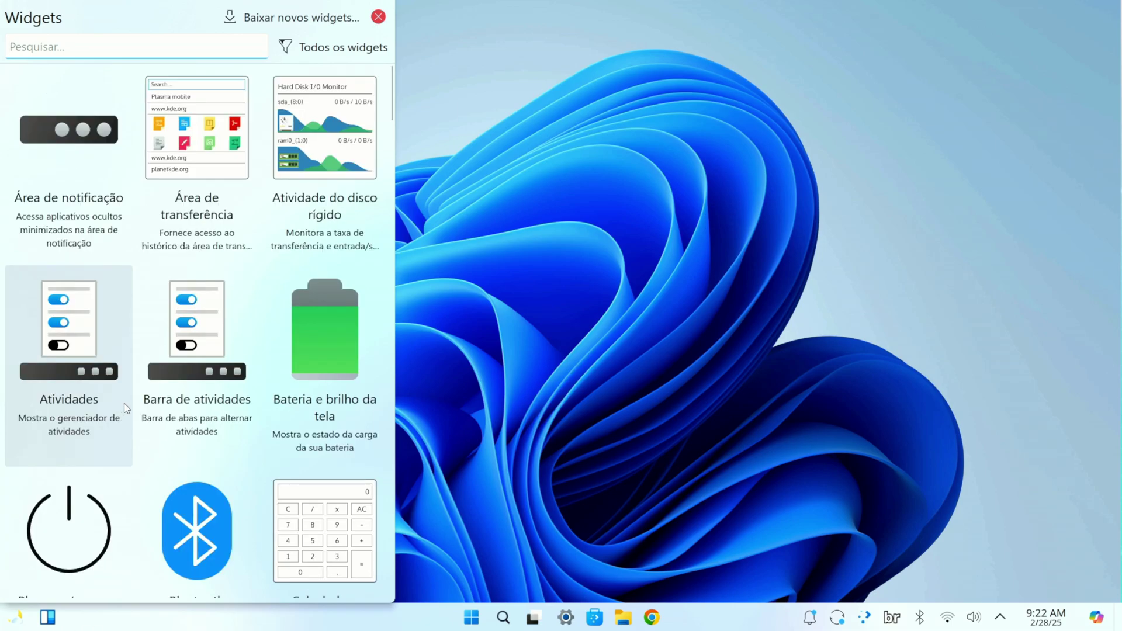
{"action": "scroll", "coordinate": [193, 409], "scroll_direction": "down", "scroll_amount": 2}
{"action": "scroll", "coordinate": [233, 350], "scroll_direction": "up", "scroll_amount": 2}
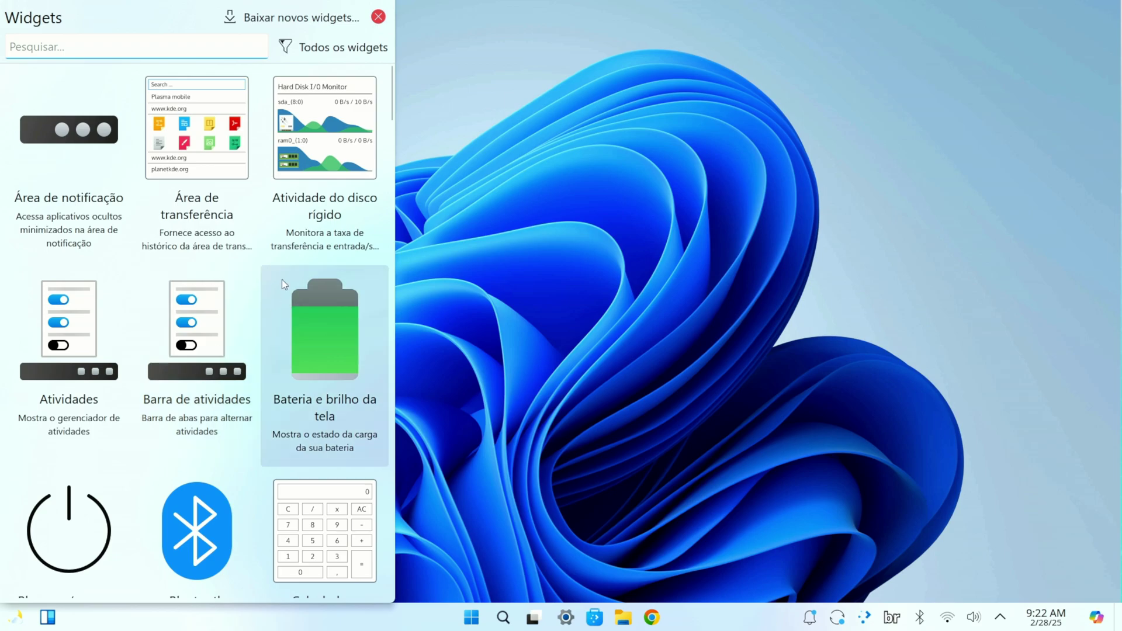
{"action": "scroll", "coordinate": [251, 338], "scroll_direction": "down", "scroll_amount": 10}
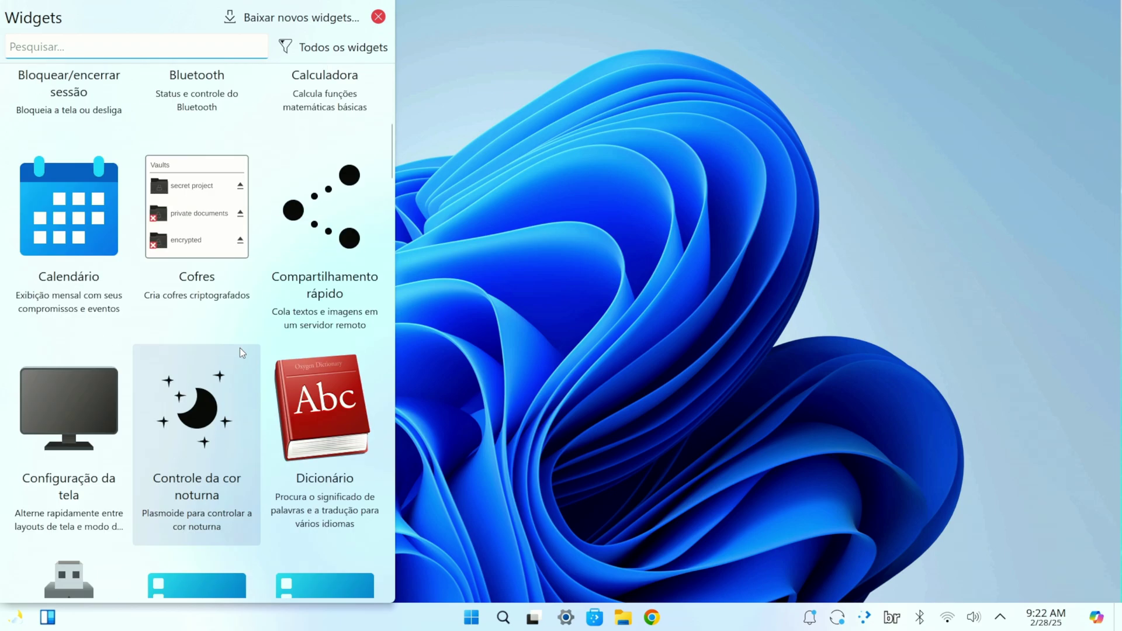
{"action": "scroll", "coordinate": [243, 350], "scroll_direction": "down", "scroll_amount": 6}
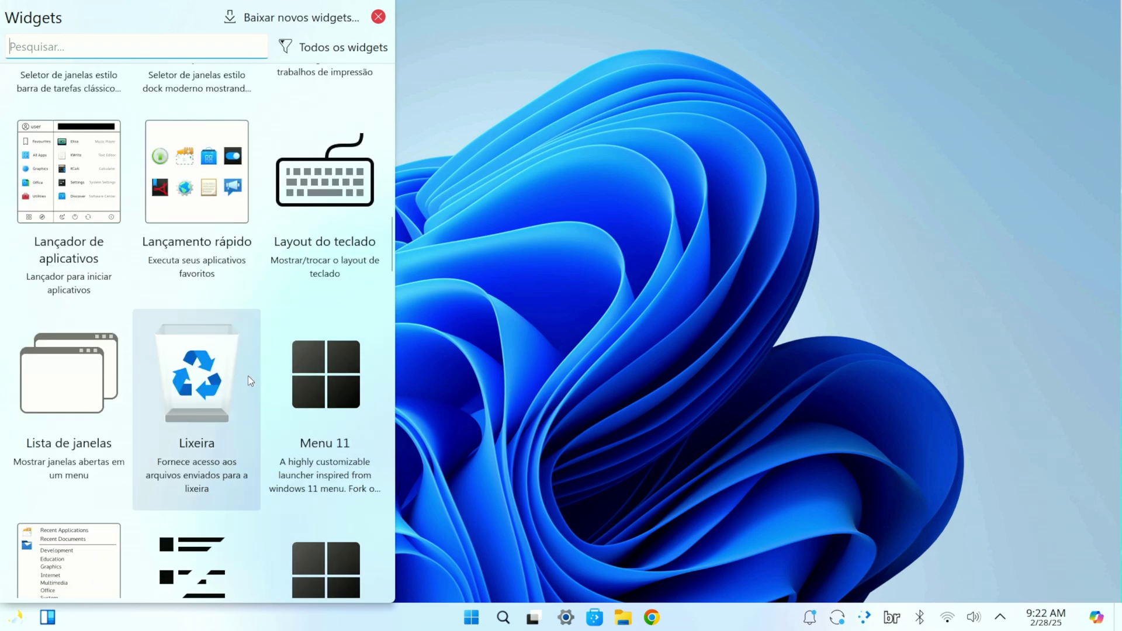
{"action": "scroll", "coordinate": [138, 412], "scroll_direction": "down", "scroll_amount": 6}
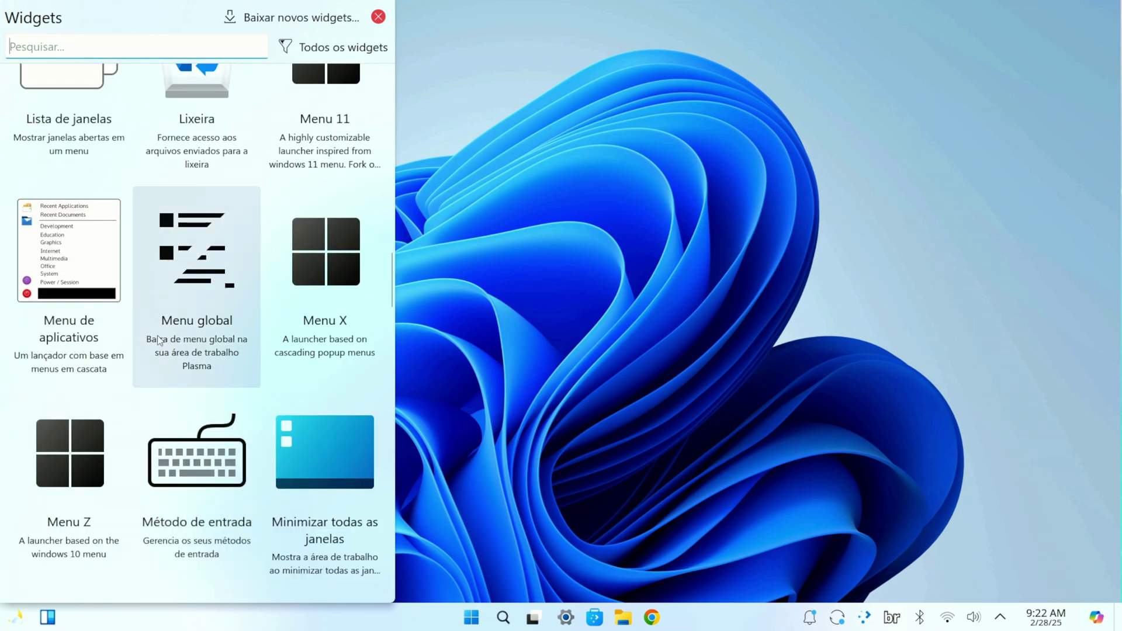
{"action": "scroll", "coordinate": [176, 318], "scroll_direction": "down", "scroll_amount": 2}
{"action": "scroll", "coordinate": [146, 306], "scroll_direction": "down", "scroll_amount": 10}
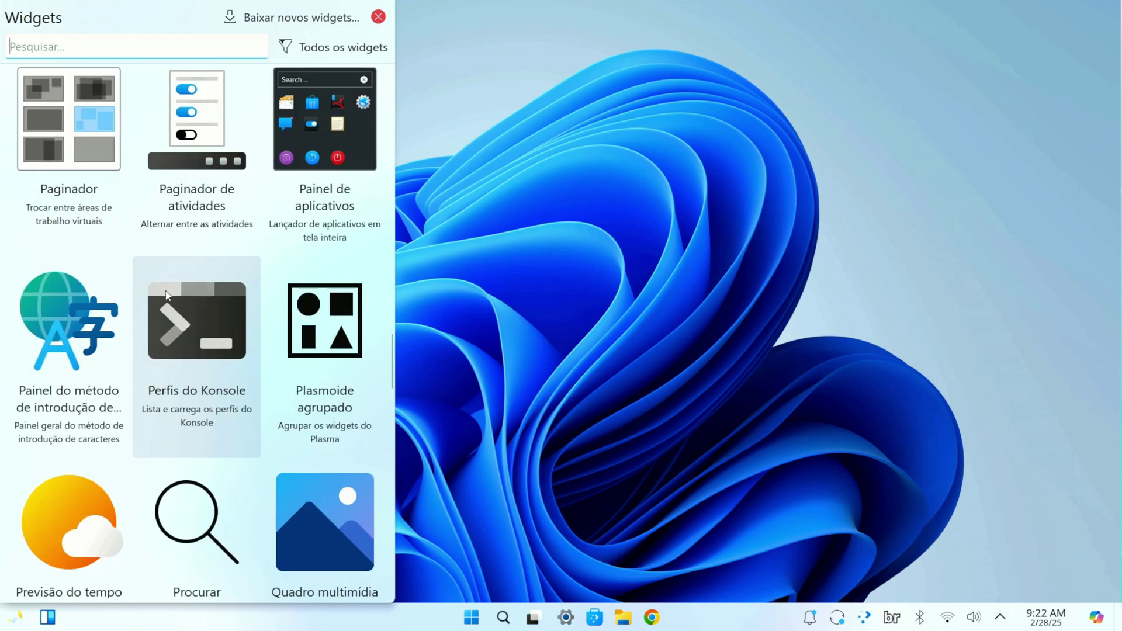
{"action": "scroll", "coordinate": [220, 324], "scroll_direction": "down", "scroll_amount": 10}
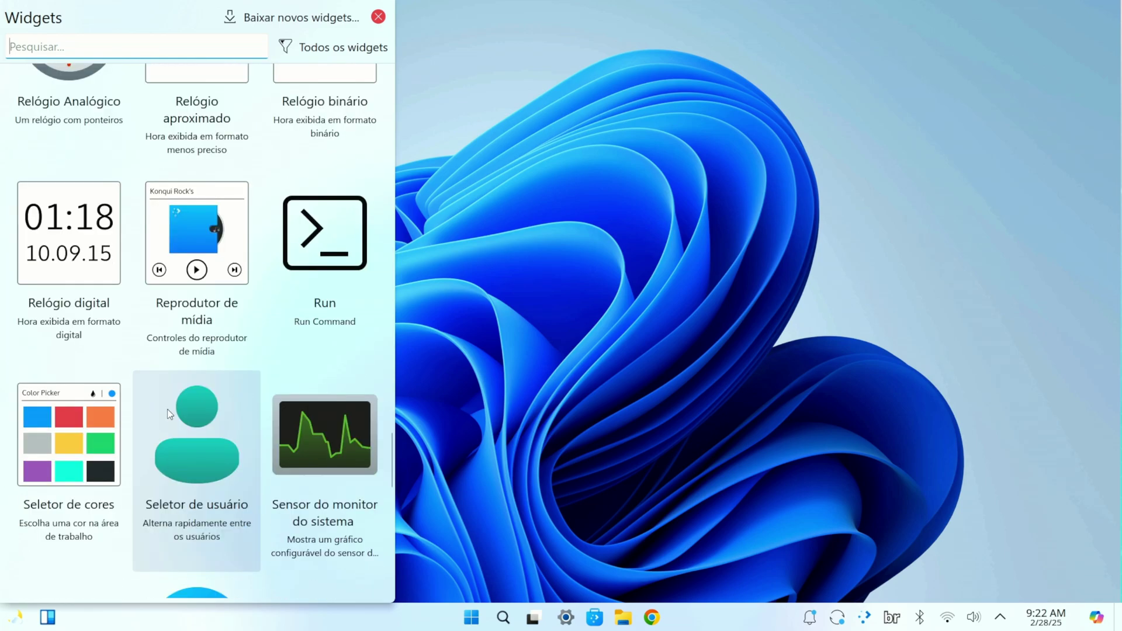
{"action": "left_click", "coordinate": [551, 344]}
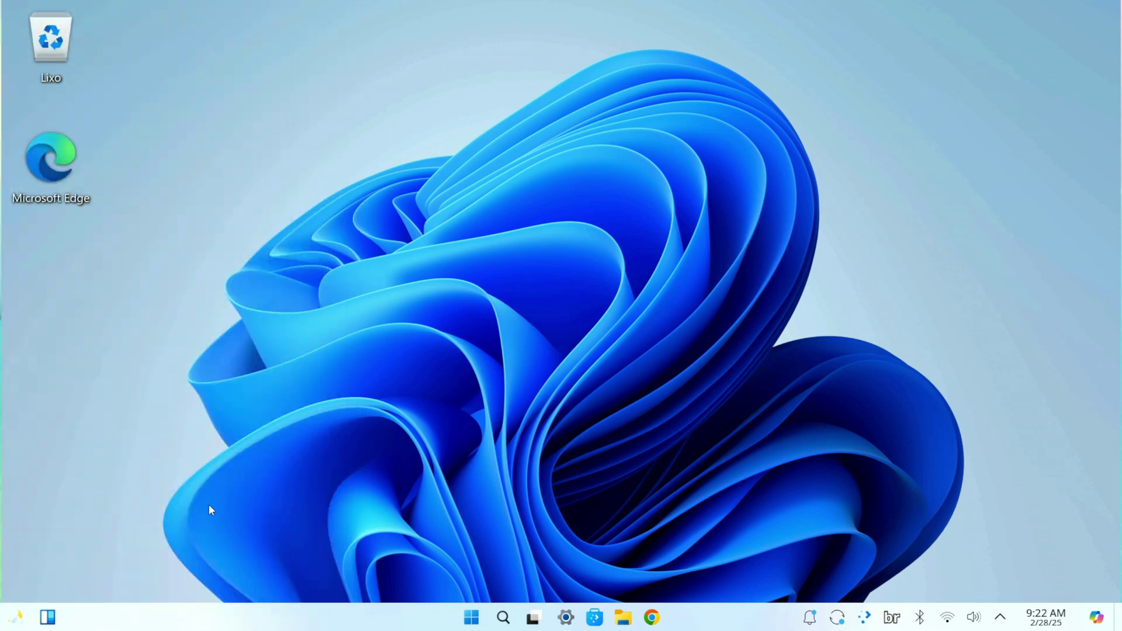
{"action": "left_click", "coordinate": [20, 618]}
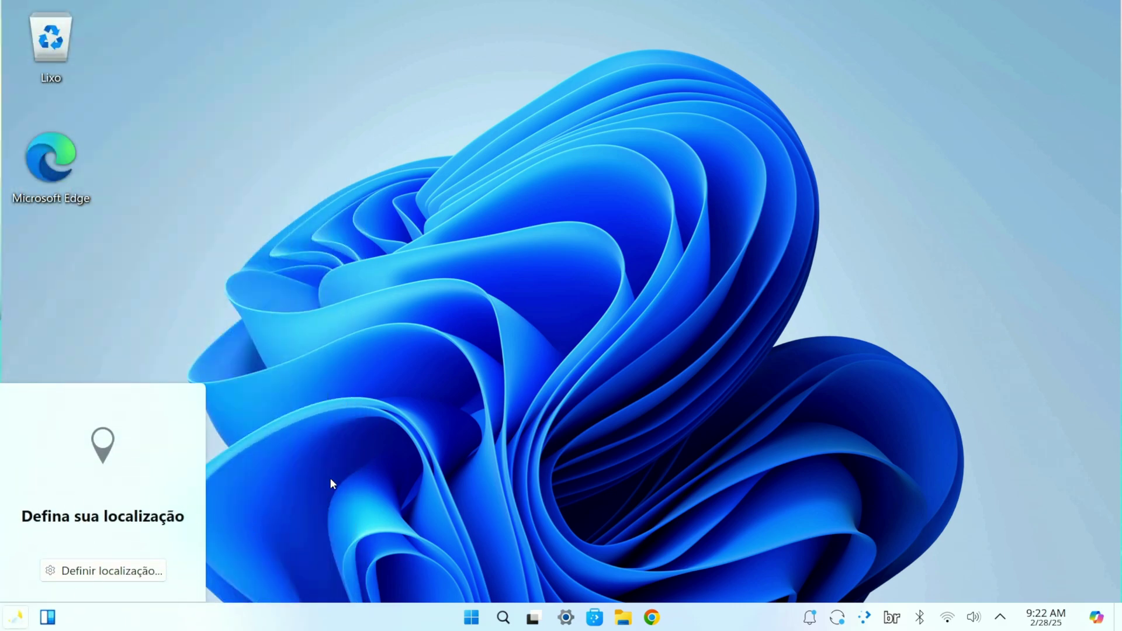
{"action": "left_click", "coordinate": [574, 417]}
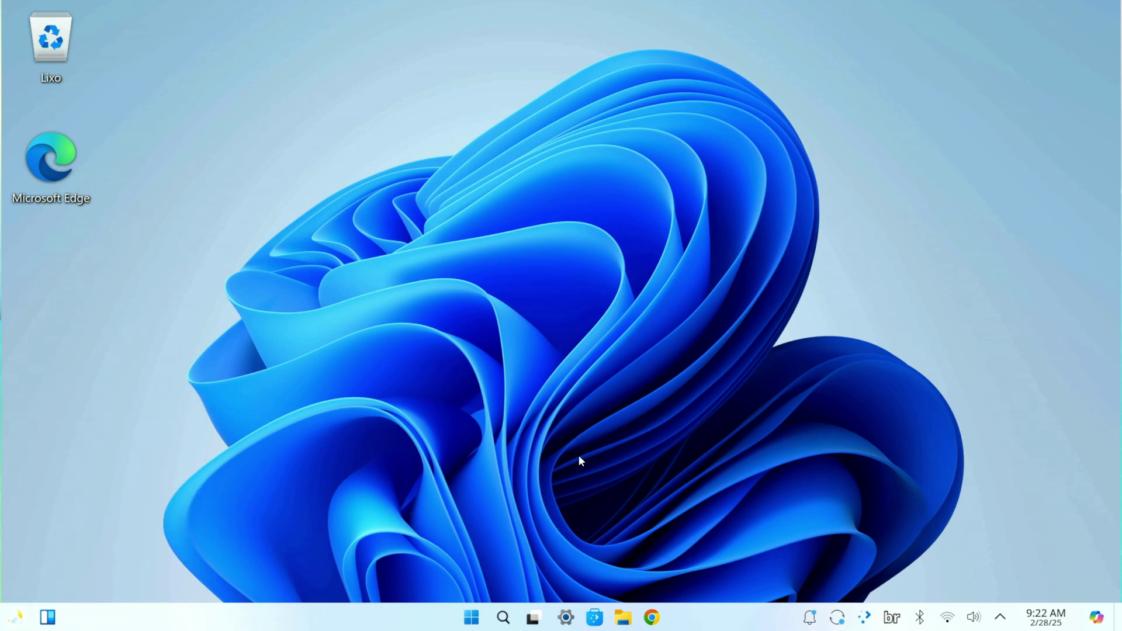
Step: Find Steam in the launcher's All apps list and start it, beginning its 487,621 KB update
{"action": "left_click", "coordinate": [471, 617]}
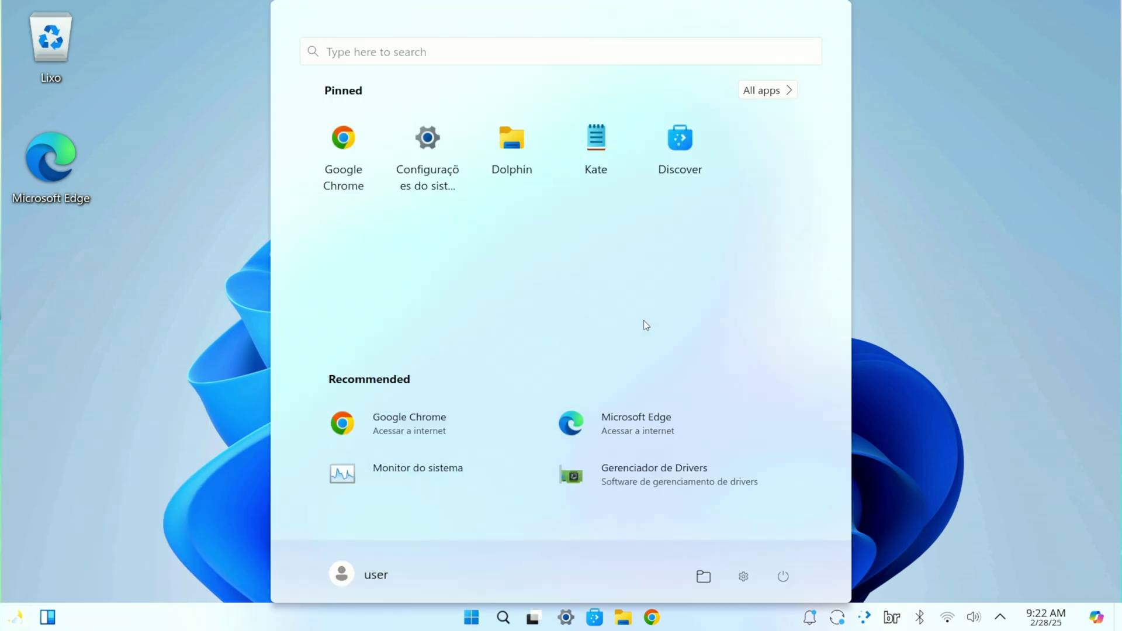
{"action": "left_click", "coordinate": [760, 92]}
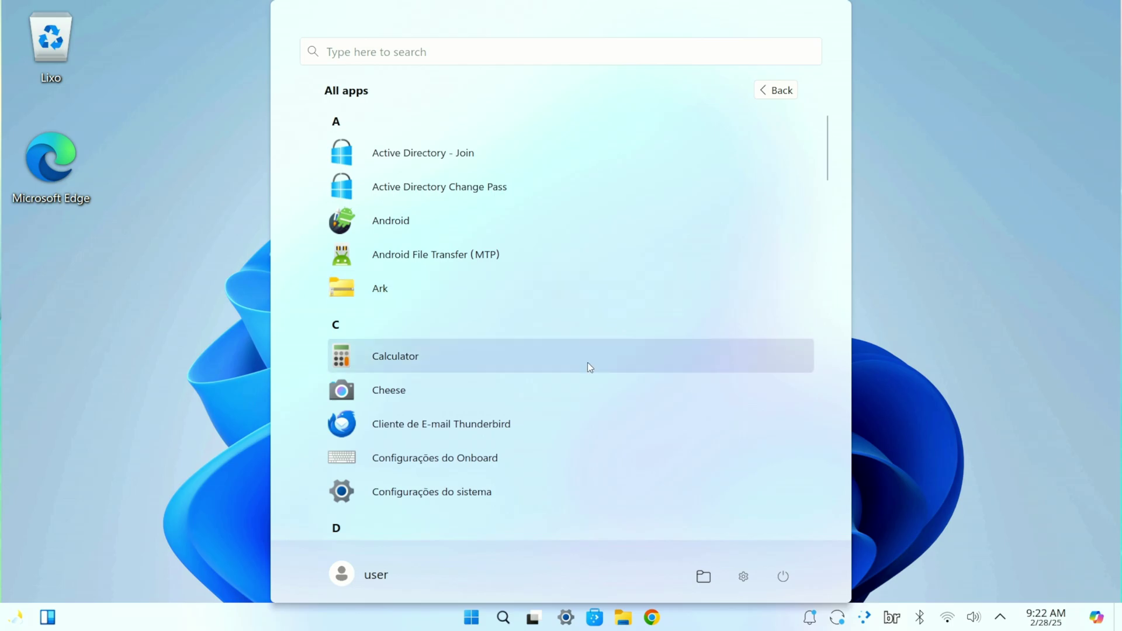
{"action": "scroll", "coordinate": [556, 380], "scroll_direction": "down", "scroll_amount": 3}
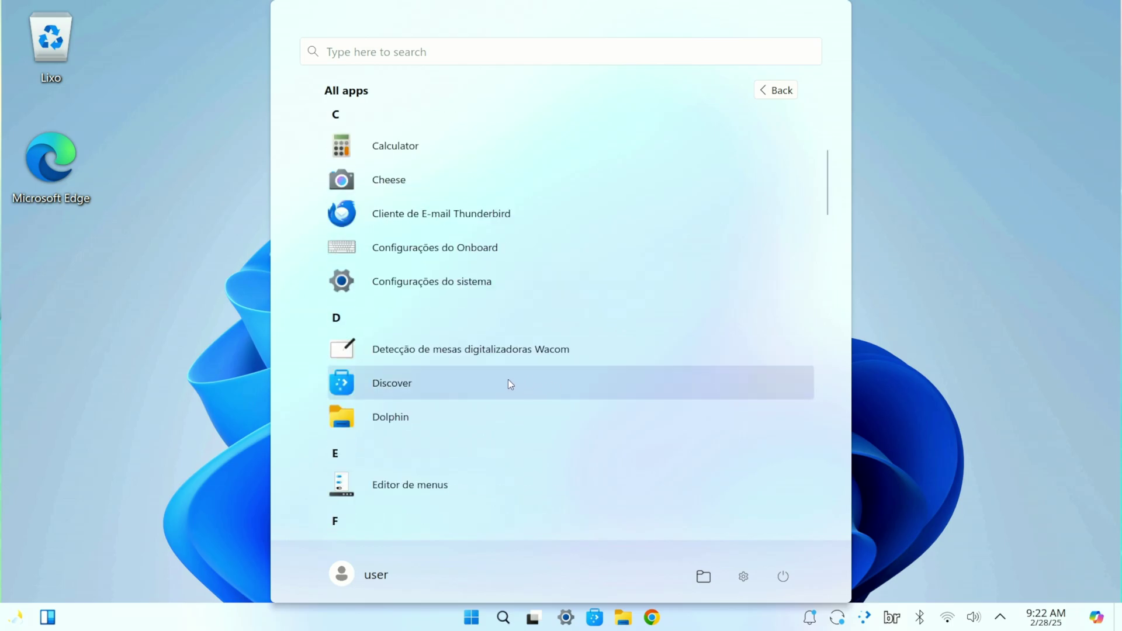
{"action": "scroll", "coordinate": [499, 425], "scroll_direction": "down", "scroll_amount": 2}
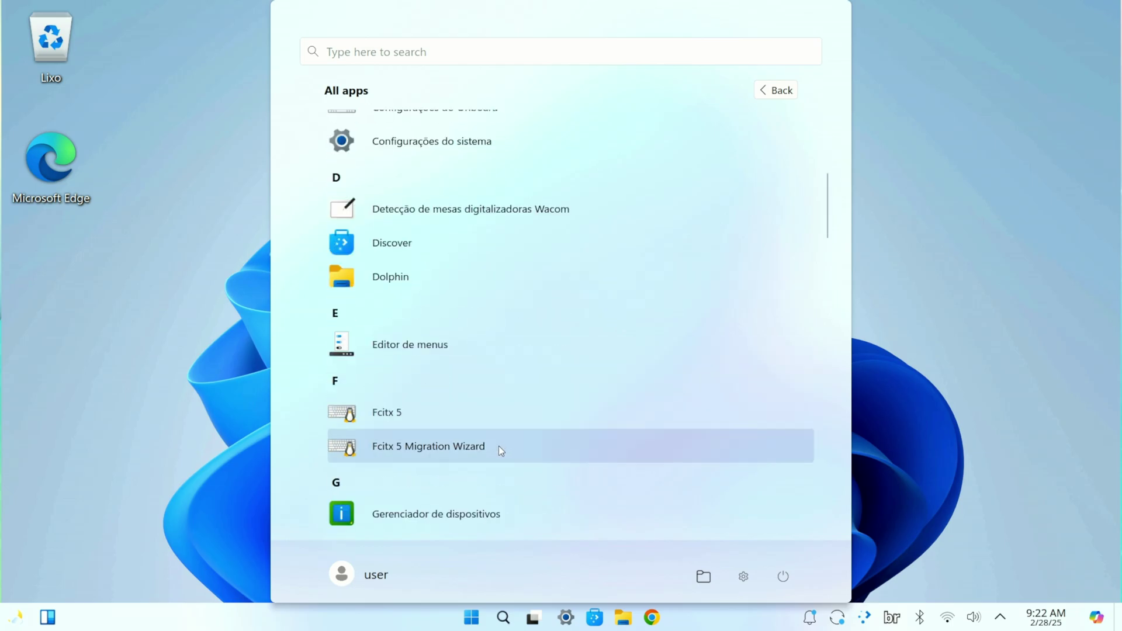
{"action": "scroll", "coordinate": [496, 468], "scroll_direction": "down", "scroll_amount": 5}
{"action": "scroll", "coordinate": [491, 462], "scroll_direction": "up", "scroll_amount": 3}
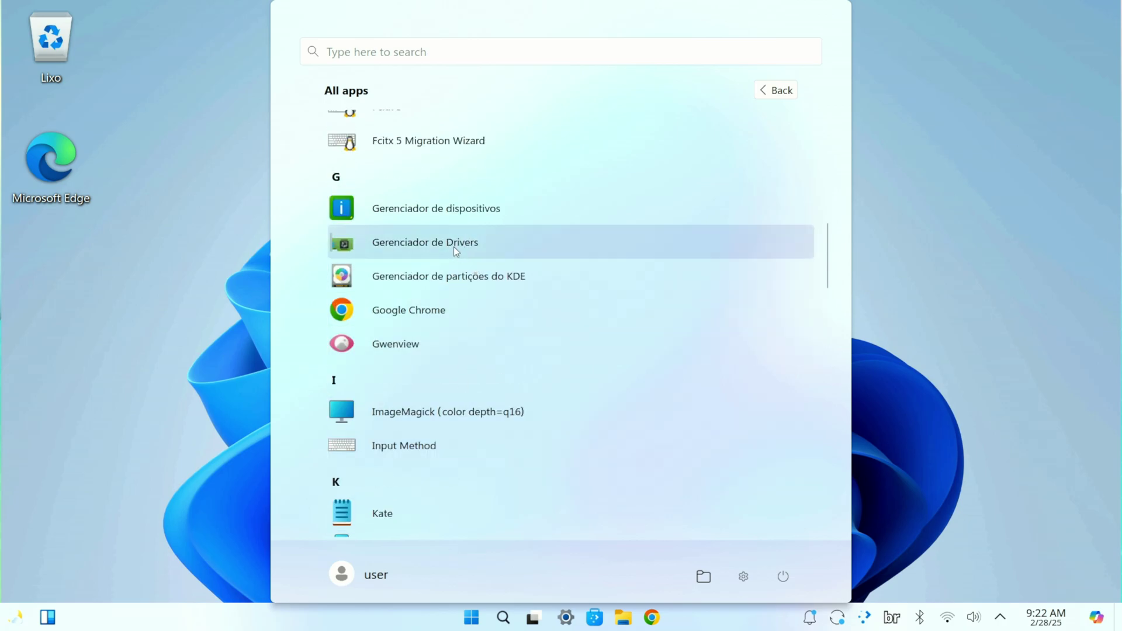
{"action": "scroll", "coordinate": [456, 255], "scroll_direction": "down", "scroll_amount": 9}
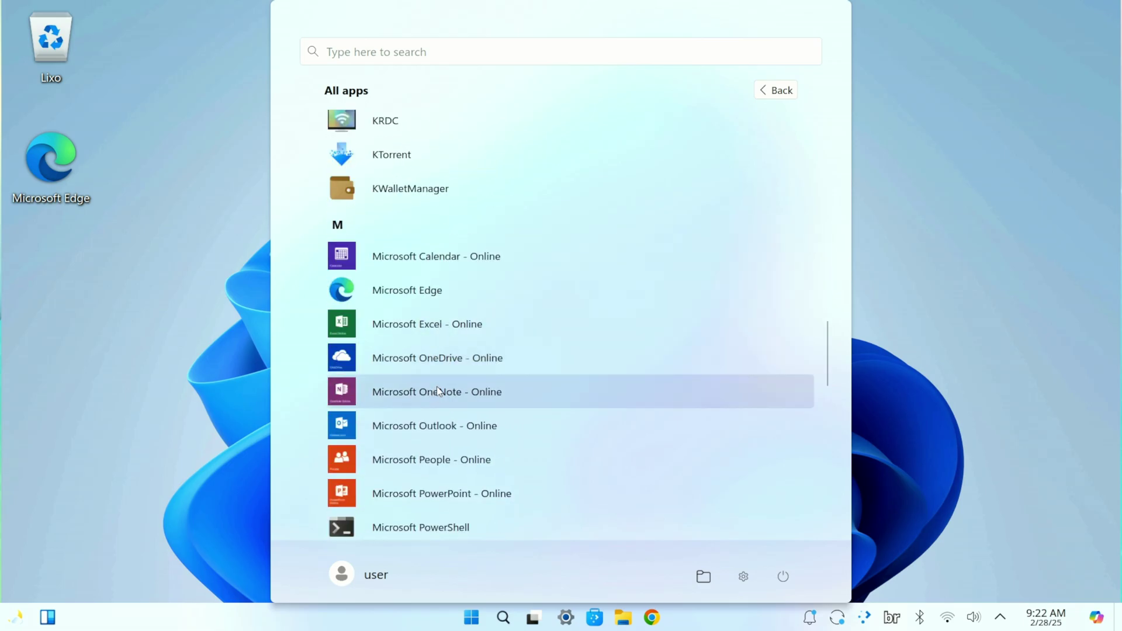
{"action": "scroll", "coordinate": [438, 391], "scroll_direction": "down", "scroll_amount": 5}
{"action": "scroll", "coordinate": [439, 269], "scroll_direction": "down", "scroll_amount": 7}
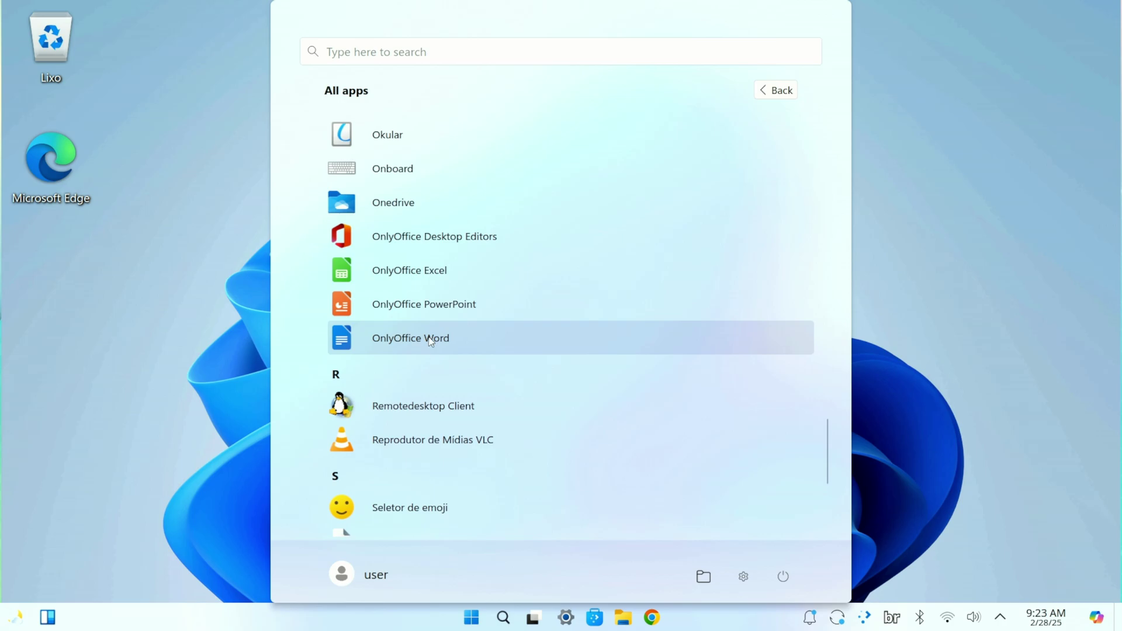
{"action": "scroll", "coordinate": [429, 346], "scroll_direction": "down", "scroll_amount": 2}
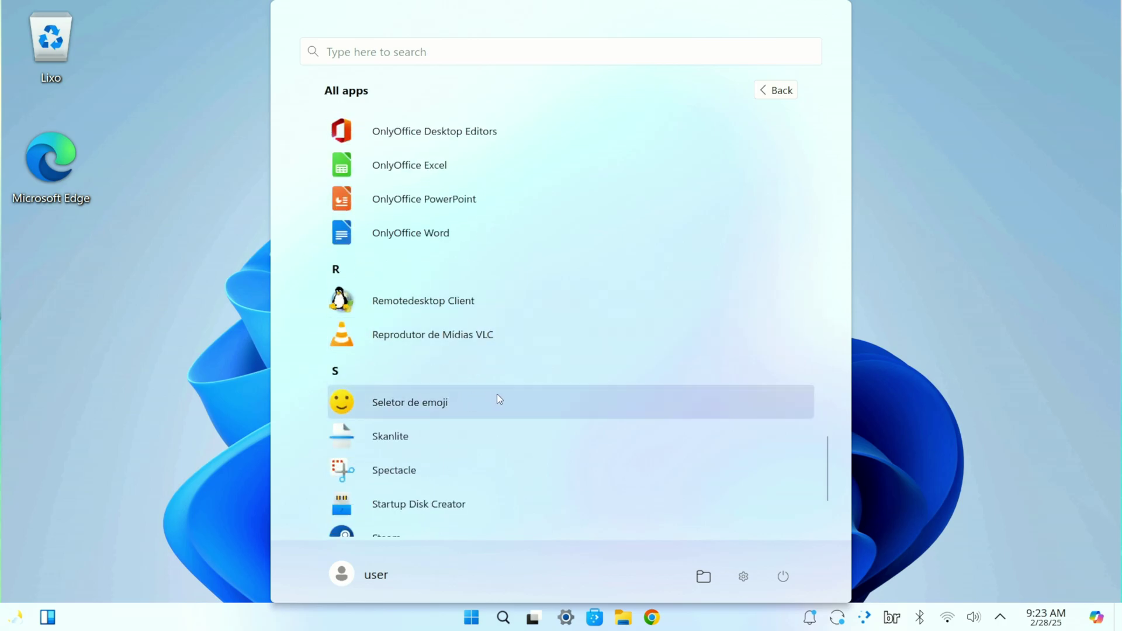
{"action": "scroll", "coordinate": [363, 369], "scroll_direction": "down", "scroll_amount": 3}
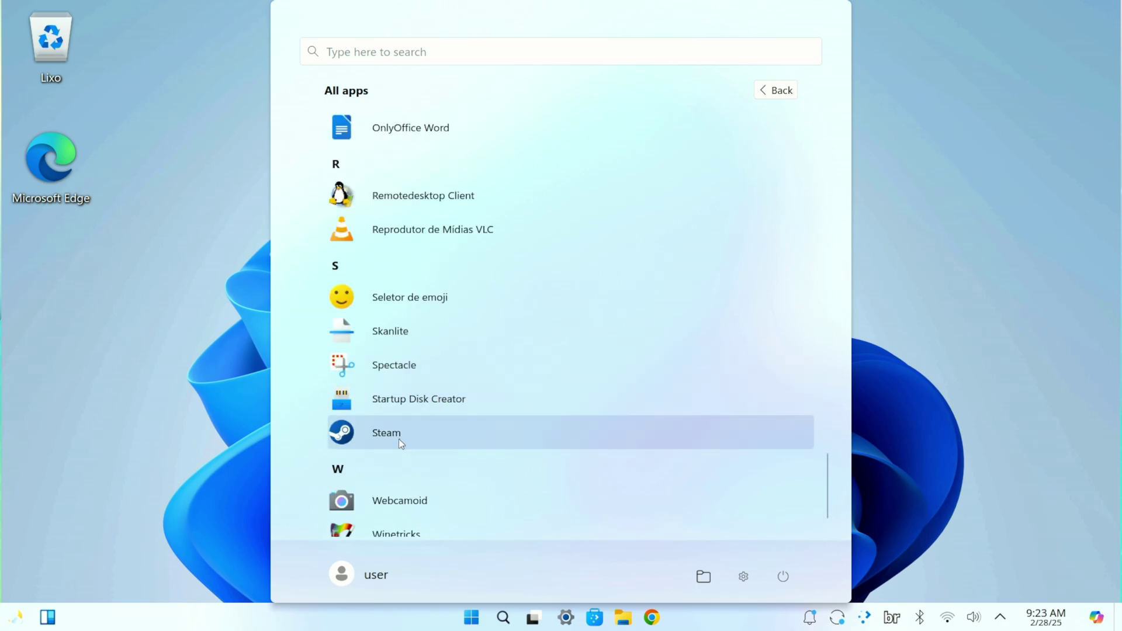
{"action": "left_click", "coordinate": [400, 440]}
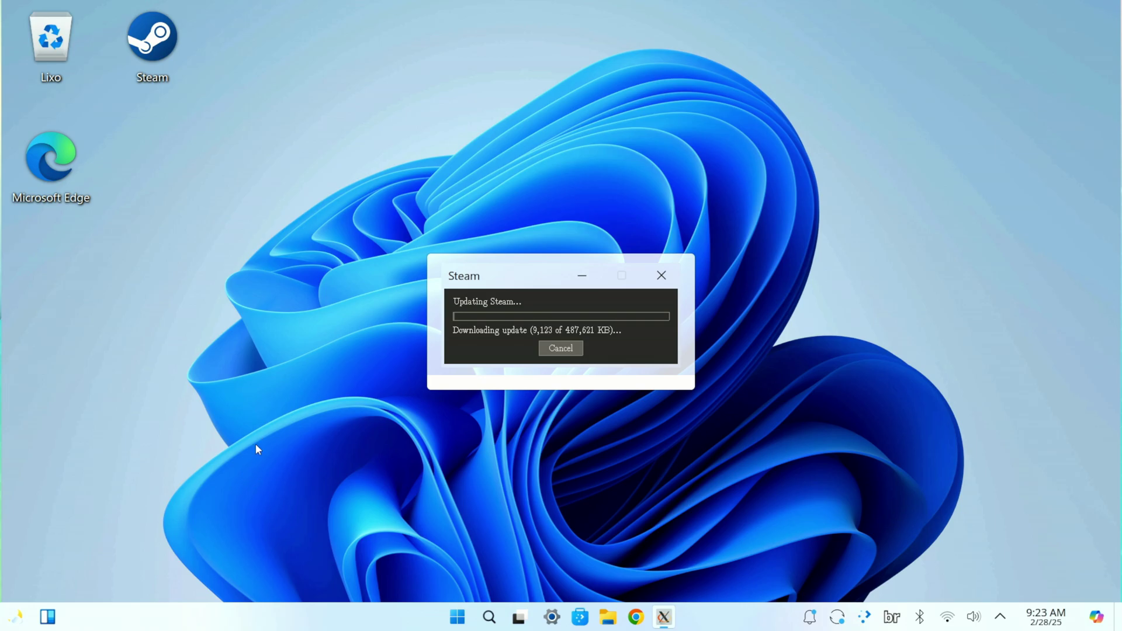
{"action": "left_click", "coordinate": [591, 277]}
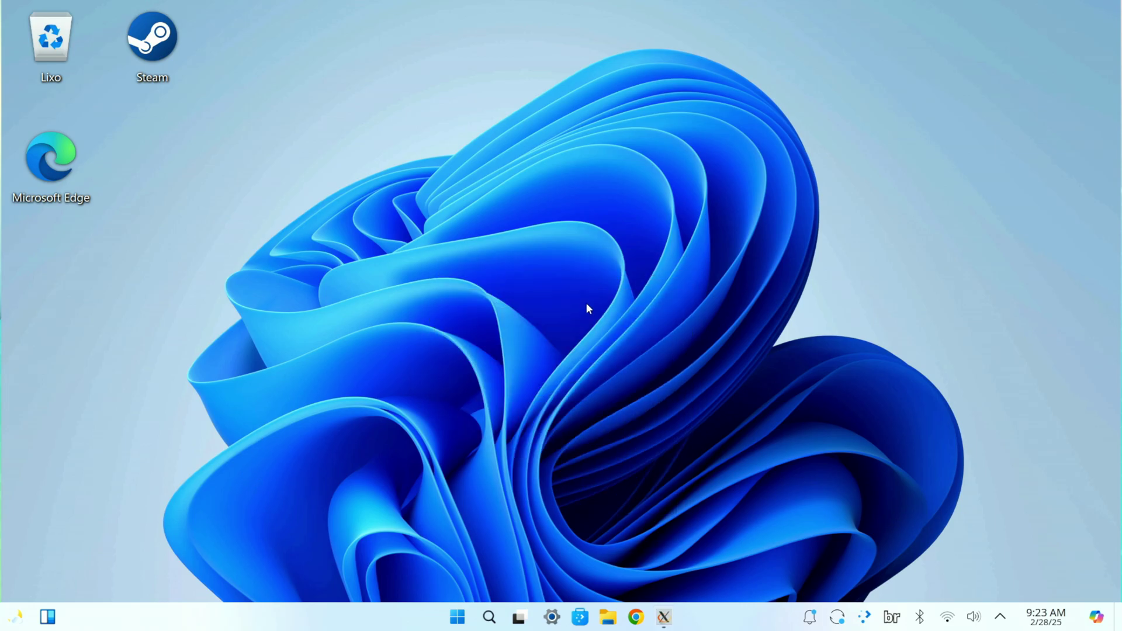
{"action": "left_click", "coordinate": [457, 617]}
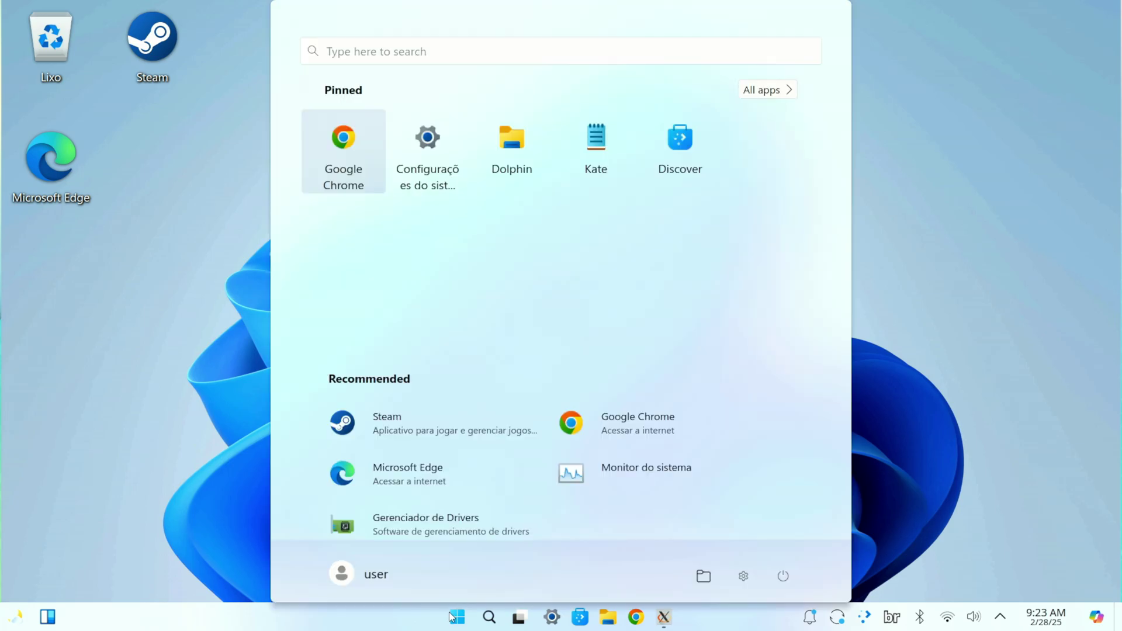
{"action": "left_click", "coordinate": [745, 93]}
{"action": "scroll", "coordinate": [675, 250], "scroll_direction": "down", "scroll_amount": 15}
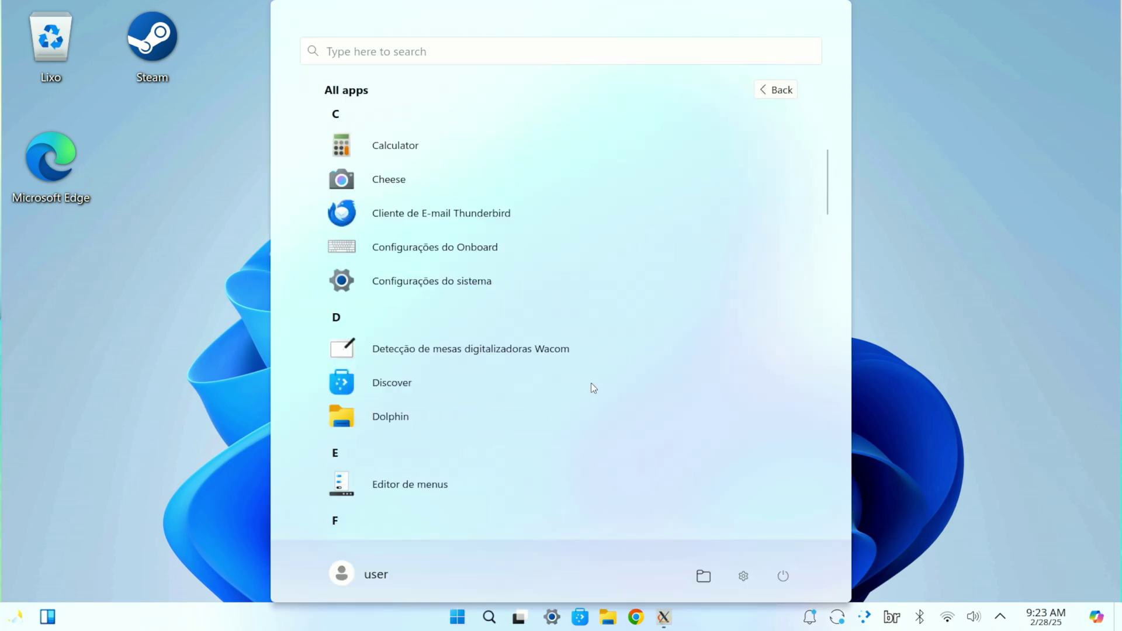
{"action": "scroll", "coordinate": [518, 385], "scroll_direction": "down", "scroll_amount": 10}
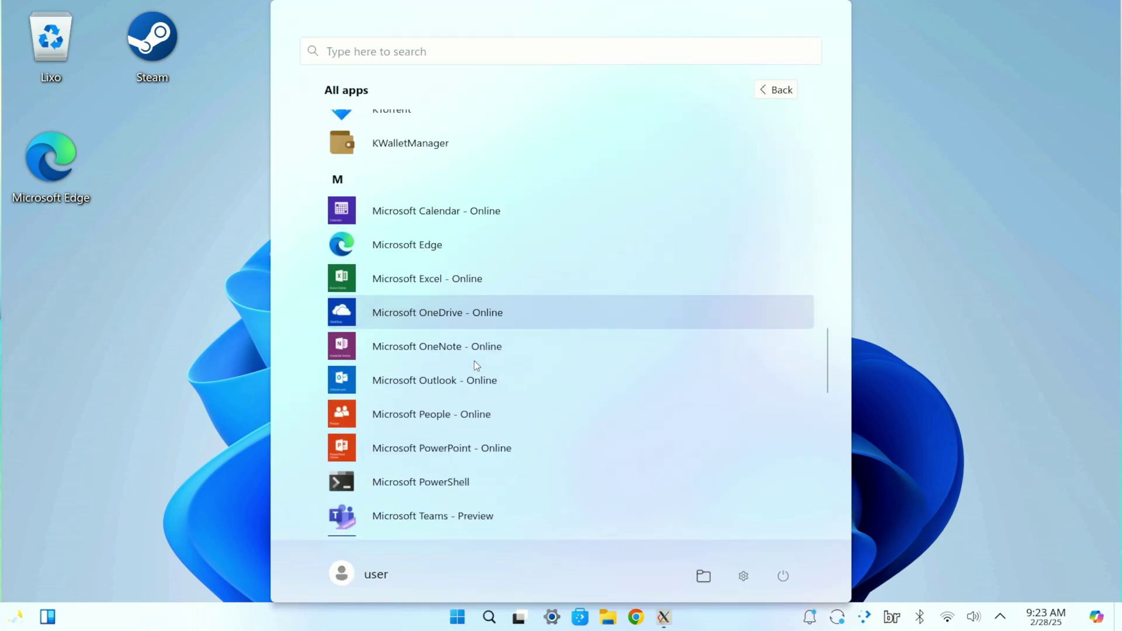
{"action": "scroll", "coordinate": [458, 376], "scroll_direction": "down", "scroll_amount": 7}
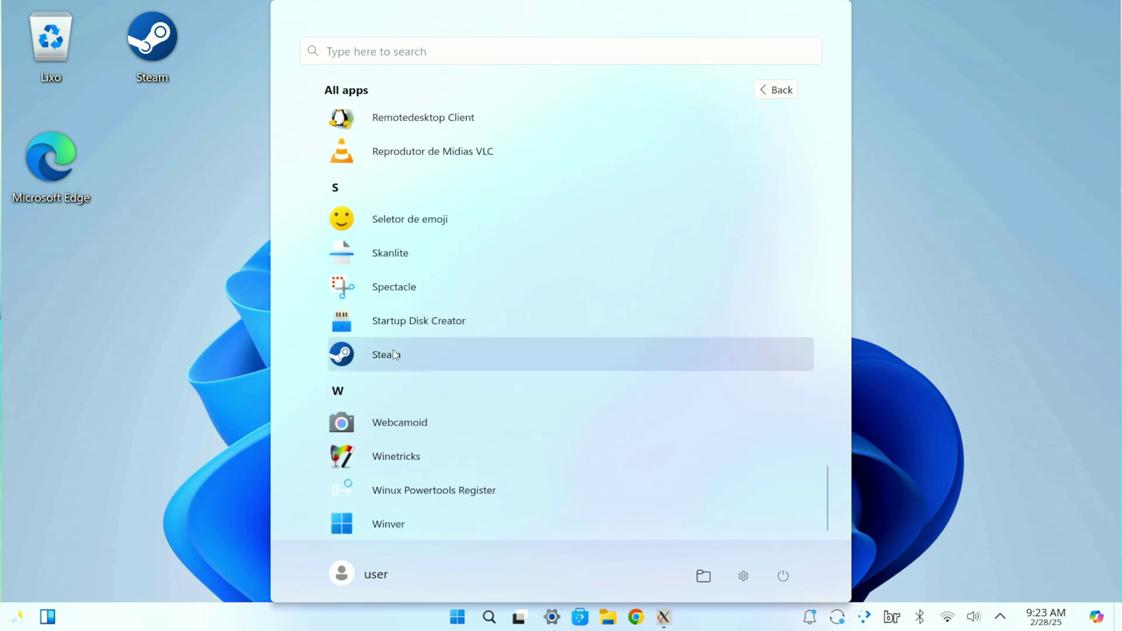
{"action": "scroll", "coordinate": [415, 485], "scroll_direction": "down", "scroll_amount": 2}
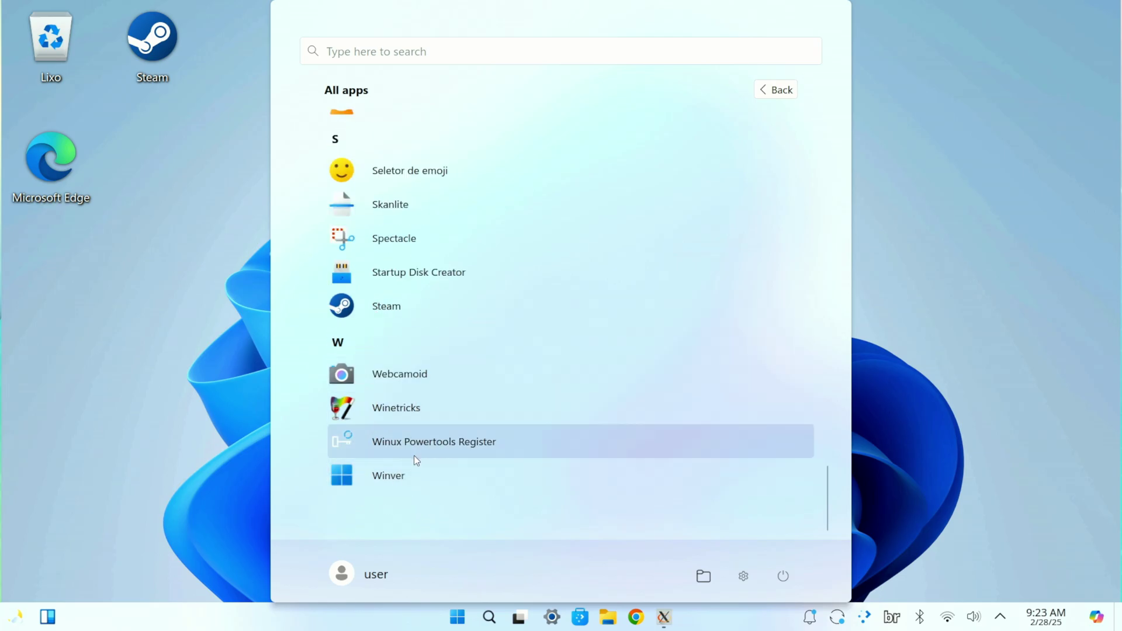
{"action": "scroll", "coordinate": [433, 450], "scroll_direction": "up", "scroll_amount": 12}
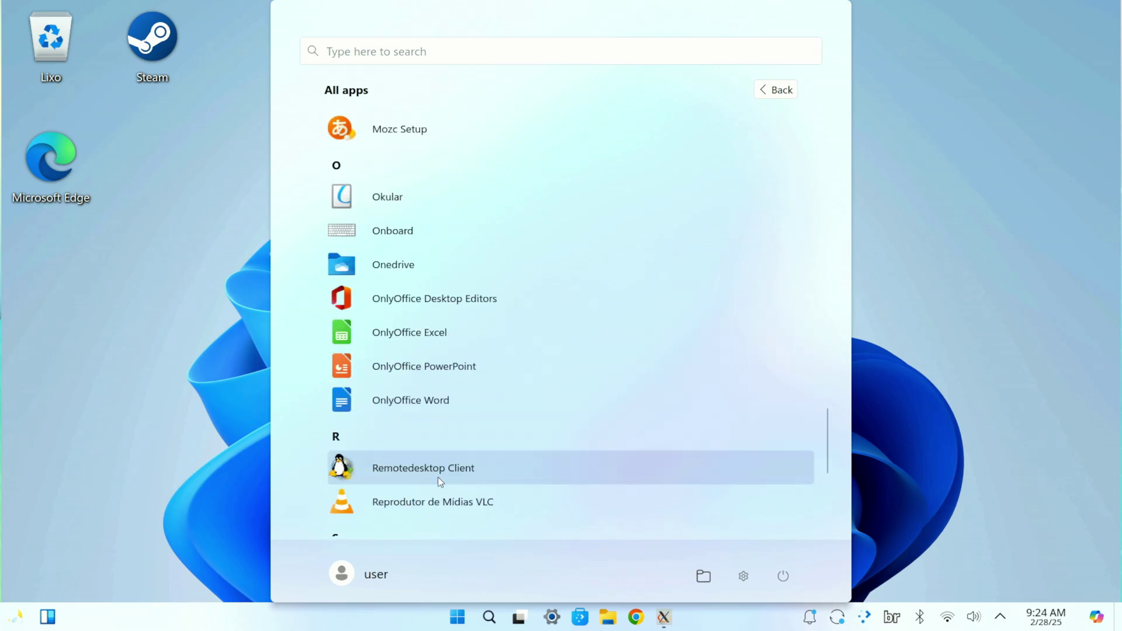
{"action": "scroll", "coordinate": [423, 478], "scroll_direction": "up", "scroll_amount": 15}
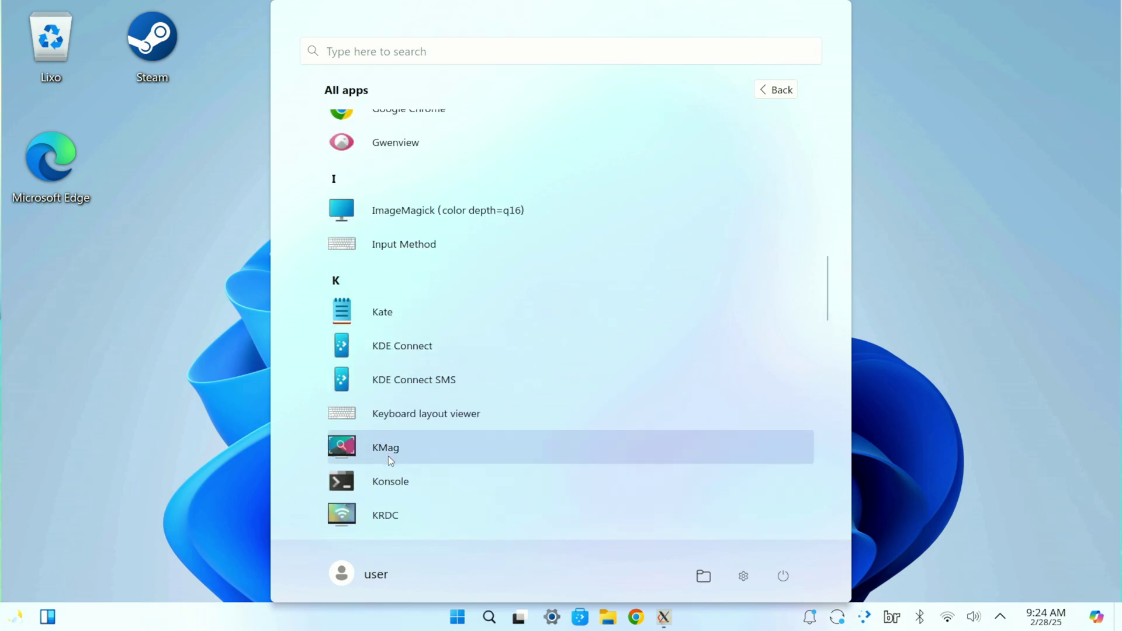
{"action": "scroll", "coordinate": [393, 473], "scroll_direction": "up", "scroll_amount": 10}
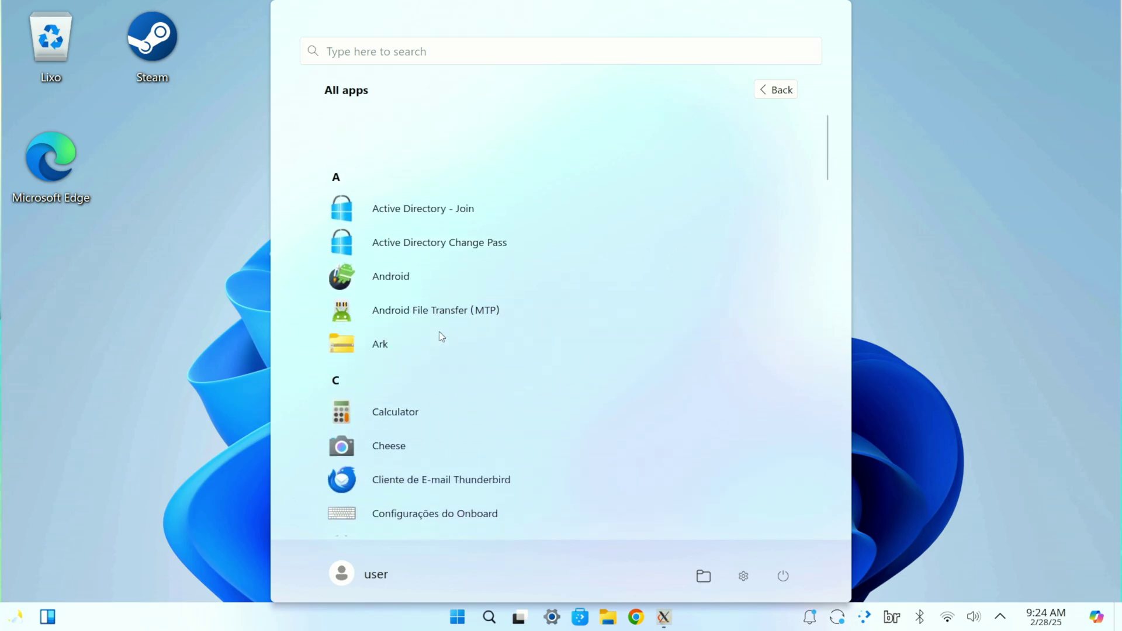
{"action": "scroll", "coordinate": [438, 335], "scroll_direction": "down", "scroll_amount": 2}
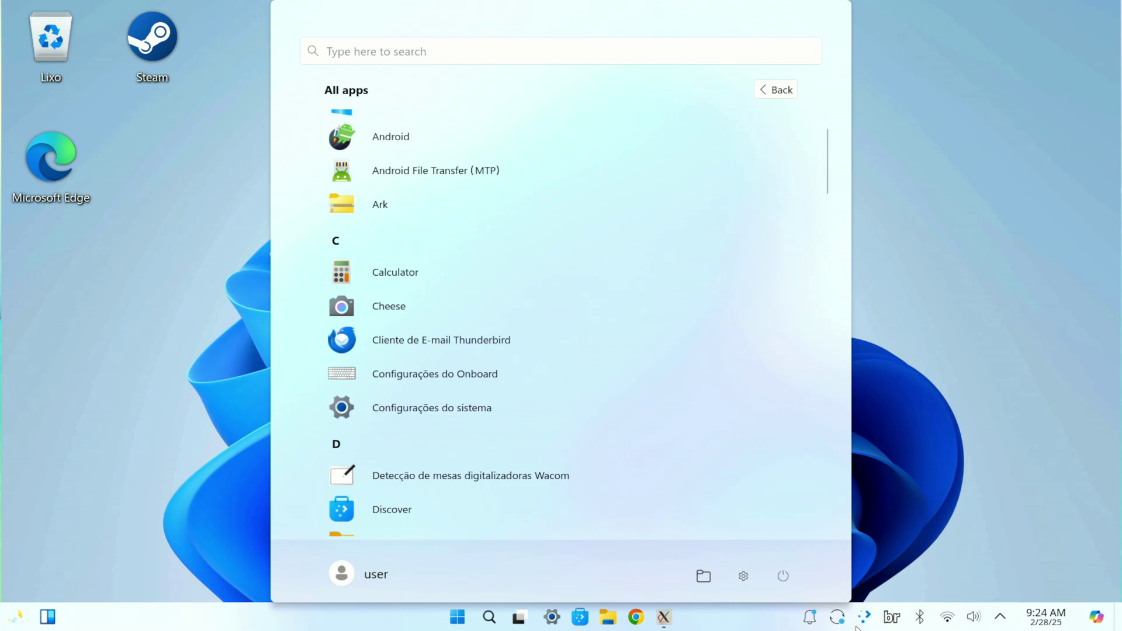
{"action": "left_click", "coordinate": [914, 586]}
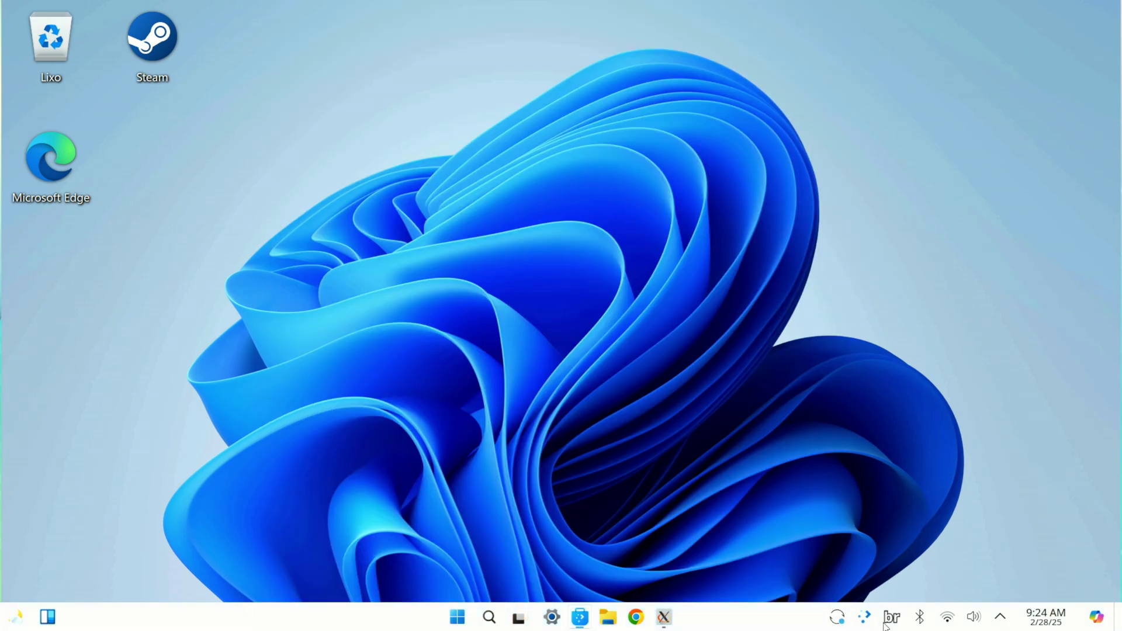
Step: Review the five pending updates in Discover, then view its About page showing version 5.27.12
{"action": "left_click", "coordinate": [840, 621]}
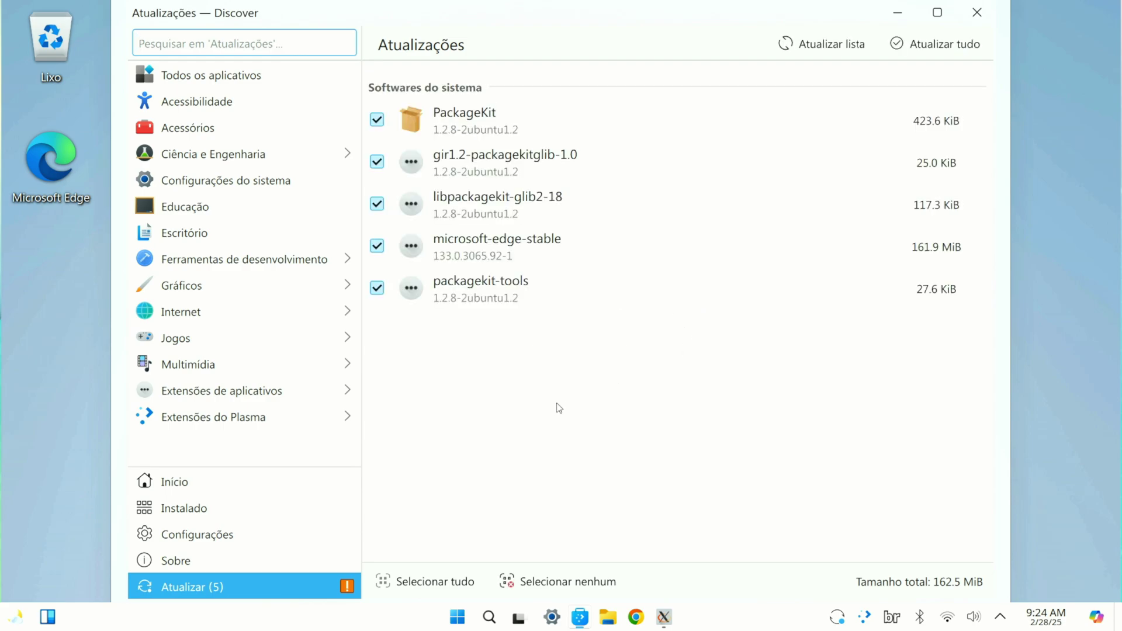
{"action": "left_click", "coordinate": [188, 562]}
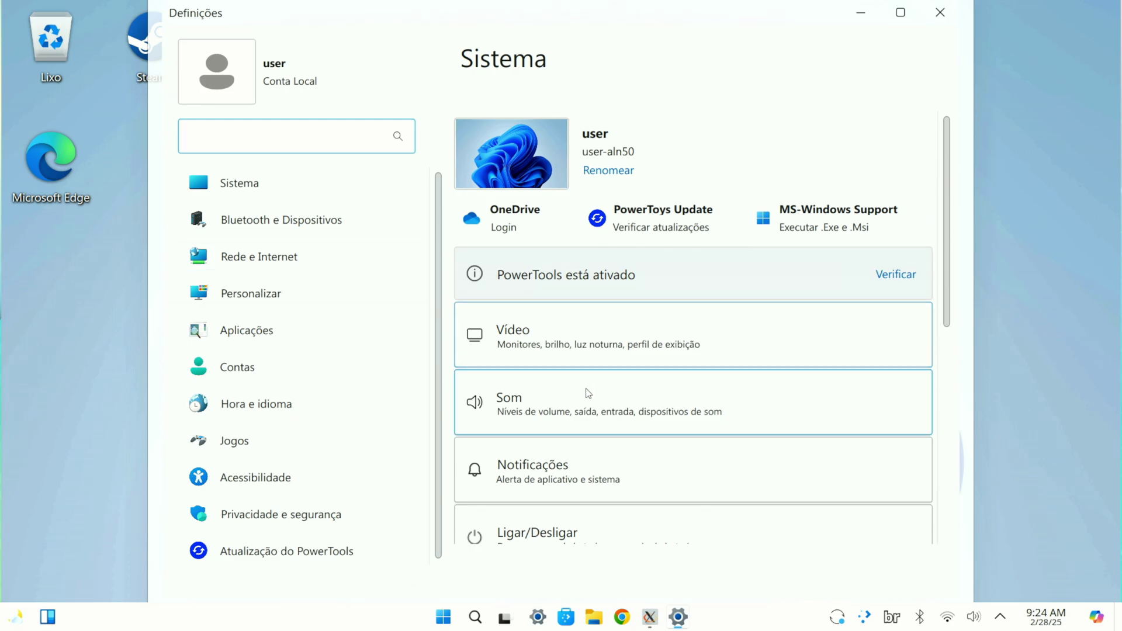
Step: Browse the PowerTools update, accessibility, gaming, time and language, account and applications settings pages
{"action": "left_click", "coordinate": [339, 548]}
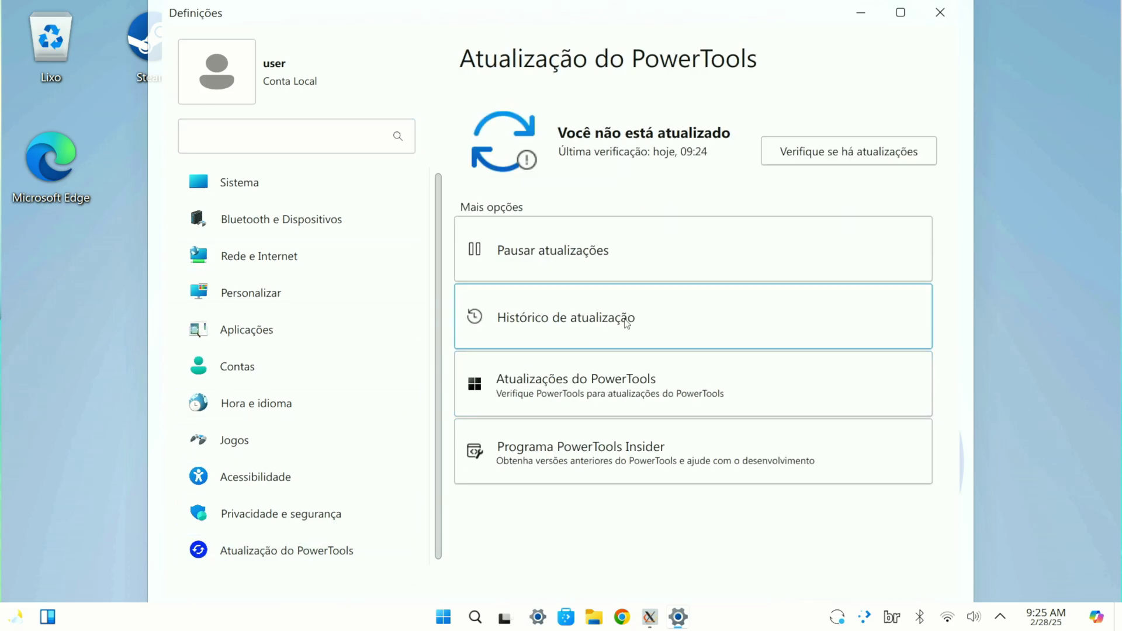
{"action": "left_click", "coordinate": [274, 477]}
{"action": "left_click", "coordinate": [247, 442]}
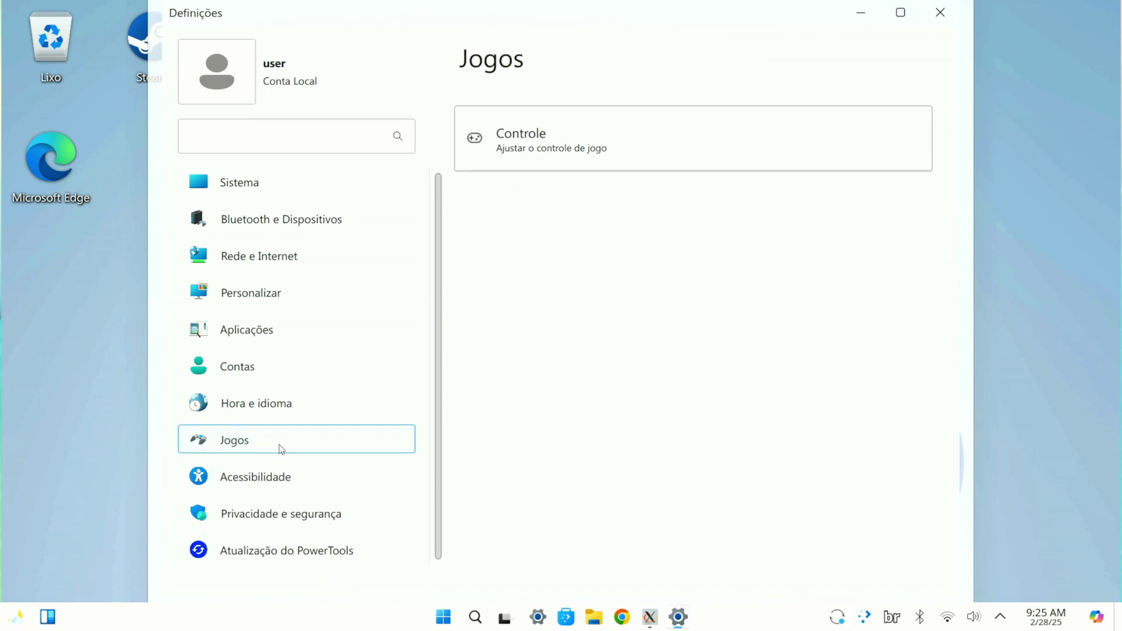
{"action": "left_click", "coordinate": [254, 404]}
{"action": "left_click", "coordinate": [266, 370]}
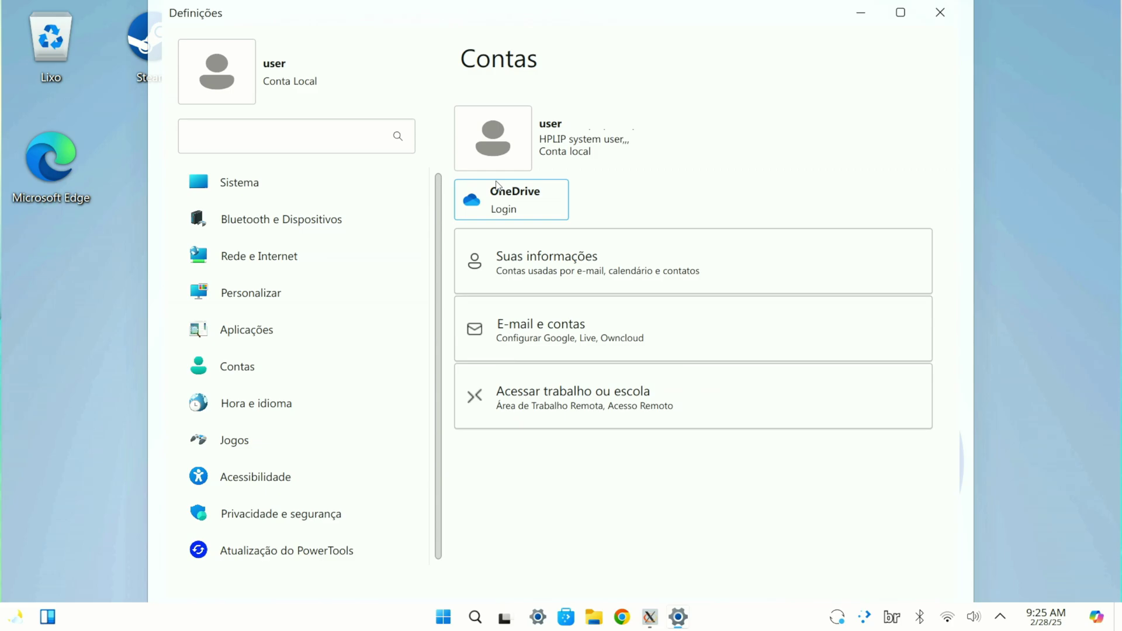
{"action": "left_click", "coordinate": [334, 330]}
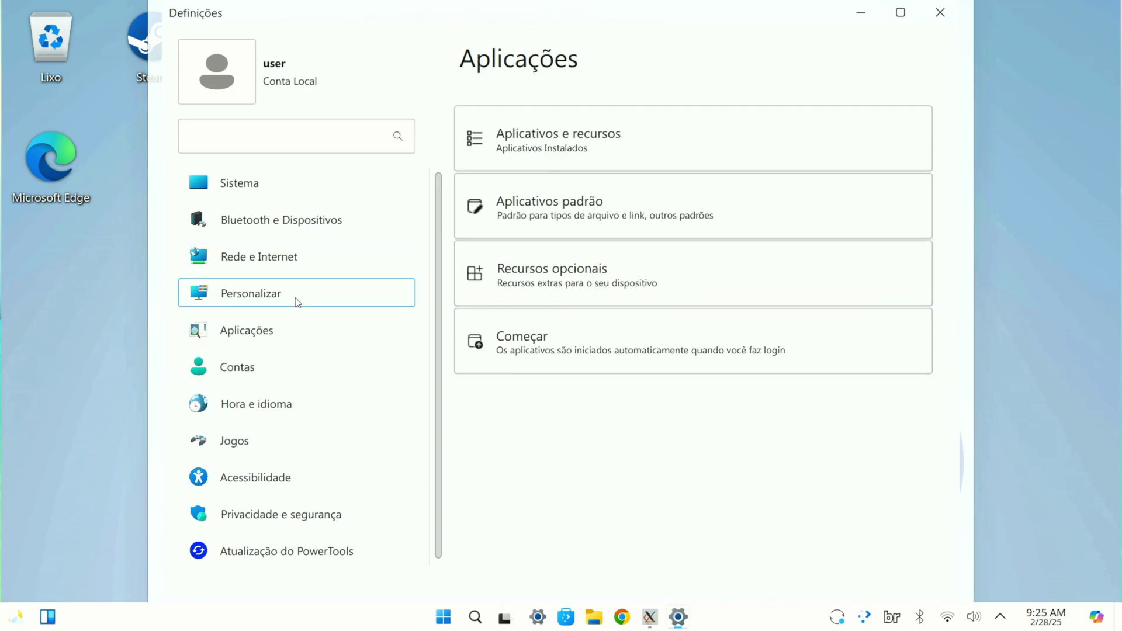
Step: Look over Network and Bluetooth settings, then return to the Sistema page
{"action": "left_click", "coordinate": [270, 250]}
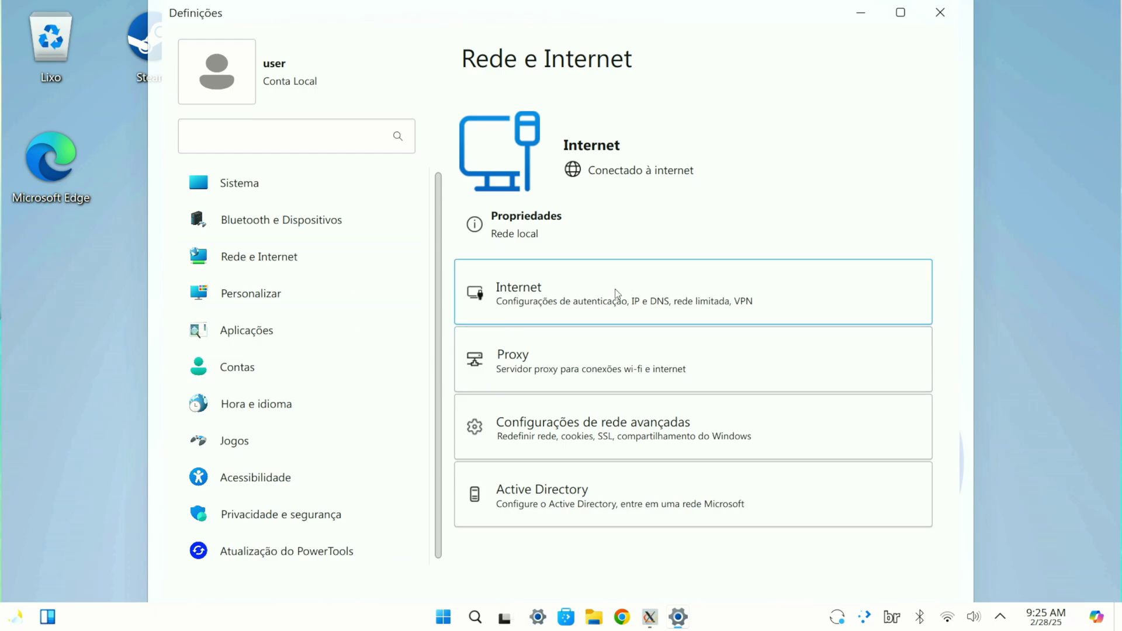
{"action": "left_click", "coordinate": [377, 220]}
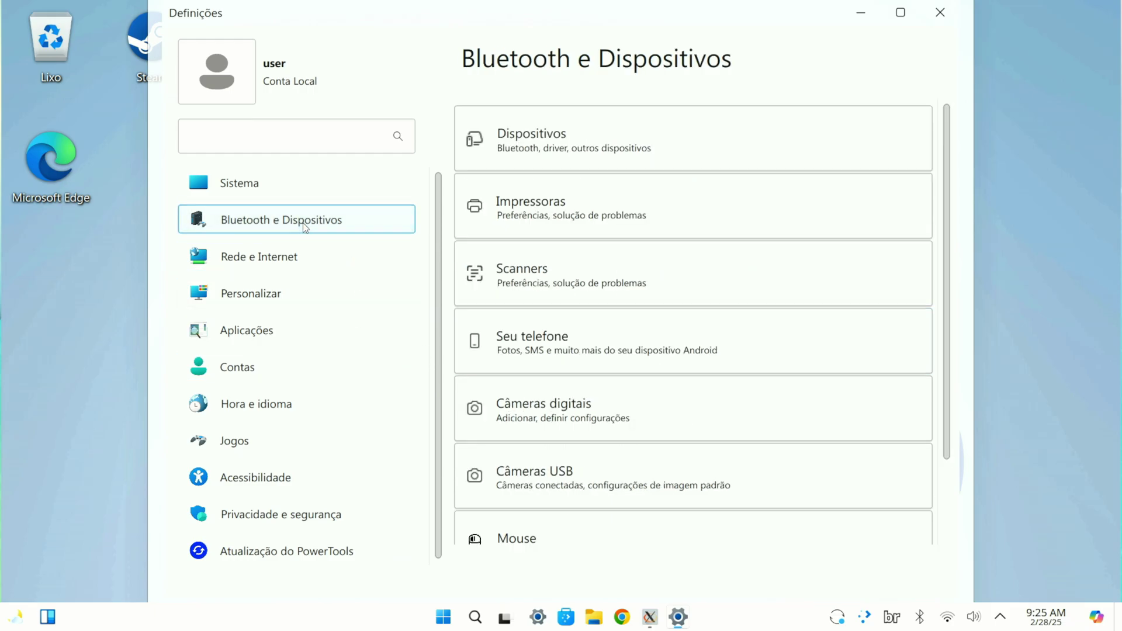
{"action": "scroll", "coordinate": [513, 343], "scroll_direction": "down", "scroll_amount": 2}
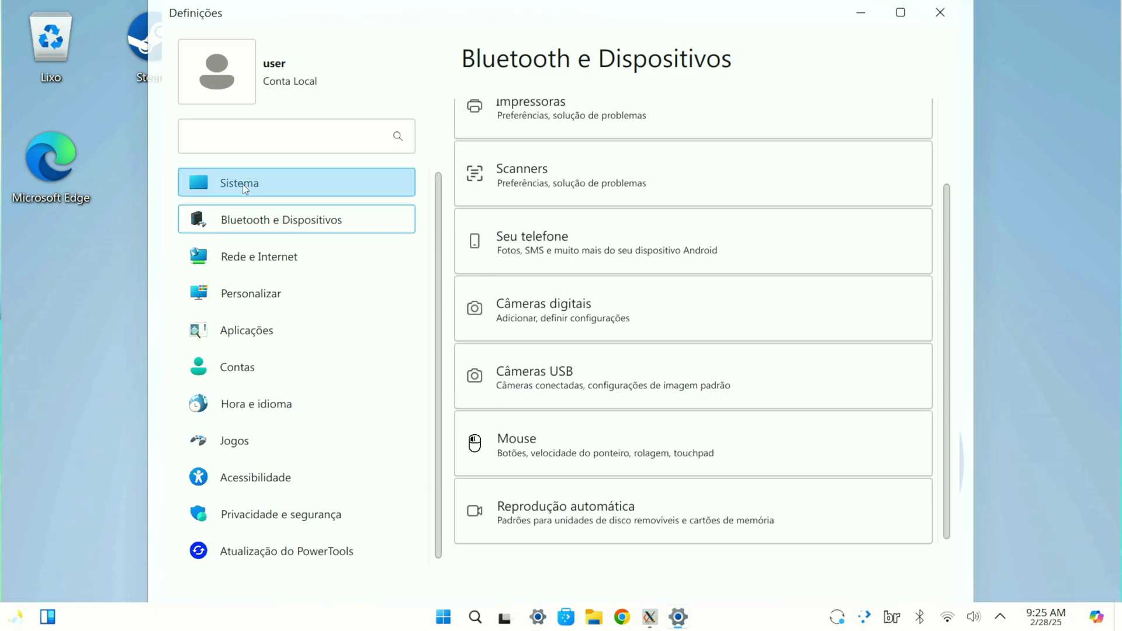
{"action": "left_click", "coordinate": [243, 184]}
{"action": "scroll", "coordinate": [607, 342], "scroll_direction": "down", "scroll_amount": 5}
Step: Open the device specifications and read the Professional edition, version Winux 11.25.03 details
{"action": "left_click", "coordinate": [581, 518]}
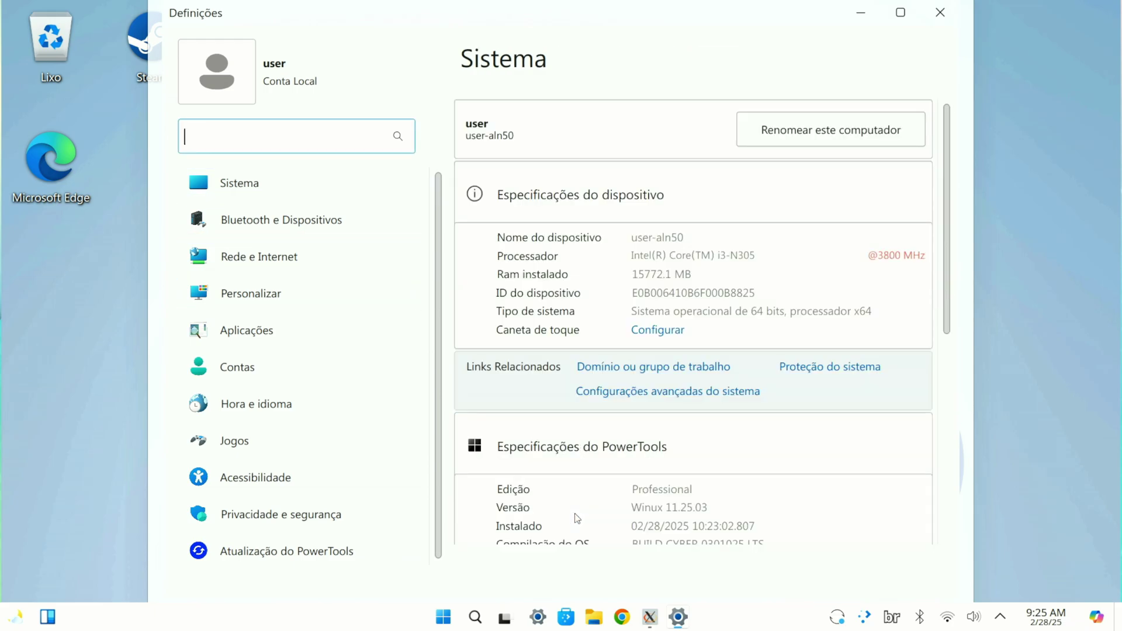
{"action": "scroll", "coordinate": [722, 416], "scroll_direction": "down", "scroll_amount": 5}
{"action": "scroll", "coordinate": [694, 413], "scroll_direction": "up", "scroll_amount": 3}
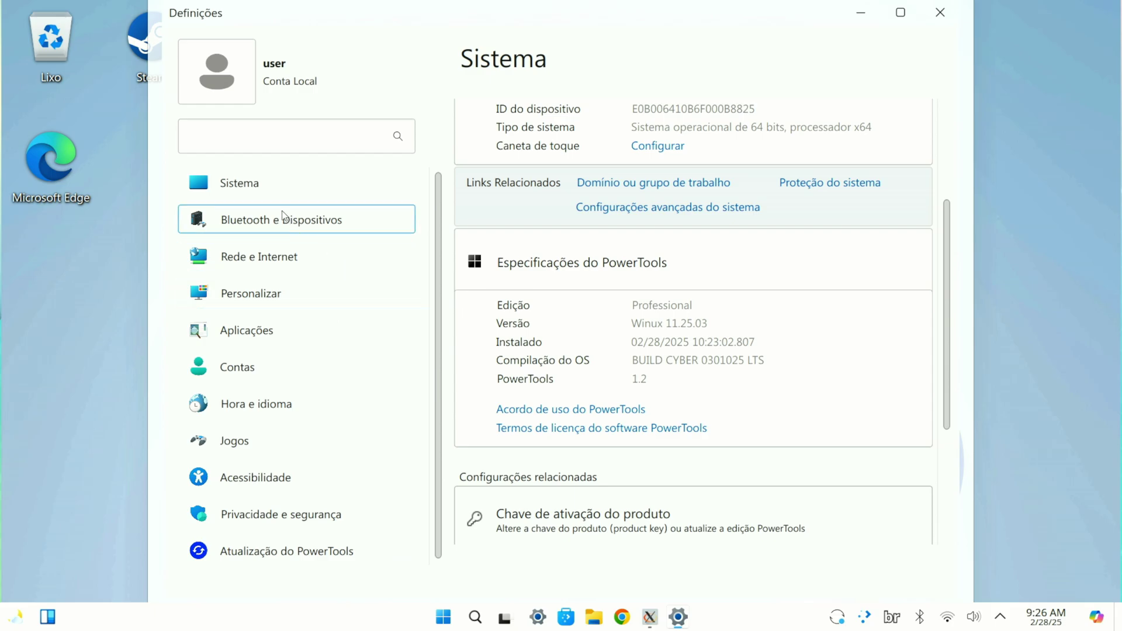
{"action": "scroll", "coordinate": [520, 325], "scroll_direction": "up", "scroll_amount": 3}
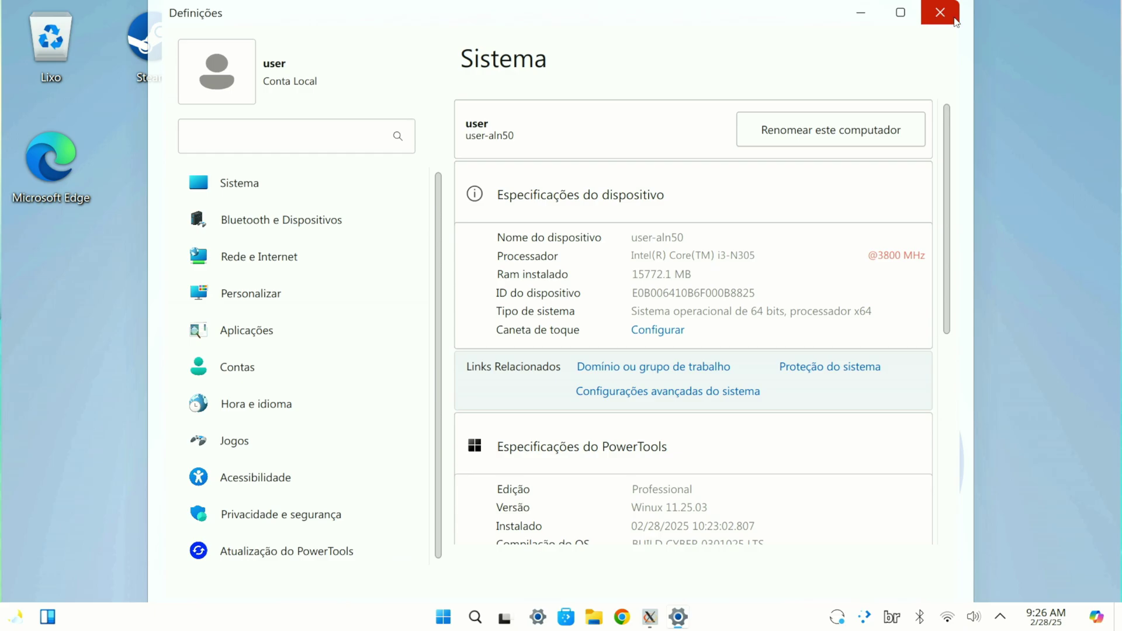
Step: Close Settings, start Steam from its desktop icon with the updater minimized, and reopen Settings
{"action": "left_click", "coordinate": [941, 13]}
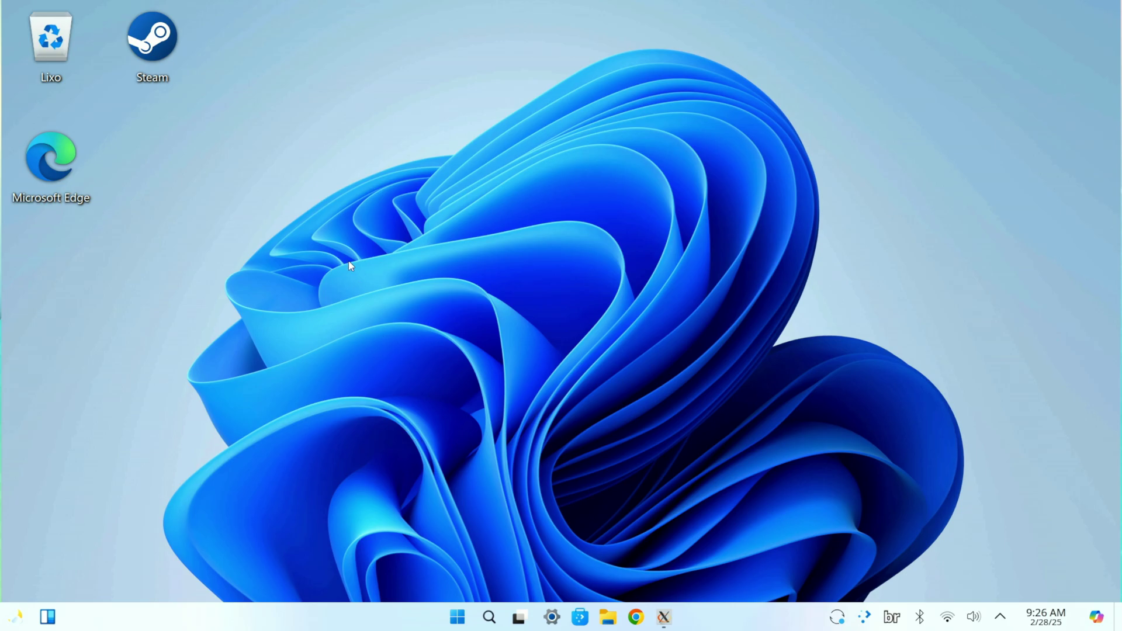
{"action": "double_click", "coordinate": [181, 55]}
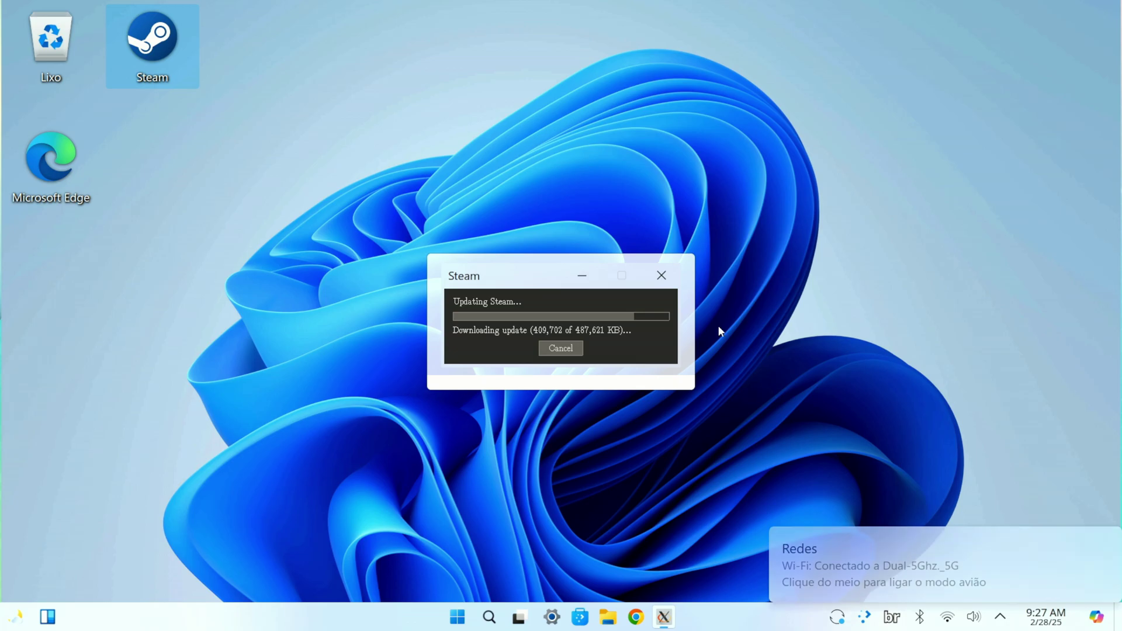
{"action": "left_click", "coordinate": [583, 276]}
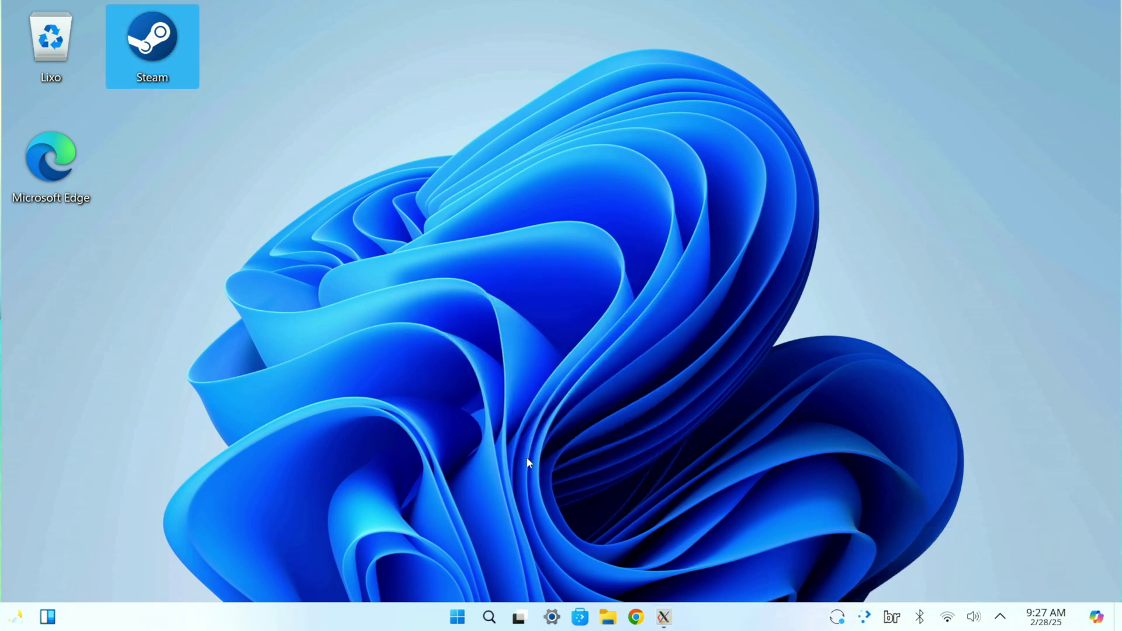
{"action": "left_click", "coordinate": [551, 616]}
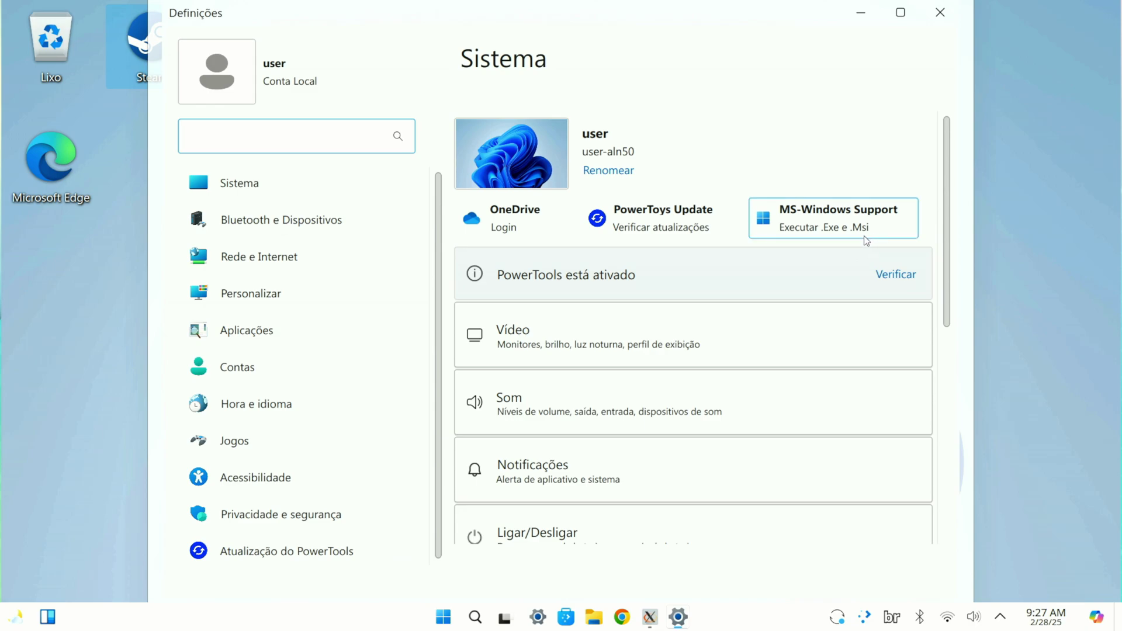
{"action": "left_click", "coordinate": [808, 239]}
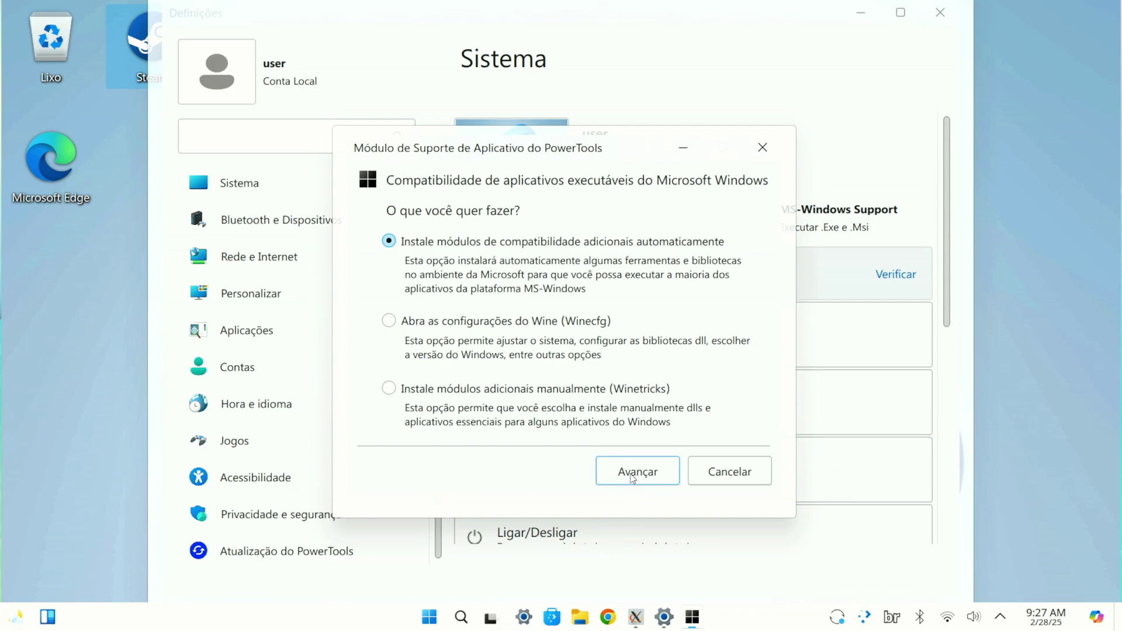
{"action": "left_click", "coordinate": [725, 472]}
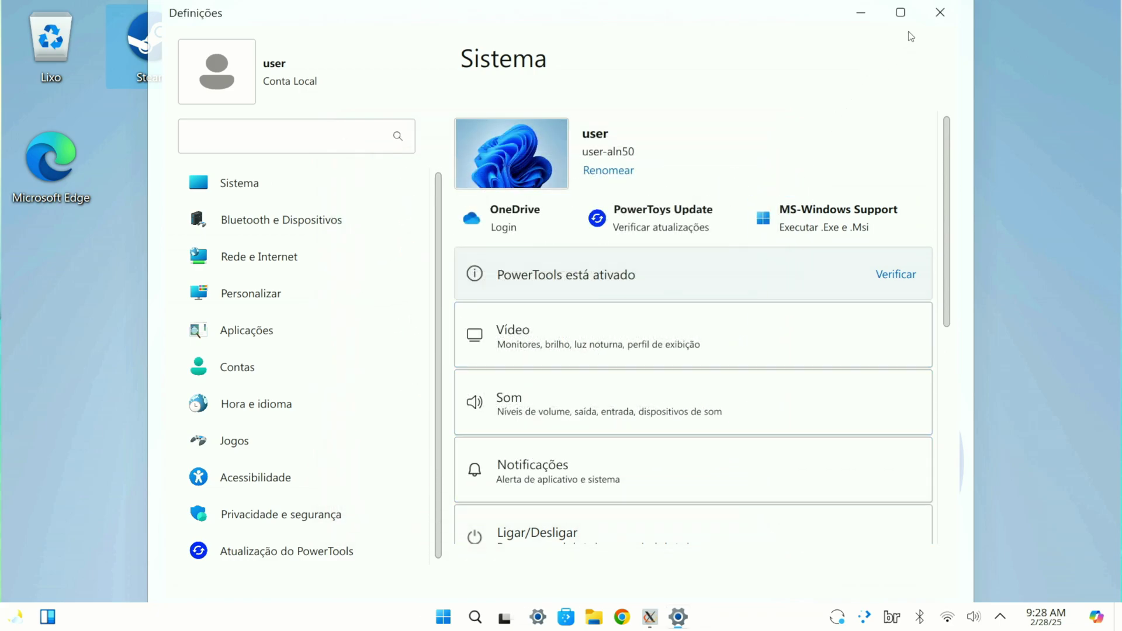
{"action": "left_click", "coordinate": [940, 12]}
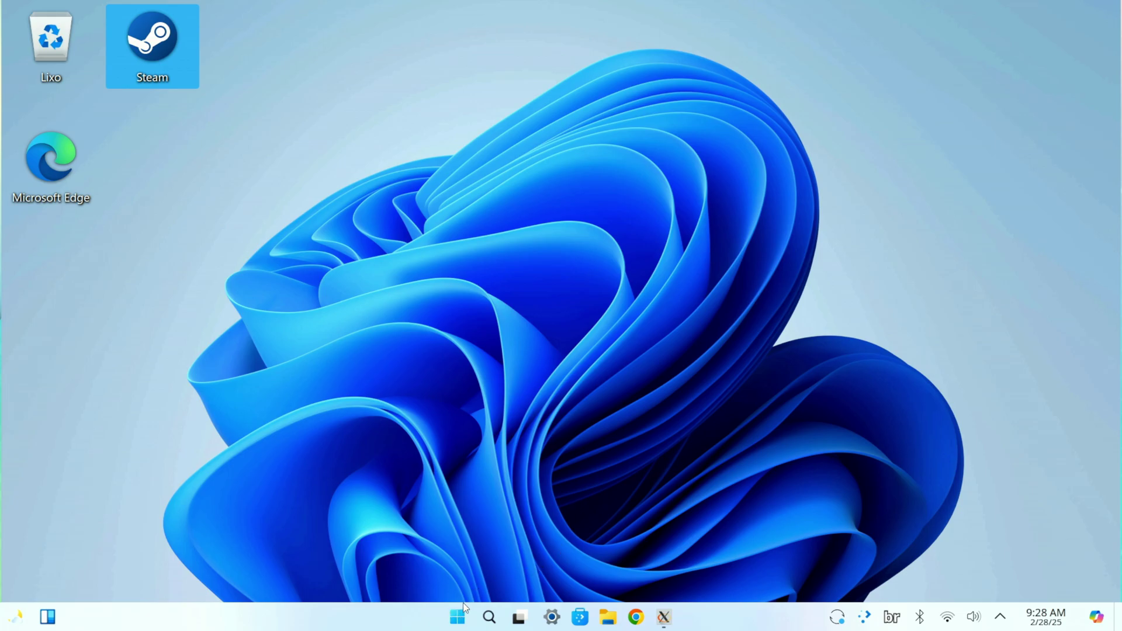
Step: Launch PowerTools Android Support, decline the image-list update, check its configuration tab, then close it
{"action": "left_click", "coordinate": [457, 615]}
{"action": "left_click", "coordinate": [763, 90]}
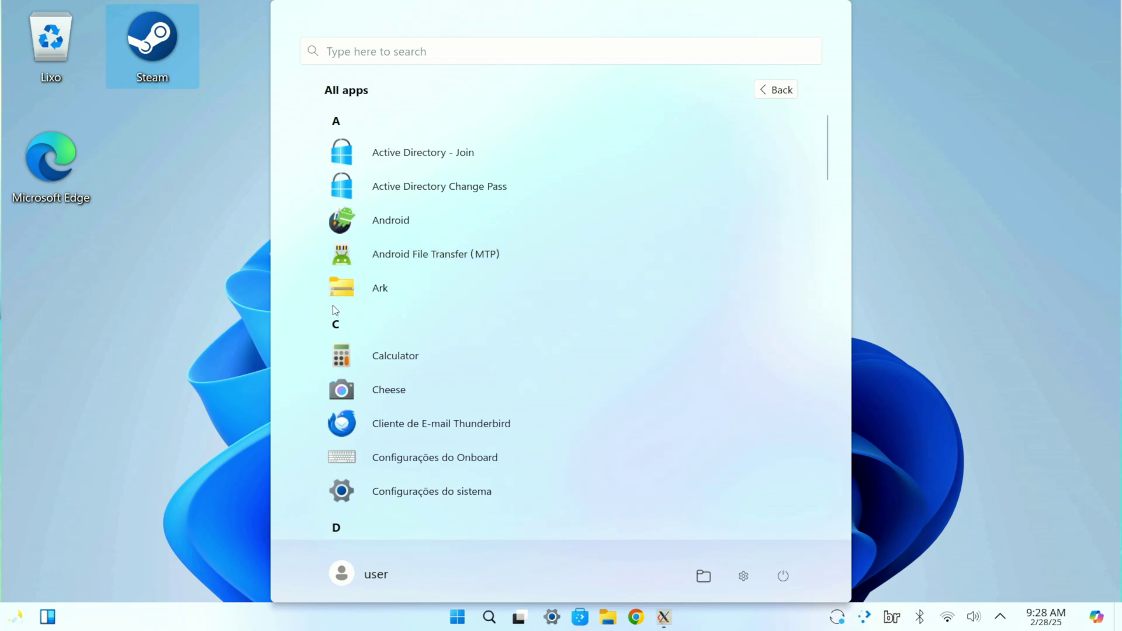
{"action": "left_click", "coordinate": [400, 221]}
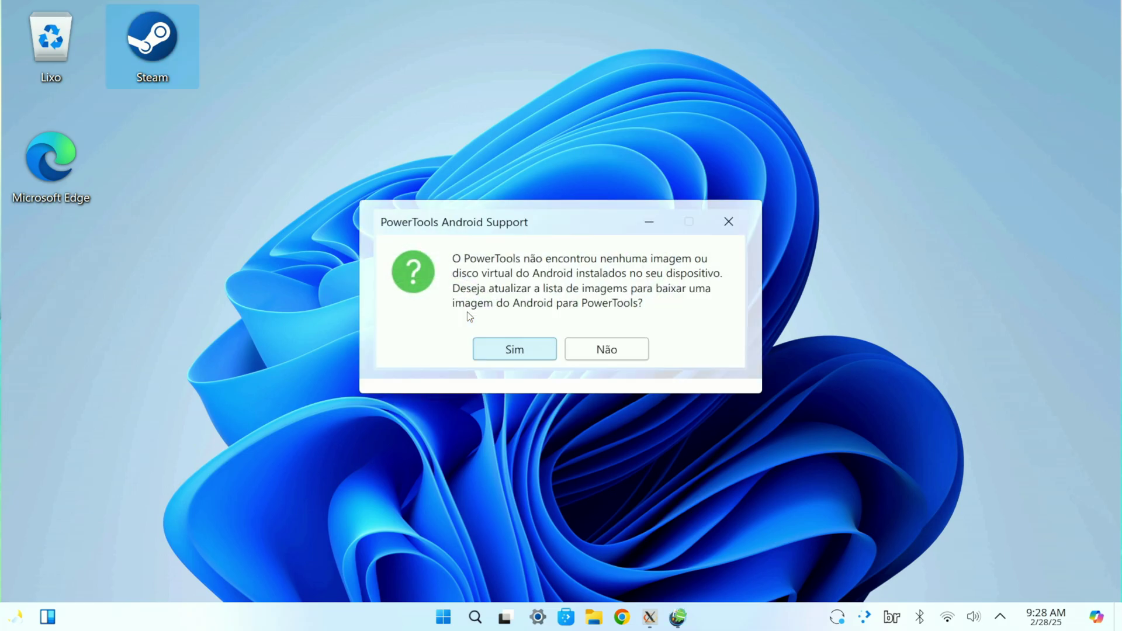
{"action": "left_click", "coordinate": [602, 350]}
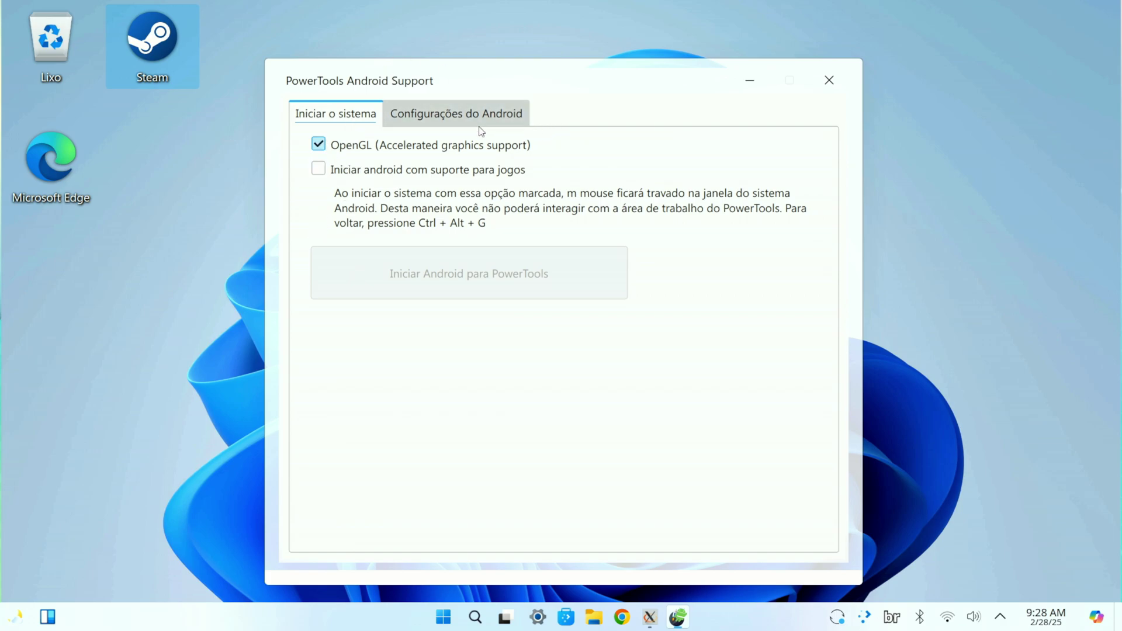
{"action": "left_click", "coordinate": [434, 110]}
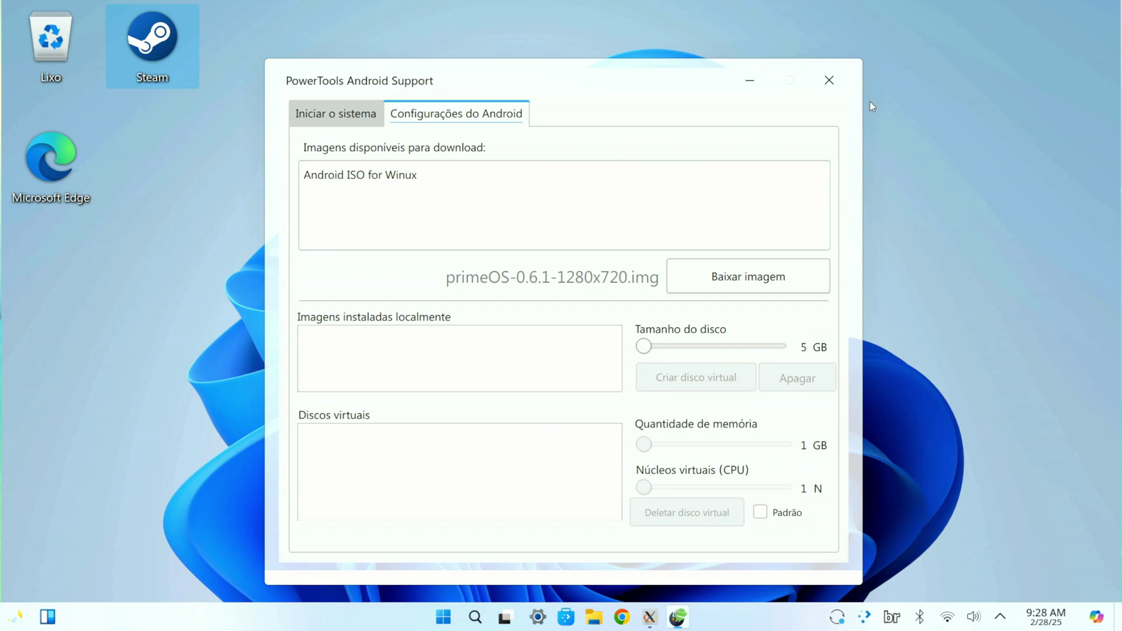
{"action": "left_click", "coordinate": [828, 82]}
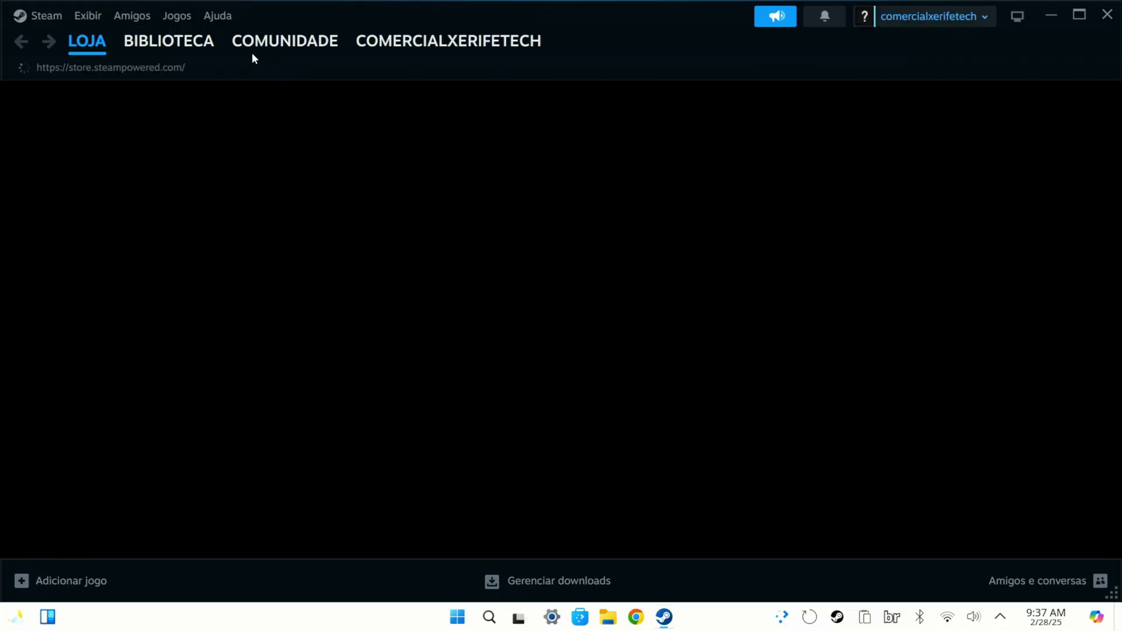
Step: After viewing The Sims 4, enable Steam Play for all titles with Proton Hotfix, restarting later
{"action": "left_click", "coordinate": [165, 43]}
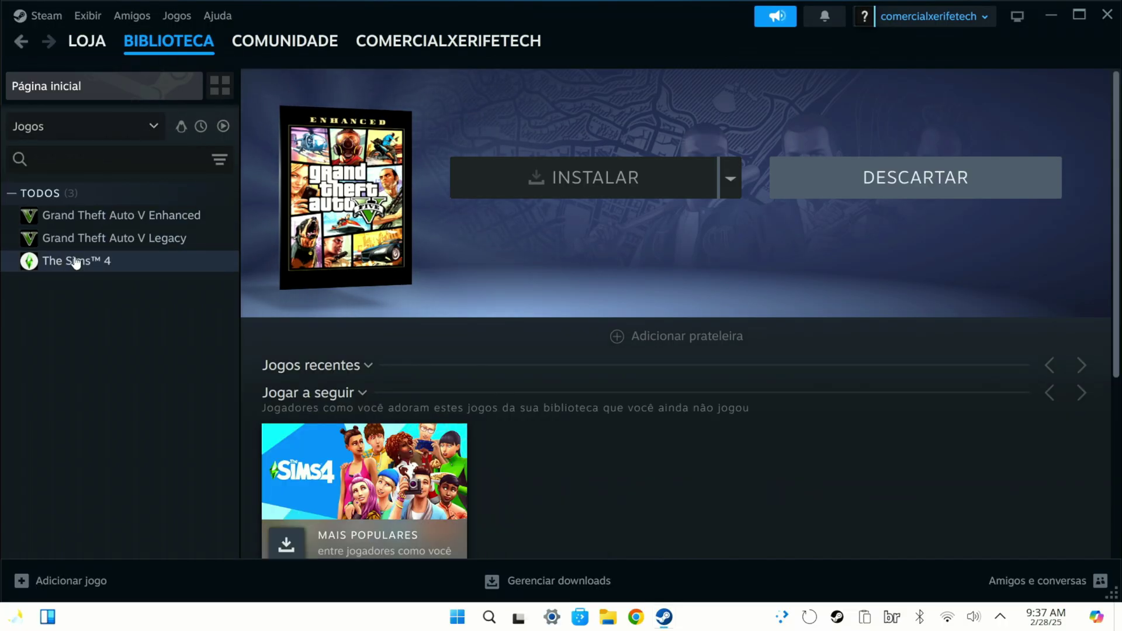
{"action": "left_click", "coordinate": [76, 261]}
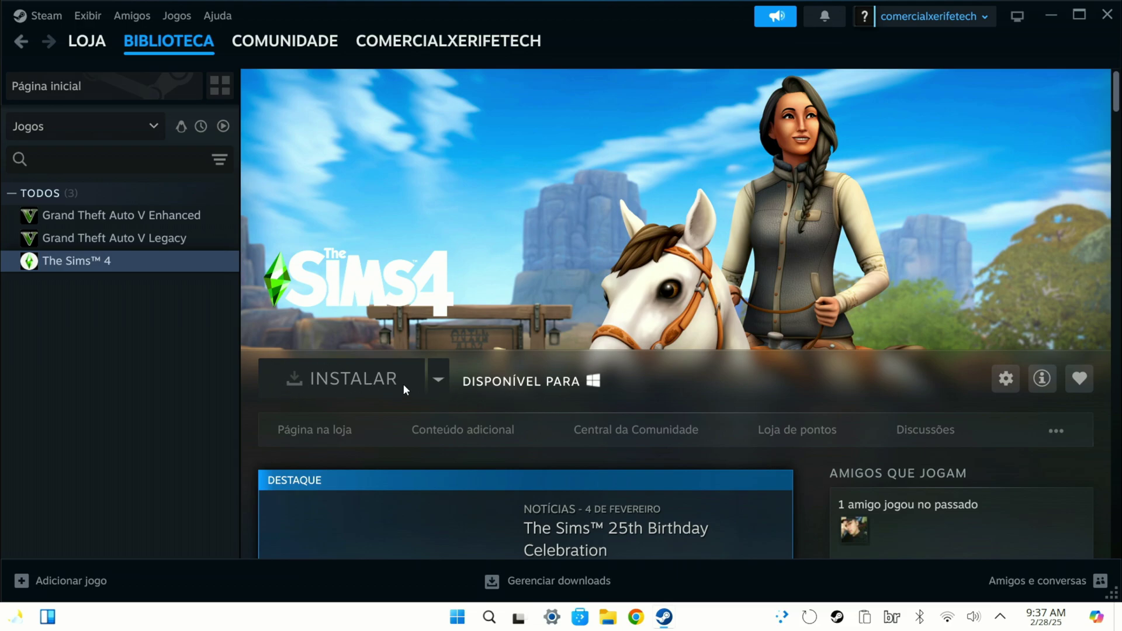
{"action": "left_click", "coordinate": [48, 16]}
{"action": "left_click", "coordinate": [65, 191]}
{"action": "left_click", "coordinate": [275, 497]}
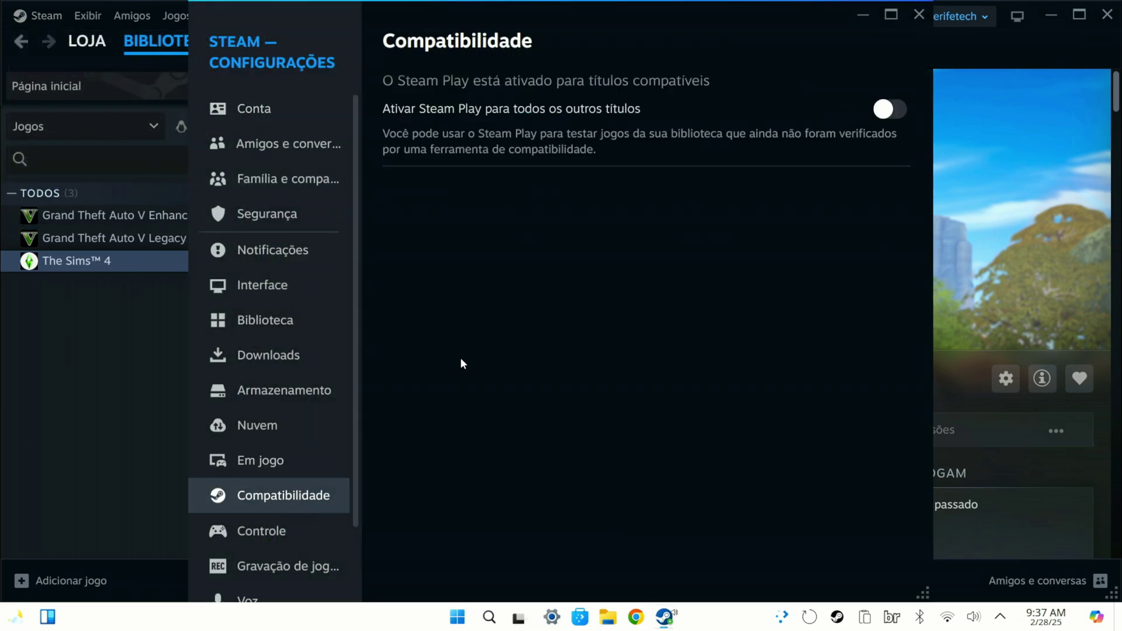
{"action": "left_click", "coordinate": [898, 114]}
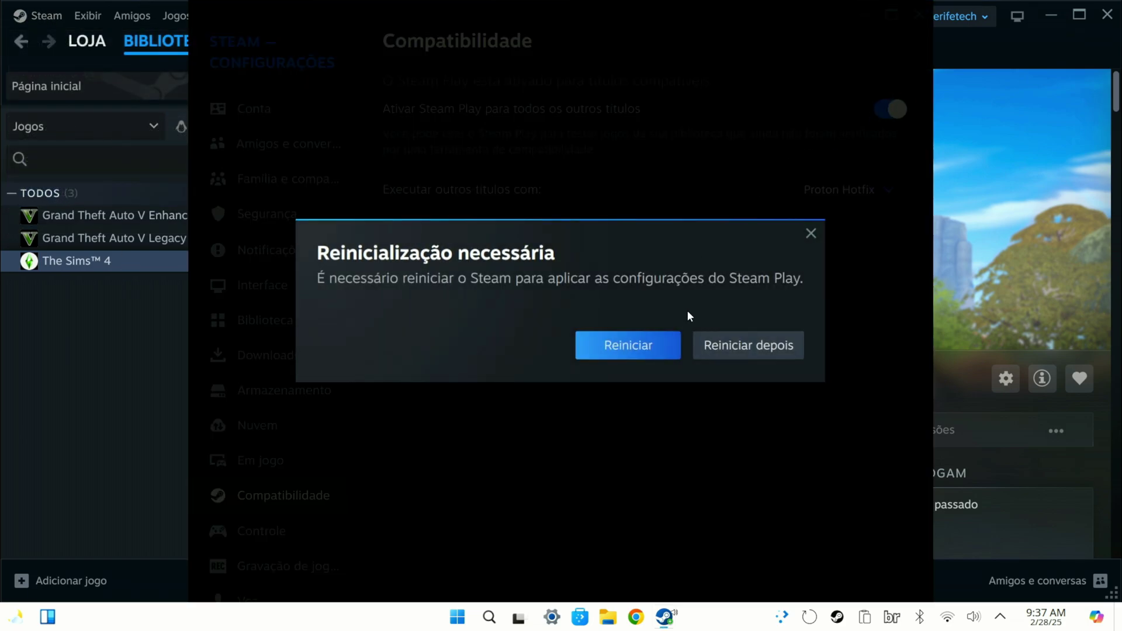
{"action": "left_click", "coordinate": [750, 345]}
{"action": "left_click", "coordinate": [833, 193]}
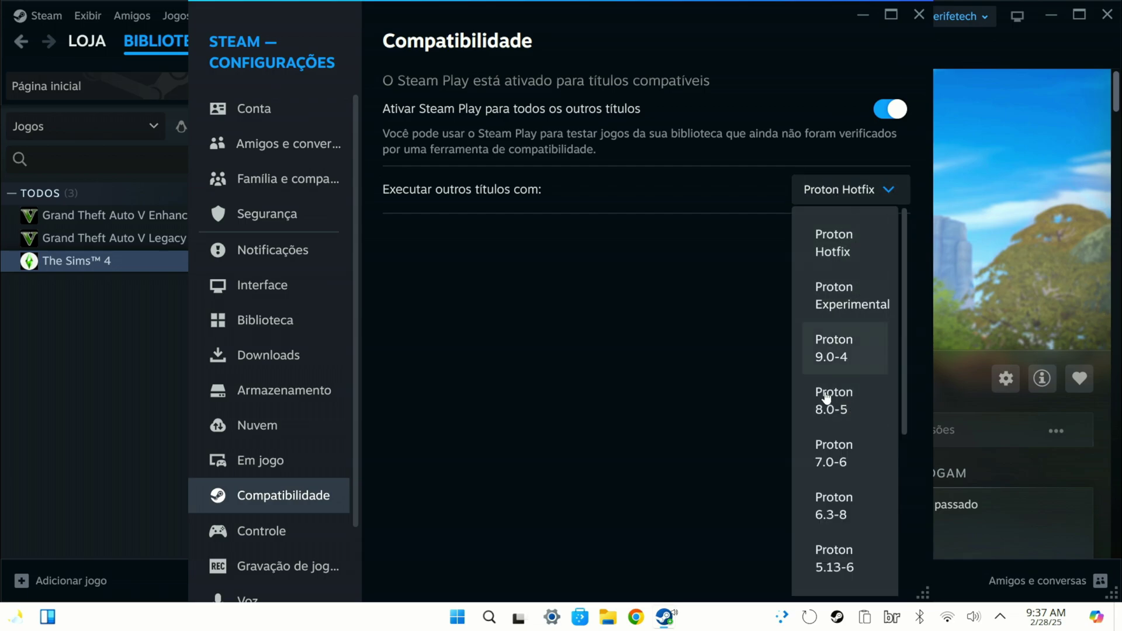
{"action": "left_click", "coordinate": [836, 257]}
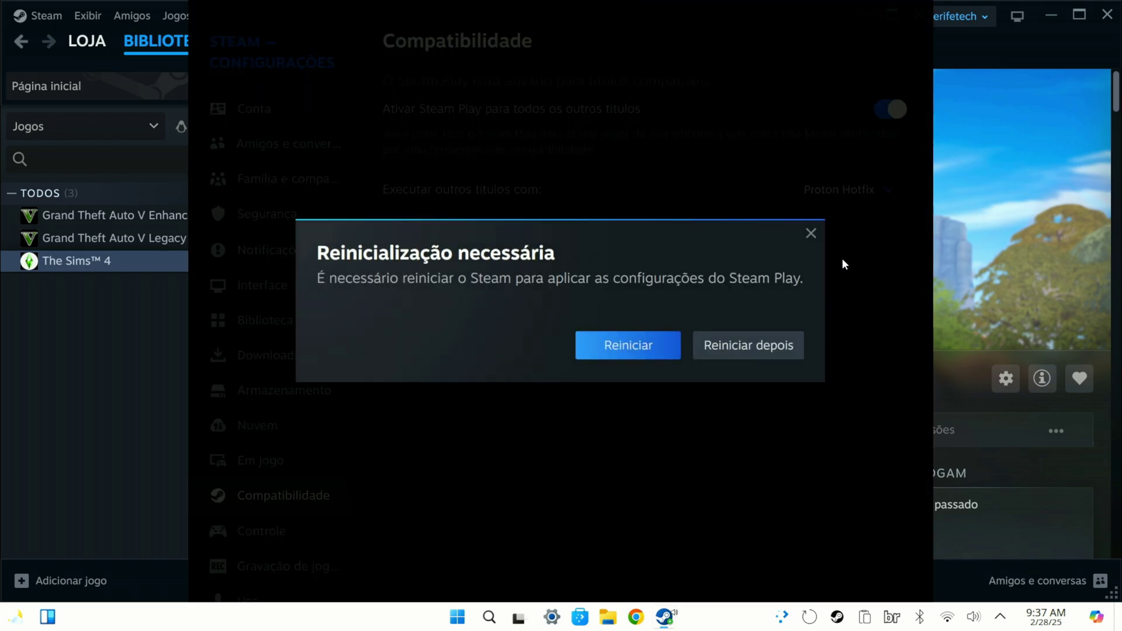
{"action": "left_click", "coordinate": [728, 354]}
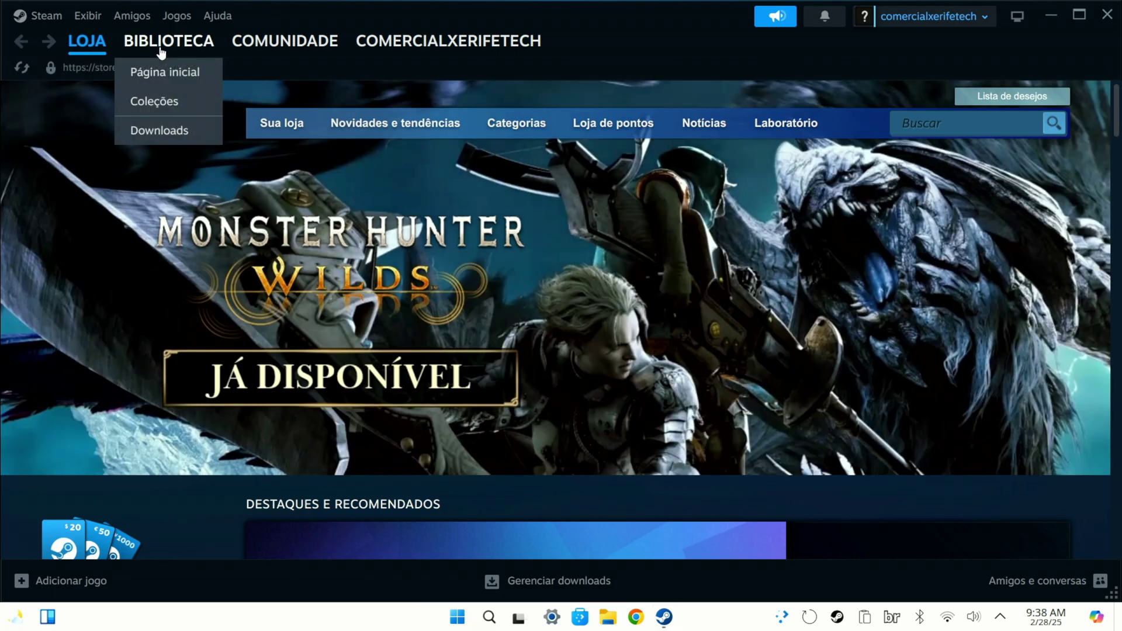
{"action": "left_click", "coordinate": [159, 42]}
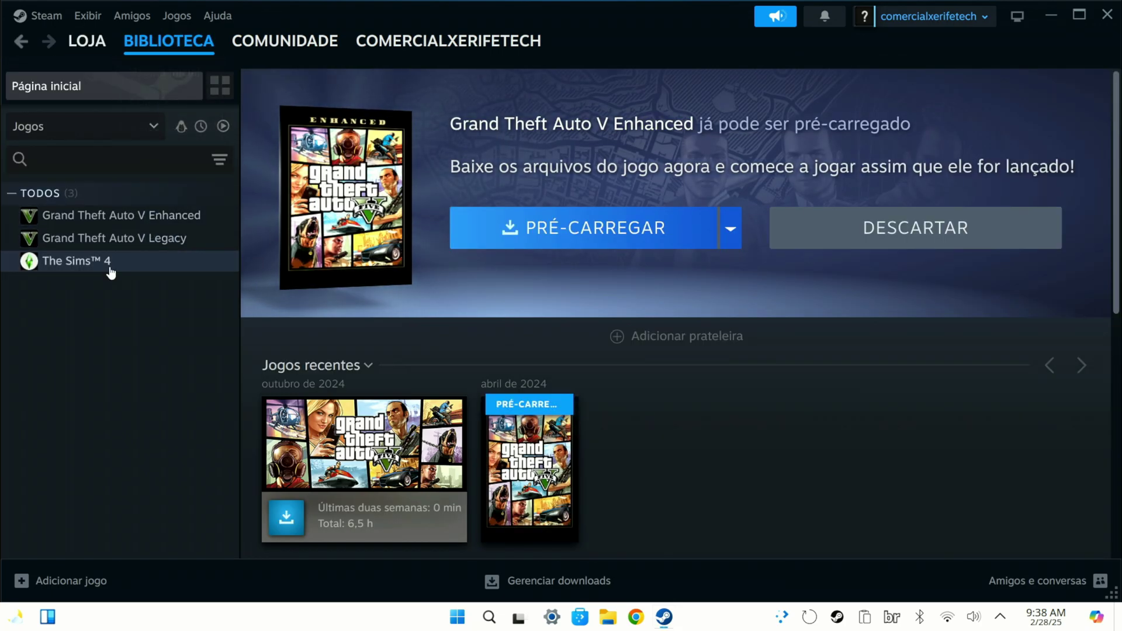
Step: View The Sims 4 and Grand Theft Auto V Legacy library pages, then exit Steam
{"action": "left_click", "coordinate": [111, 261]}
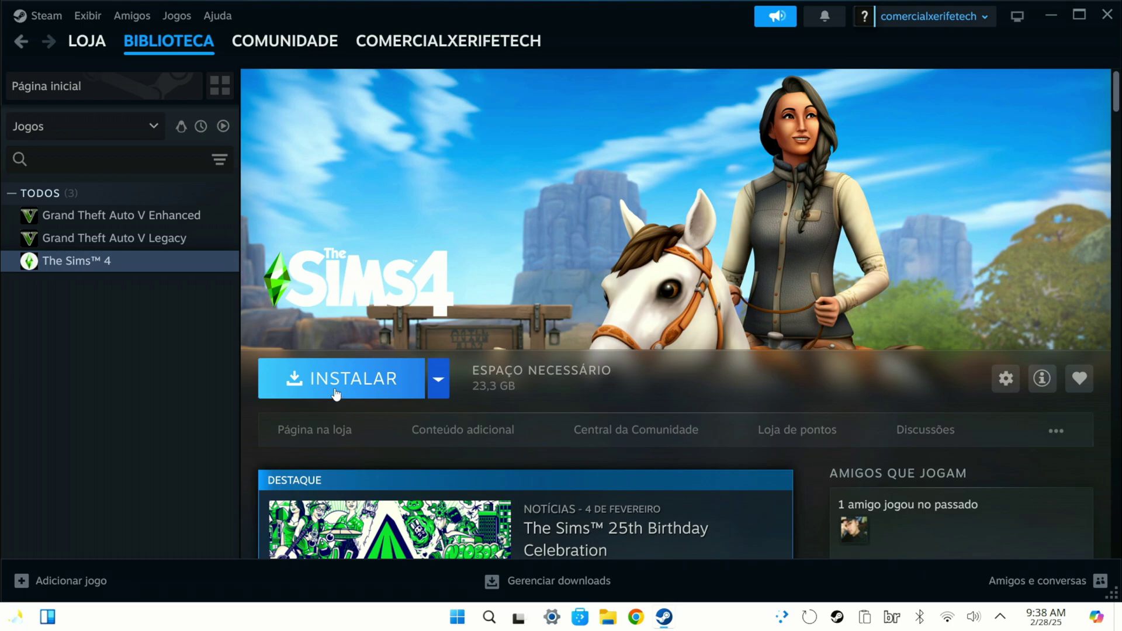
{"action": "left_click", "coordinate": [150, 239]}
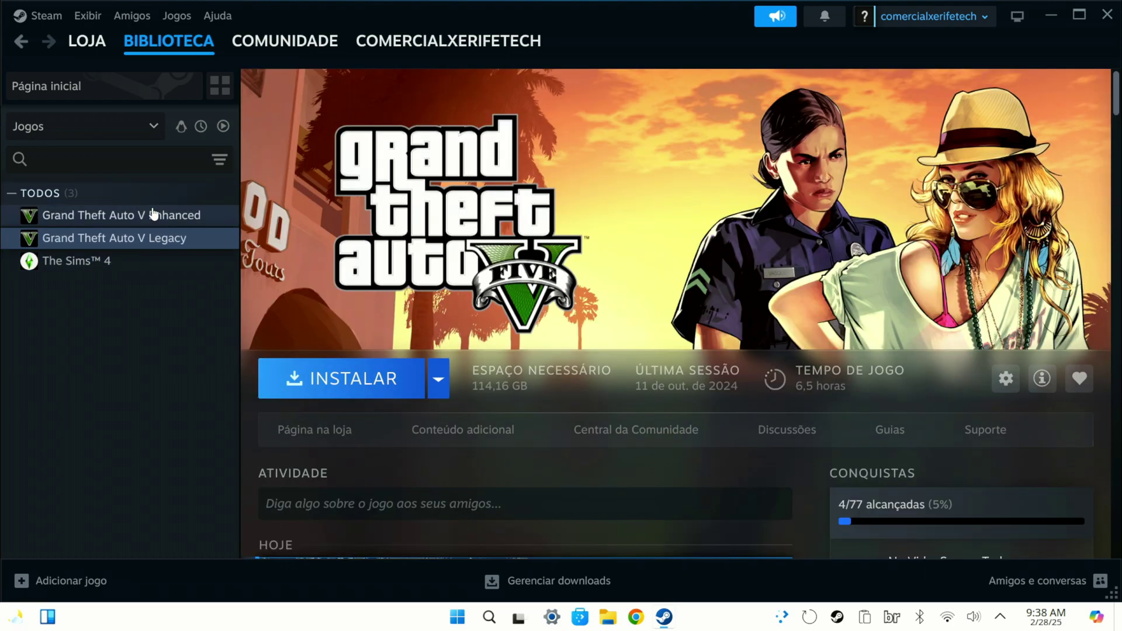
{"action": "left_click", "coordinate": [1107, 15]}
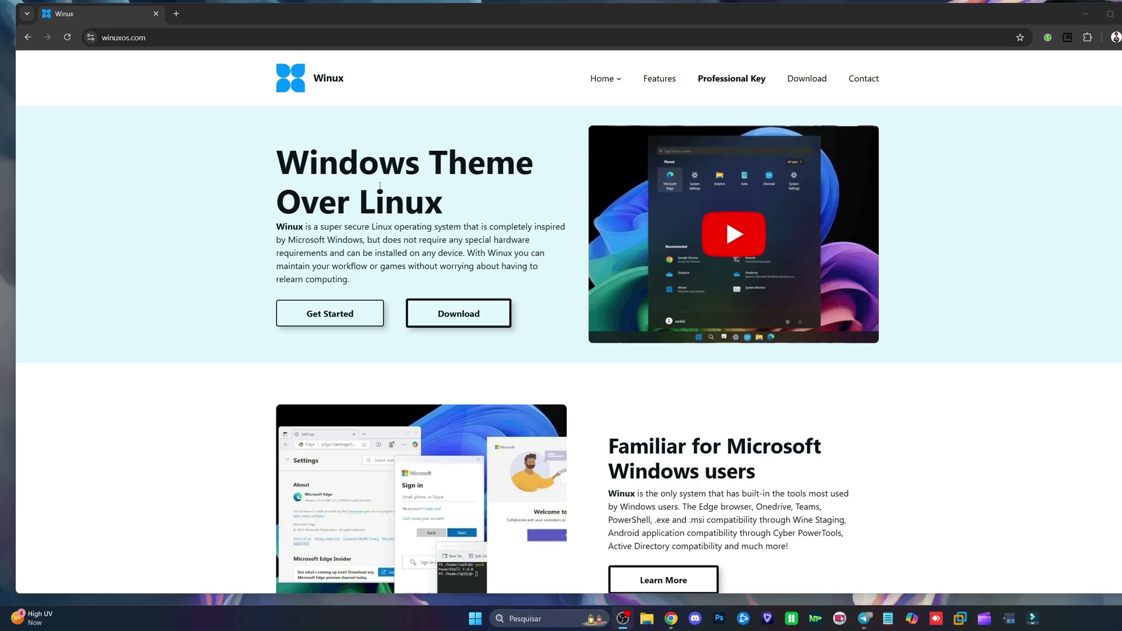
Step: Translate the winuxos.com home page to Portuguese and go to its Download page
{"action": "scroll", "coordinate": [524, 255], "scroll_direction": "down", "scroll_amount": 10}
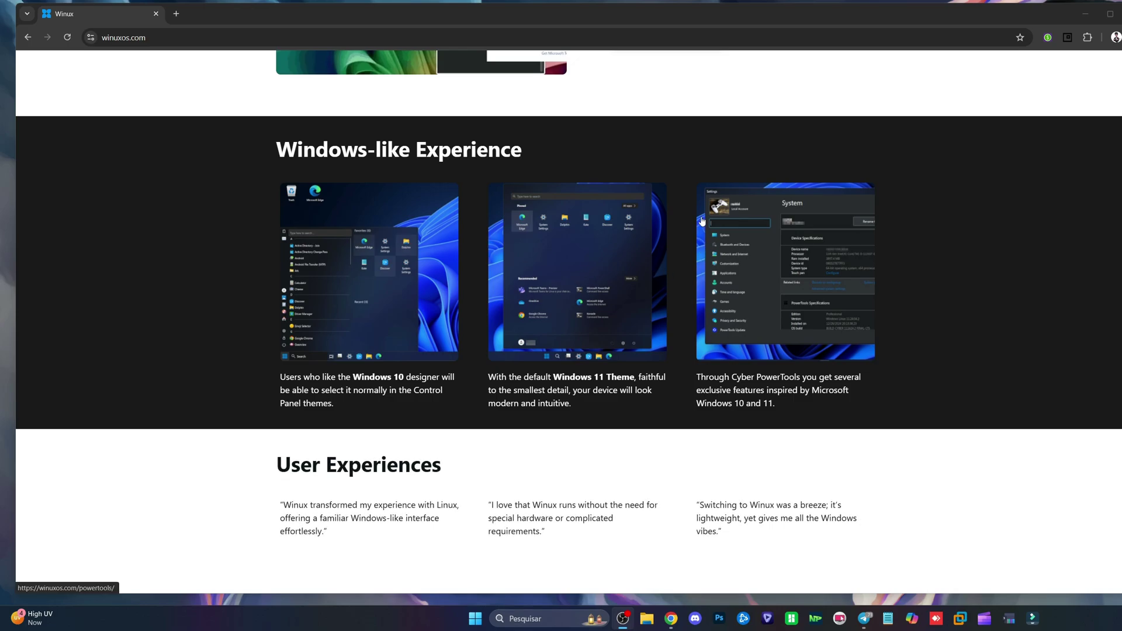
{"action": "scroll", "coordinate": [556, 295], "scroll_direction": "down", "scroll_amount": 5}
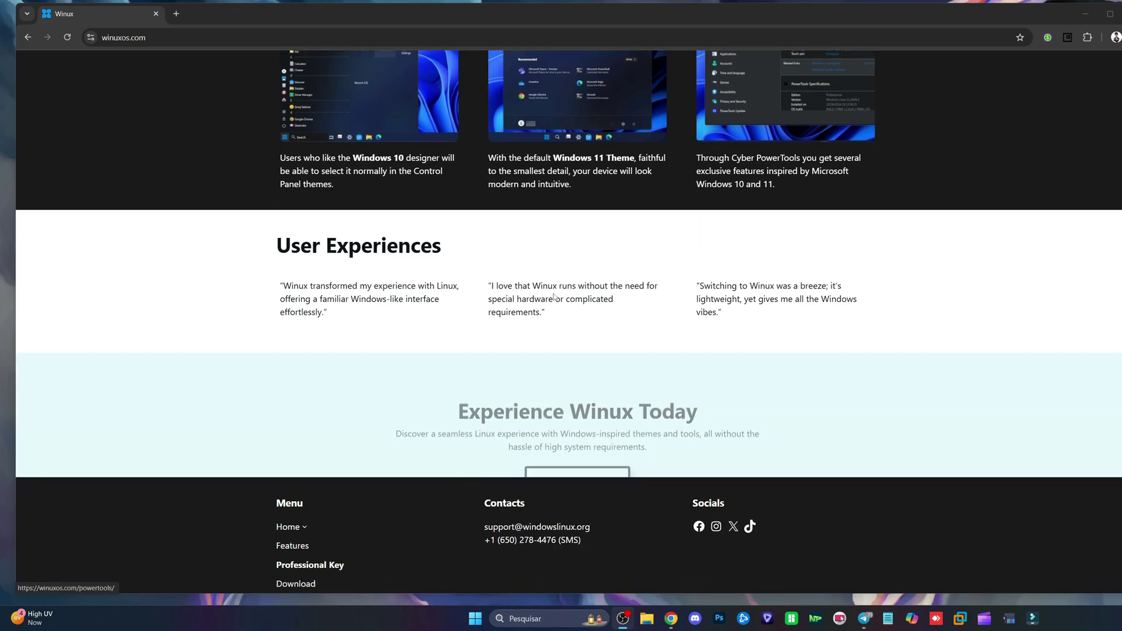
{"action": "scroll", "coordinate": [532, 327], "scroll_direction": "up", "scroll_amount": 8}
{"action": "scroll", "coordinate": [532, 328], "scroll_direction": "up", "scroll_amount": 4}
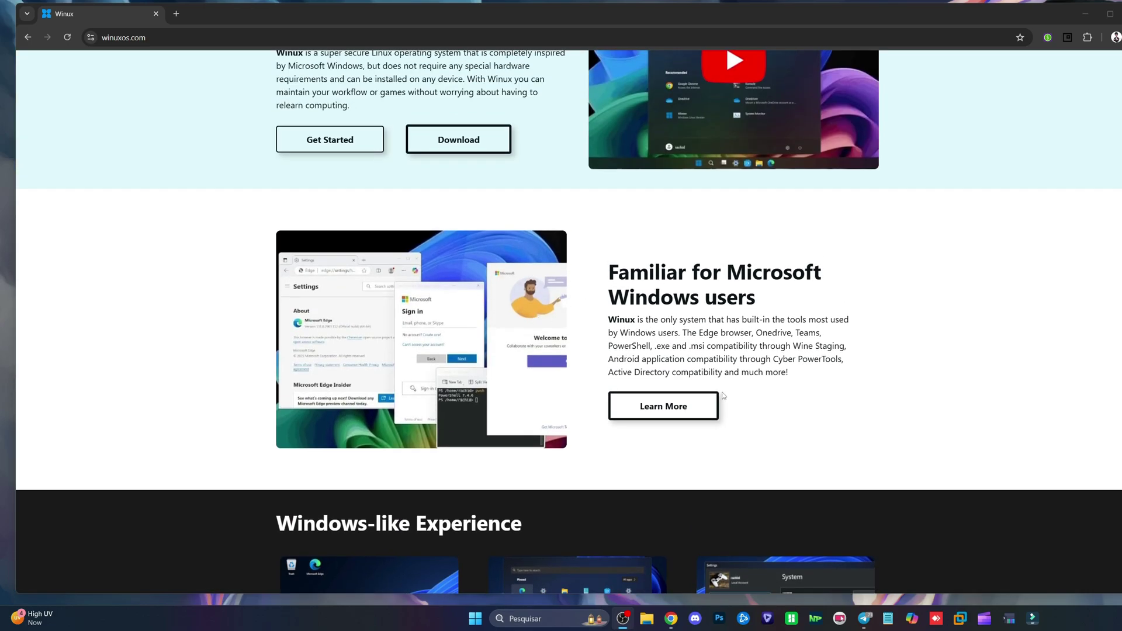
{"action": "right_click", "coordinate": [698, 286]}
{"action": "left_click", "coordinate": [759, 485]}
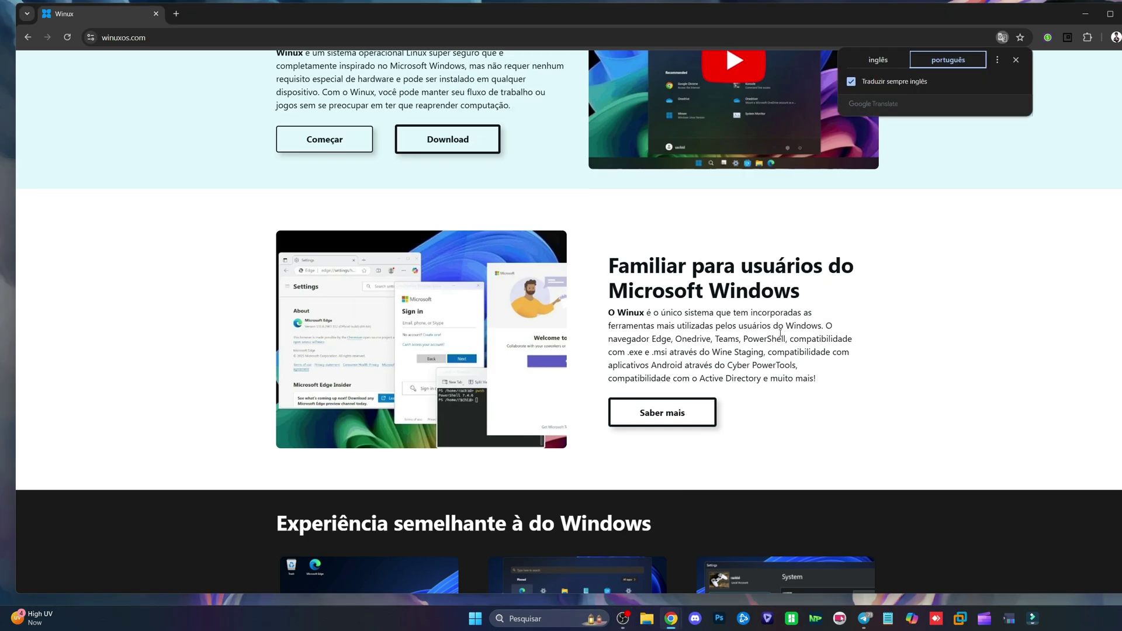
{"action": "scroll", "coordinate": [753, 449], "scroll_direction": "up", "scroll_amount": 4}
{"action": "left_click", "coordinate": [826, 78]}
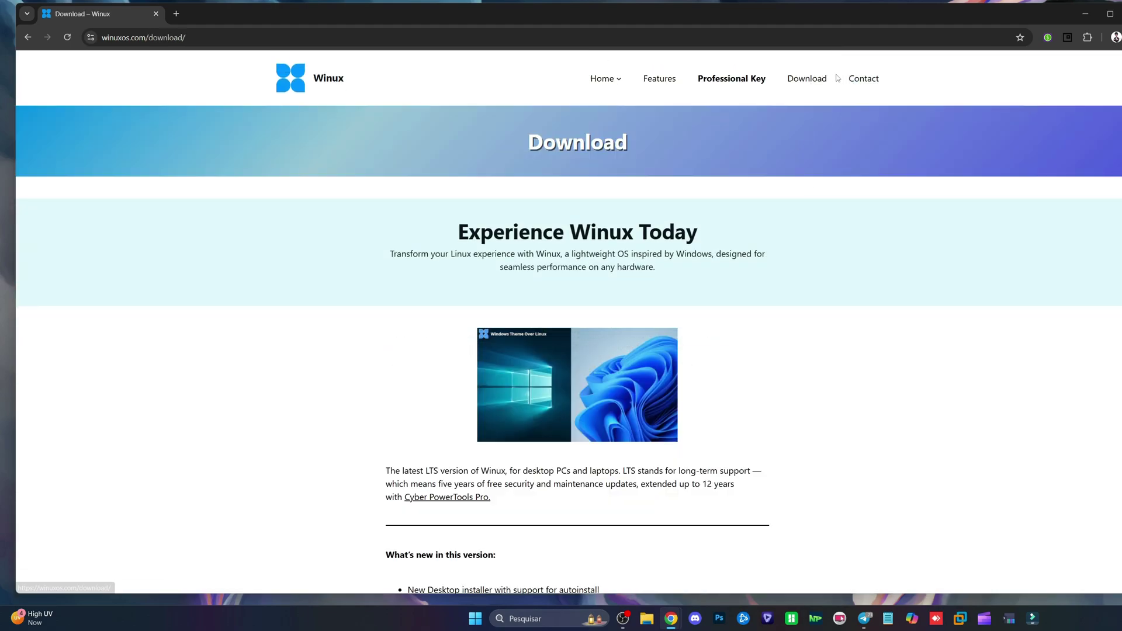
Step: Translate the Download page to Portuguese and review the hardware requirements, including 3 GB RAM
{"action": "scroll", "coordinate": [443, 314], "scroll_direction": "down", "scroll_amount": 2}
{"action": "right_click", "coordinate": [348, 238]}
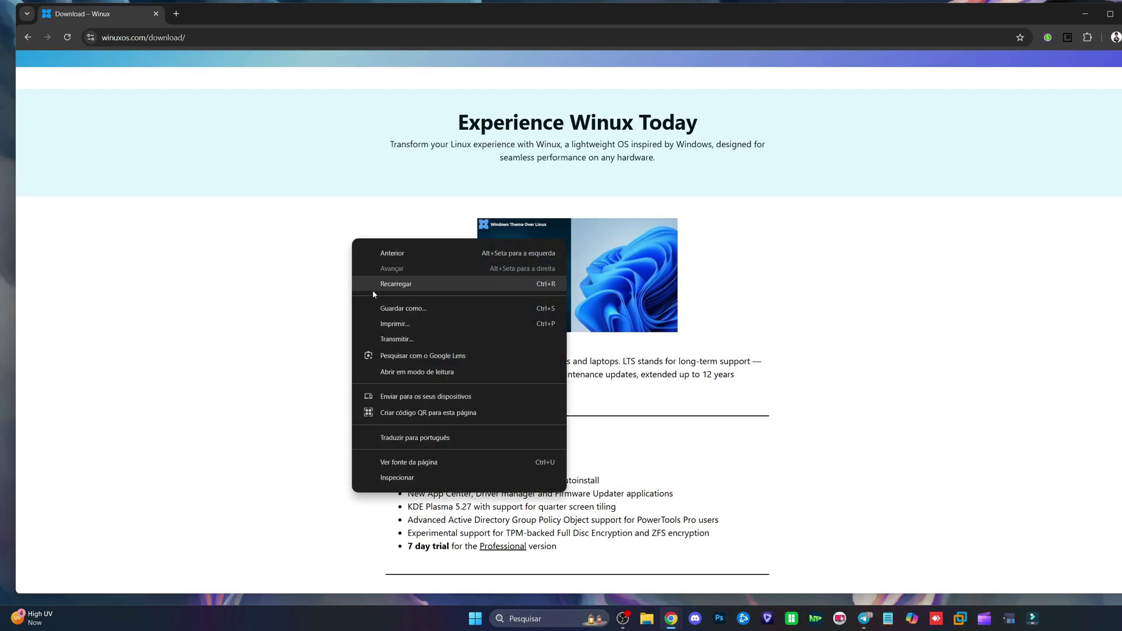
{"action": "left_click", "coordinate": [380, 435]}
{"action": "scroll", "coordinate": [427, 334], "scroll_direction": "down", "scroll_amount": 3}
{"action": "scroll", "coordinate": [427, 334], "scroll_direction": "down", "scroll_amount": 2}
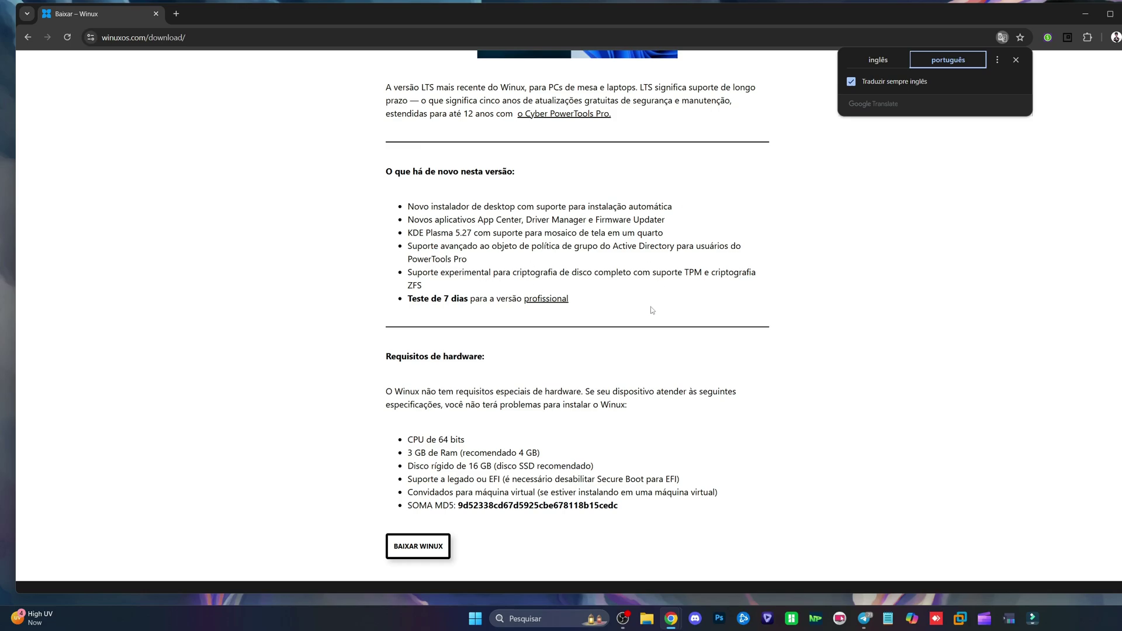
{"action": "scroll", "coordinate": [652, 310], "scroll_direction": "down", "scroll_amount": 3}
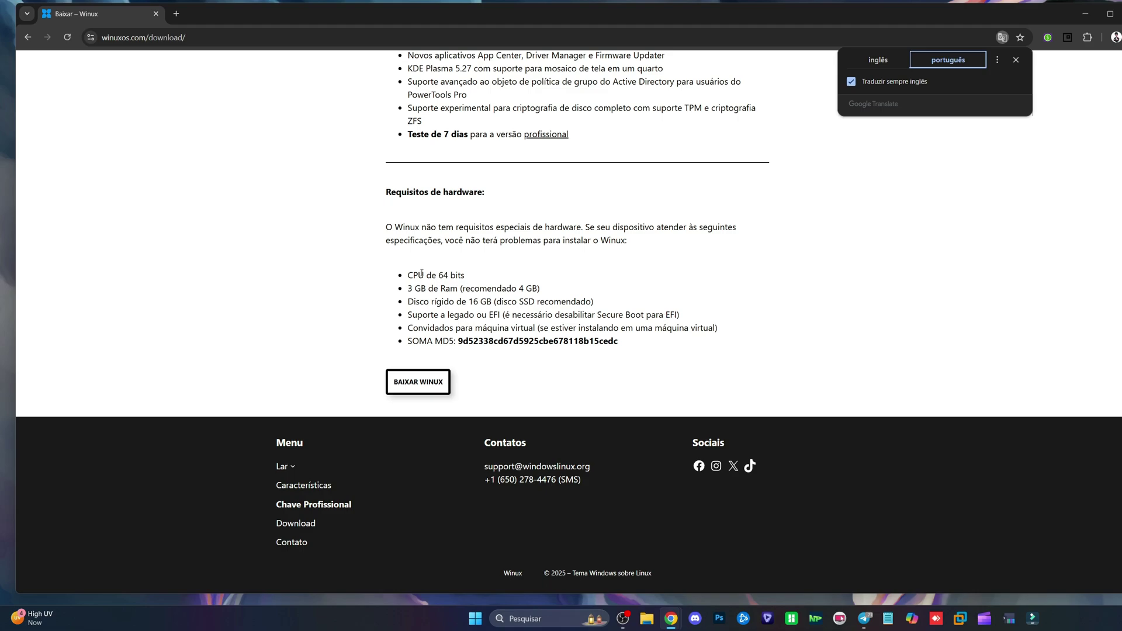
{"action": "left_click_drag", "start_coordinate": [384, 192], "coordinate": [508, 194]}
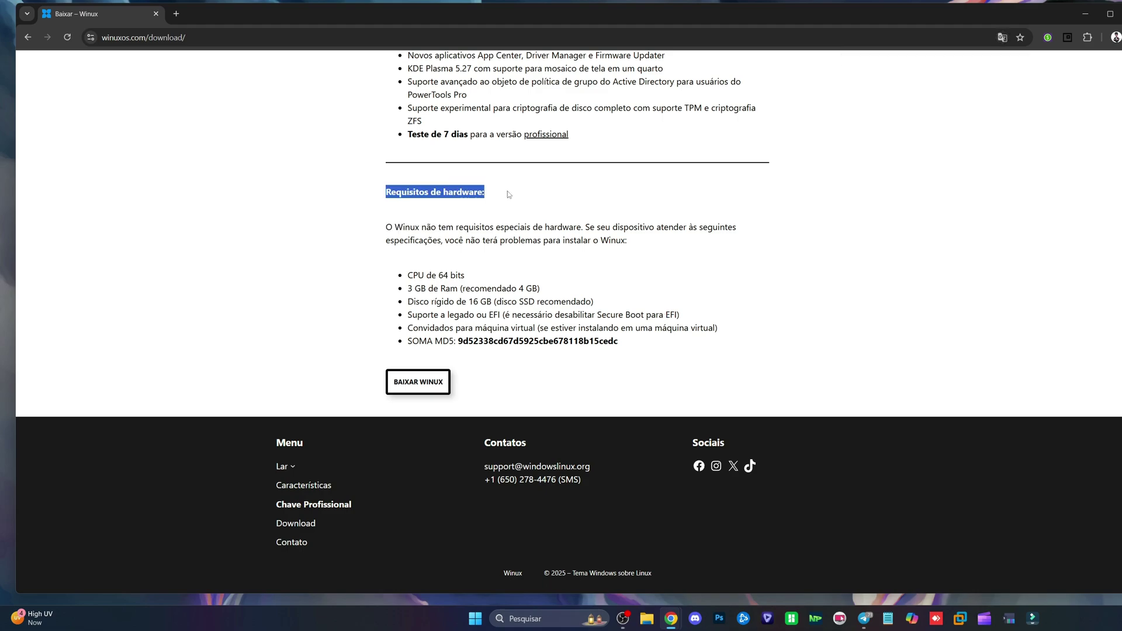
{"action": "left_click", "coordinate": [571, 264]}
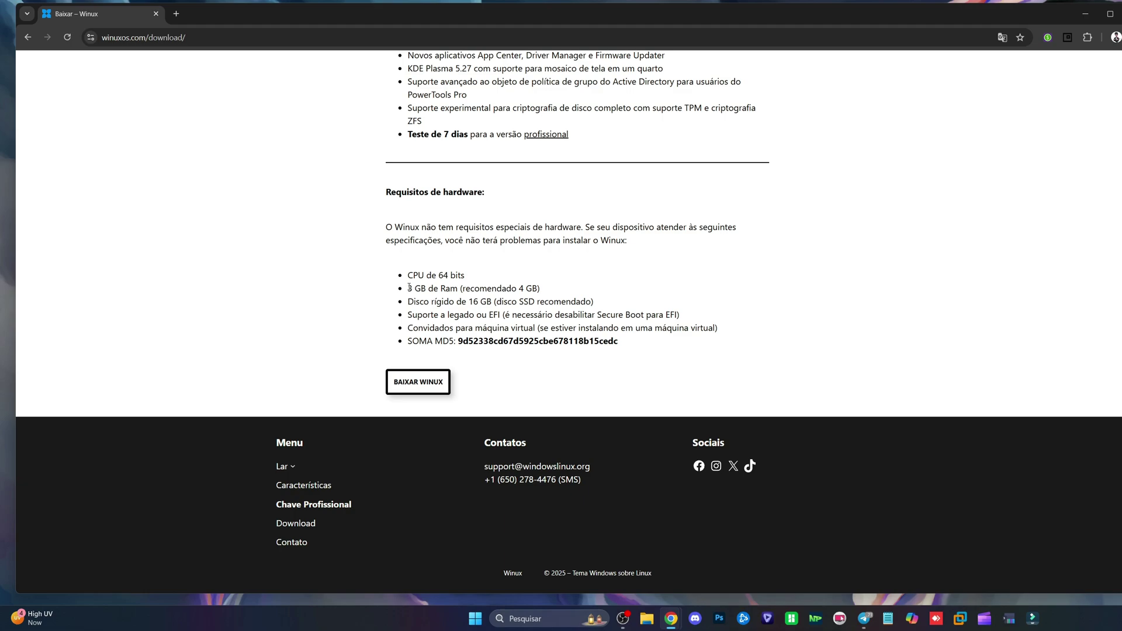
{"action": "left_click_drag", "start_coordinate": [409, 289], "coordinate": [455, 293]}
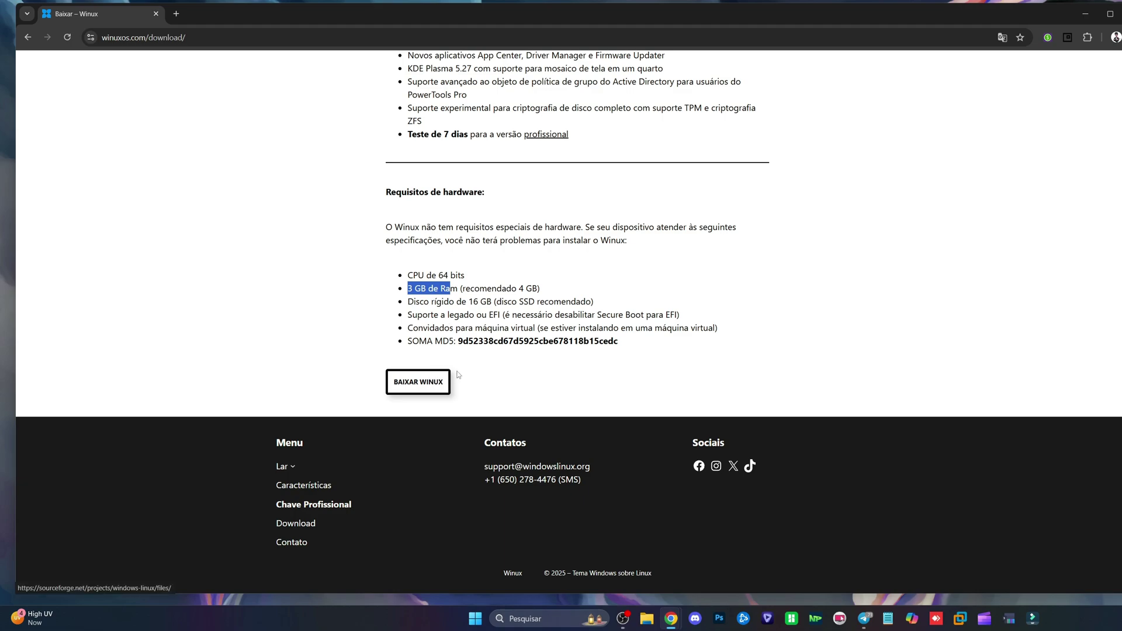
{"action": "left_click", "coordinate": [483, 301]}
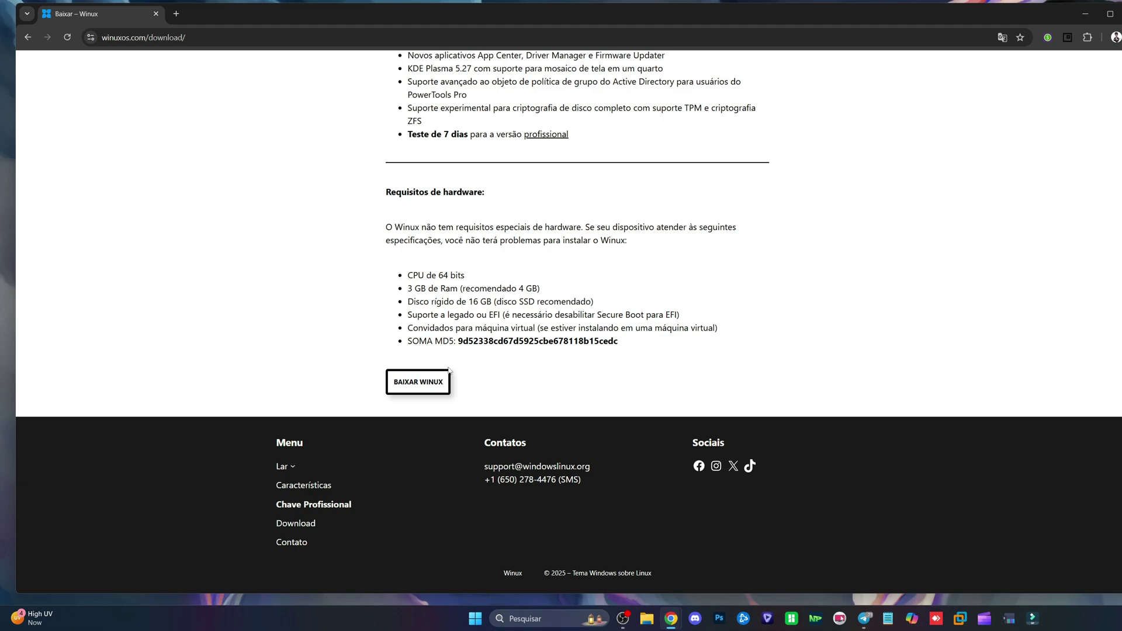
Step: Download the 4.8 GB windows-linux-11.25.03-noble-lts.iso from the SourceForge files page
{"action": "left_click", "coordinate": [423, 387]}
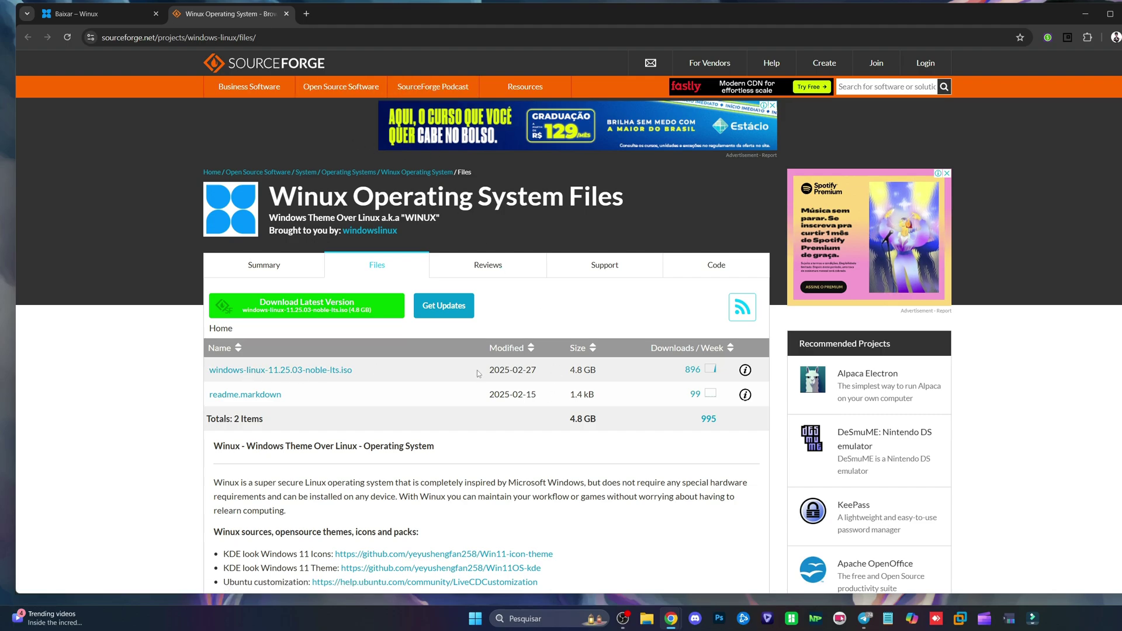
{"action": "left_click_drag", "start_coordinate": [573, 369], "coordinate": [611, 375]}
{"action": "left_click", "coordinate": [544, 370]}
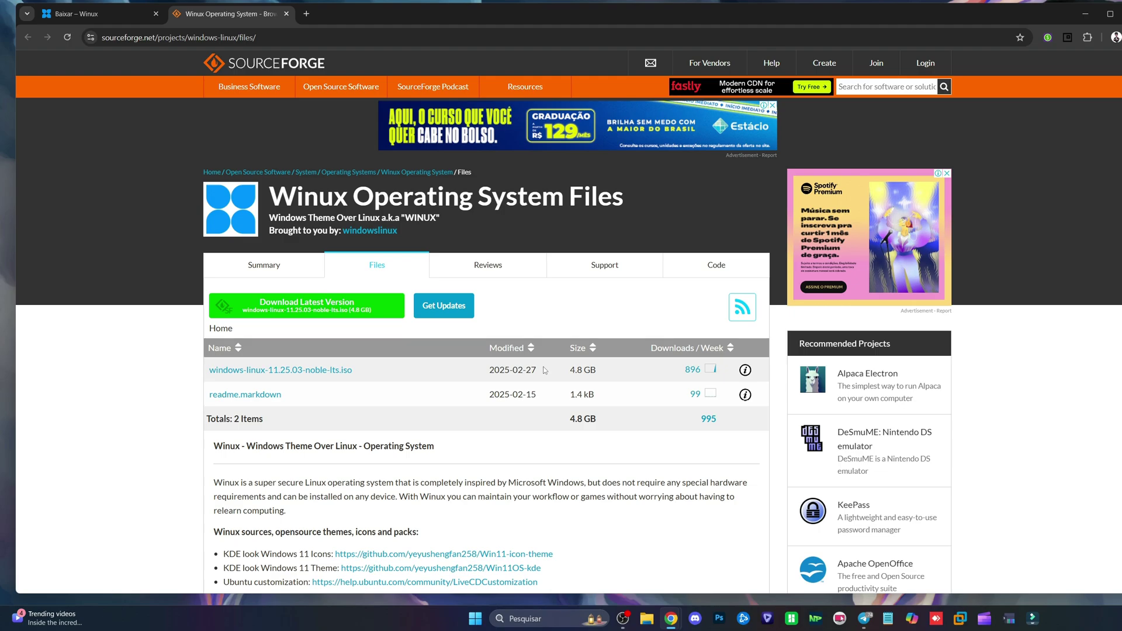
{"action": "left_click", "coordinate": [263, 371]}
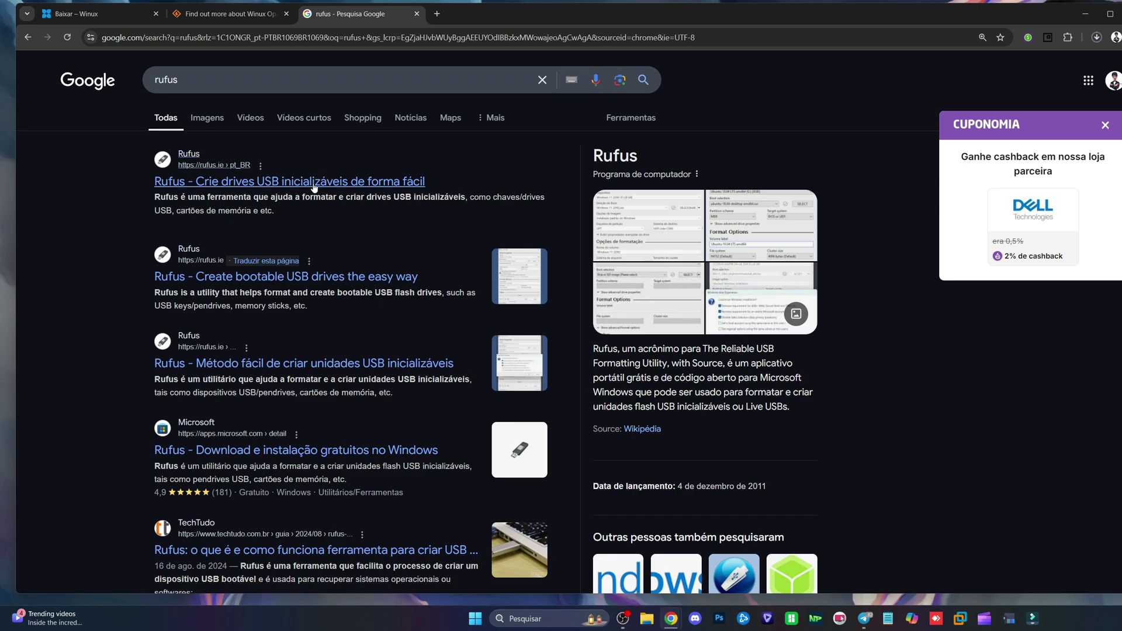
Step: Download portable rufus-4.6p.exe from rufus.ie, then minimize Chrome to the desktop
{"action": "left_click", "coordinate": [213, 184]}
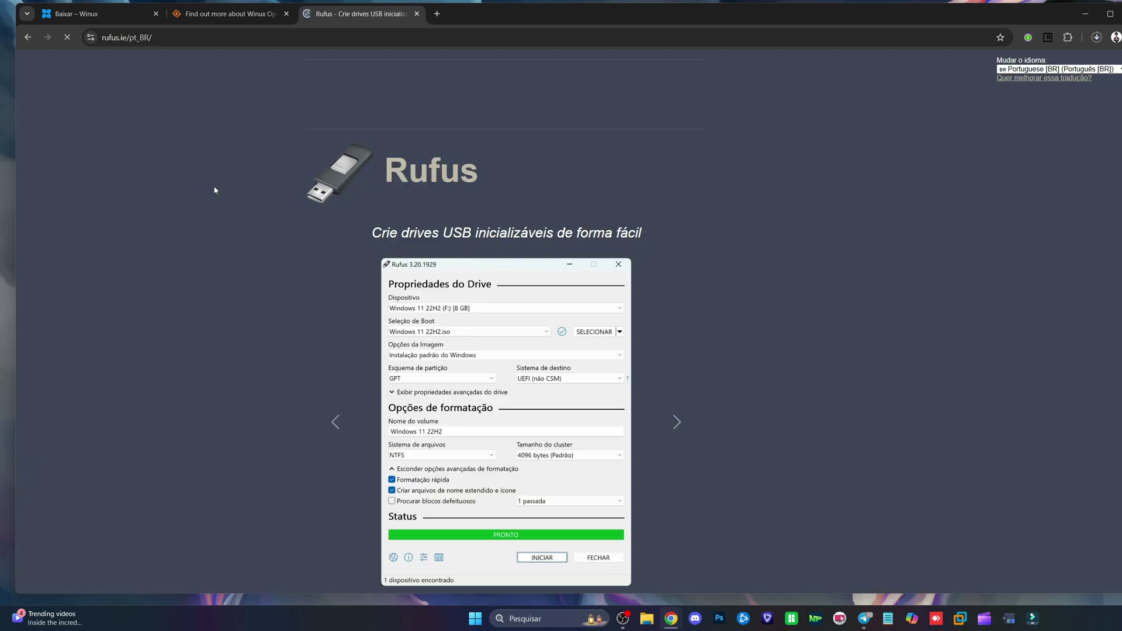
{"action": "scroll", "coordinate": [403, 315], "scroll_direction": "down", "scroll_amount": 5}
{"action": "scroll", "coordinate": [350, 386], "scroll_direction": "down", "scroll_amount": 5}
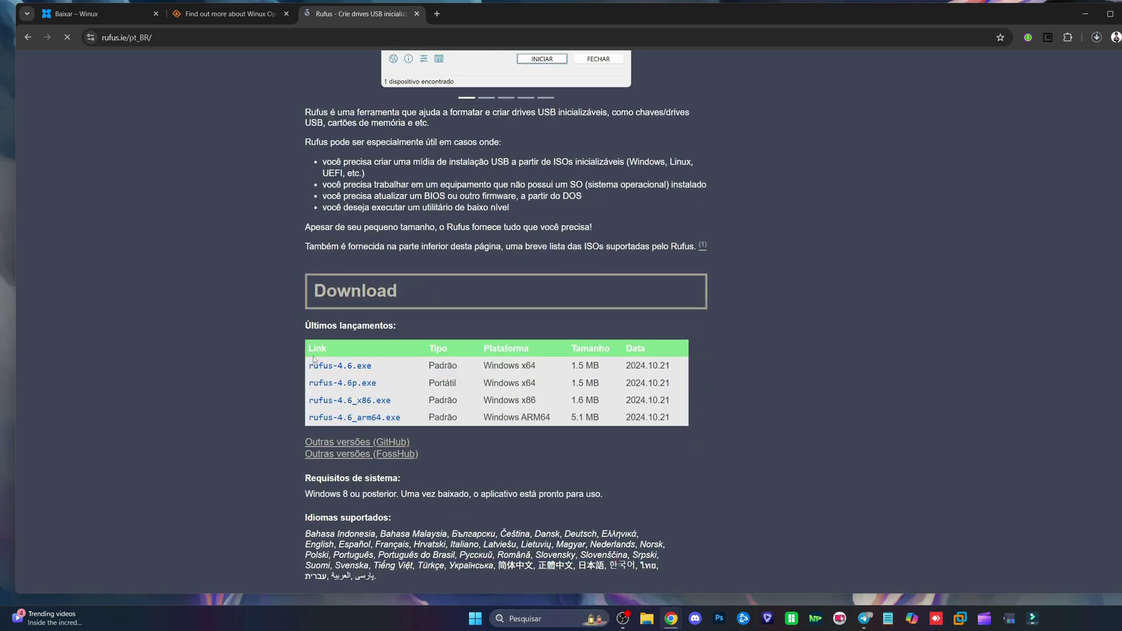
{"action": "left_click", "coordinate": [351, 384]}
{"action": "left_click", "coordinate": [895, 120]}
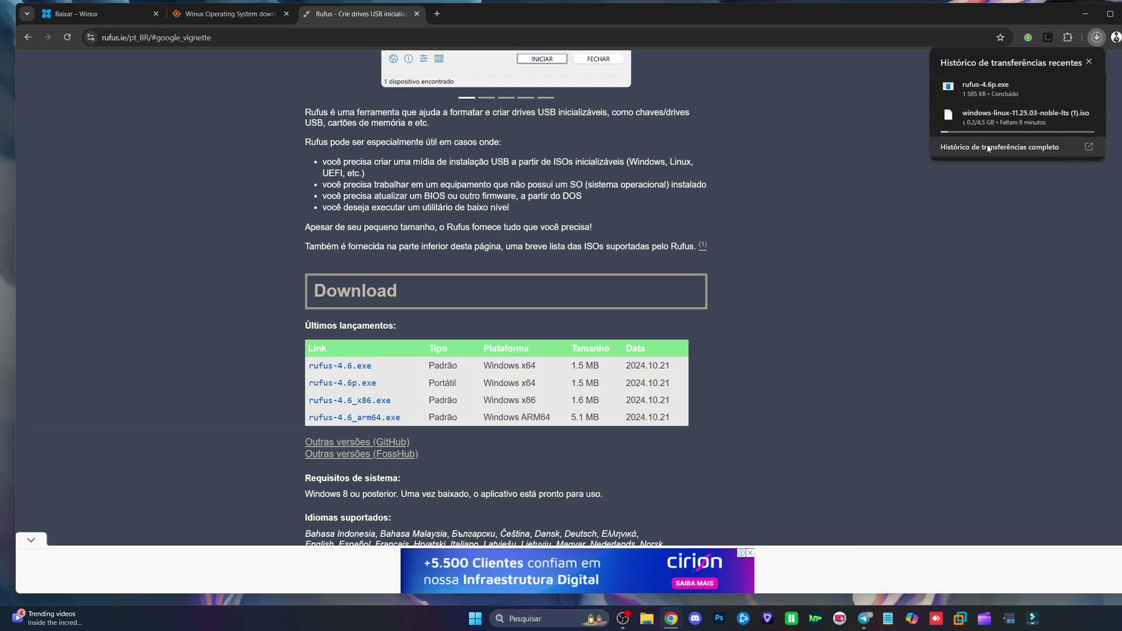
{"action": "mouse_move", "coordinate": [1032, 102]}
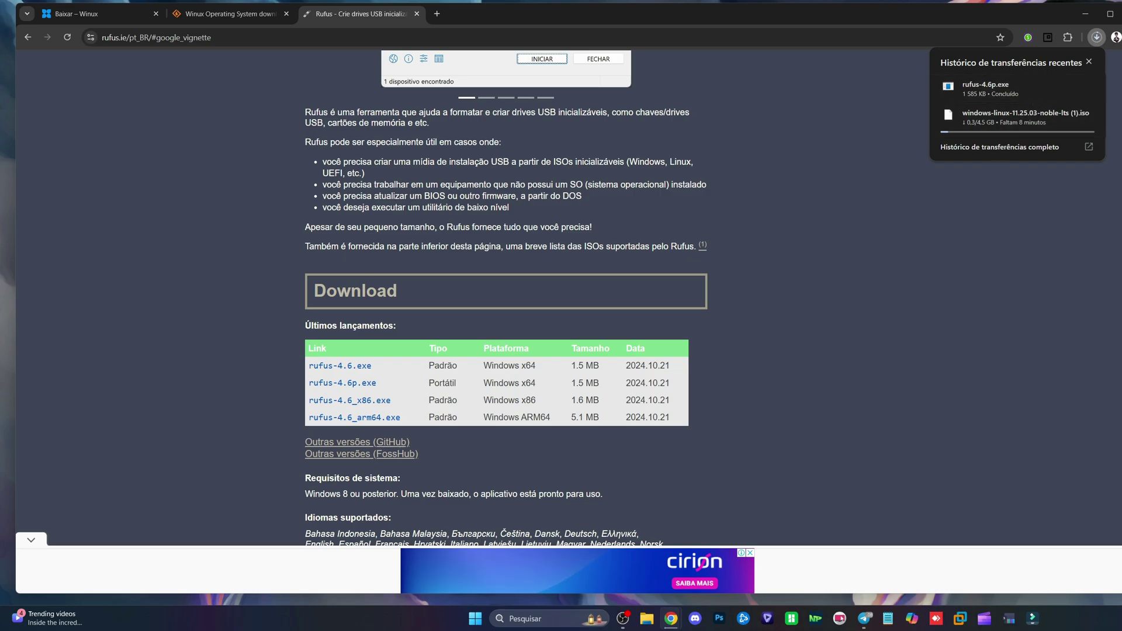
{"action": "key", "text": "super+d"}
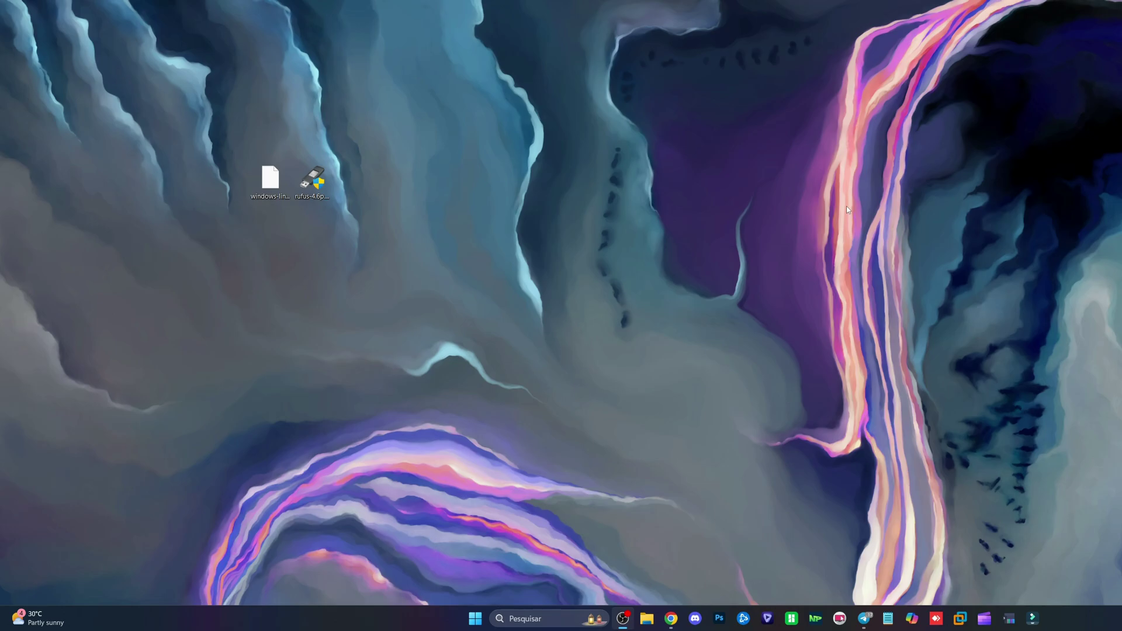
Step: Launch Rufus from the desktop and load the Winux ISO into it
{"action": "left_click", "coordinate": [295, 187]}
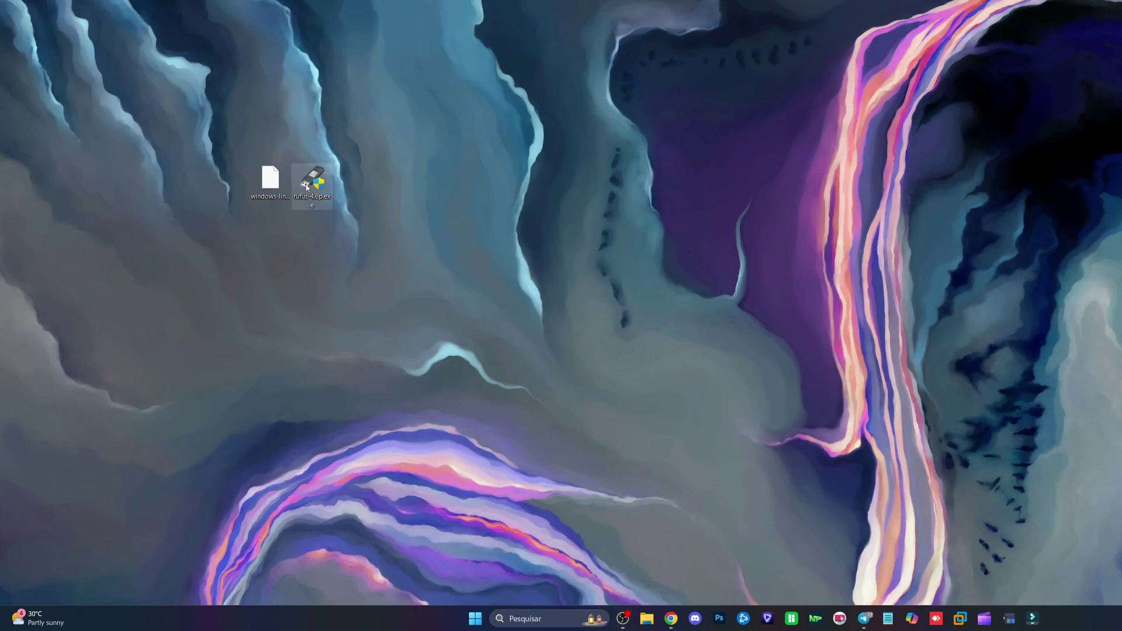
{"action": "double_click", "coordinate": [306, 187]}
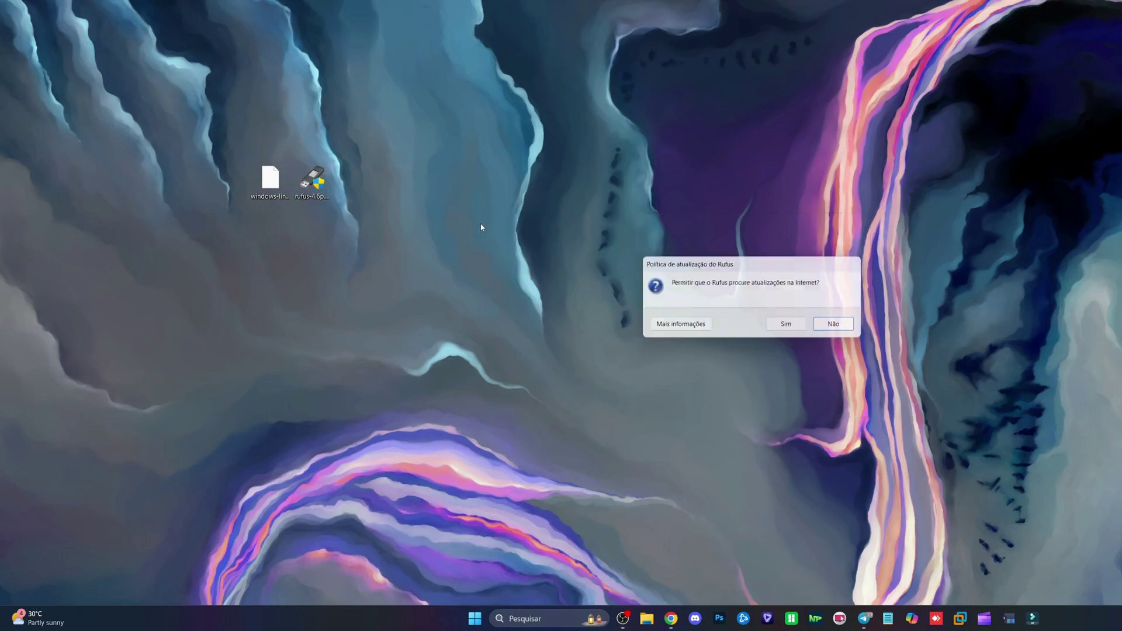
{"action": "left_click", "coordinate": [838, 326]}
{"action": "left_click_drag", "start_coordinate": [722, 110], "coordinate": [445, 95]}
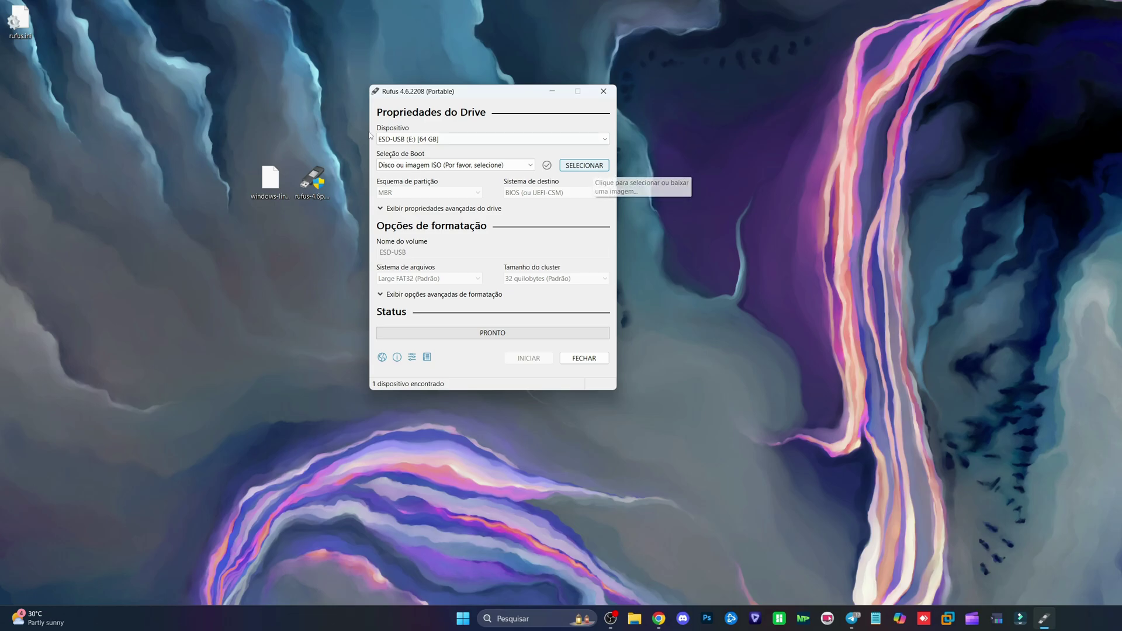
{"action": "left_click", "coordinate": [270, 178]}
{"action": "left_click_drag", "start_coordinate": [270, 181], "coordinate": [473, 236]}
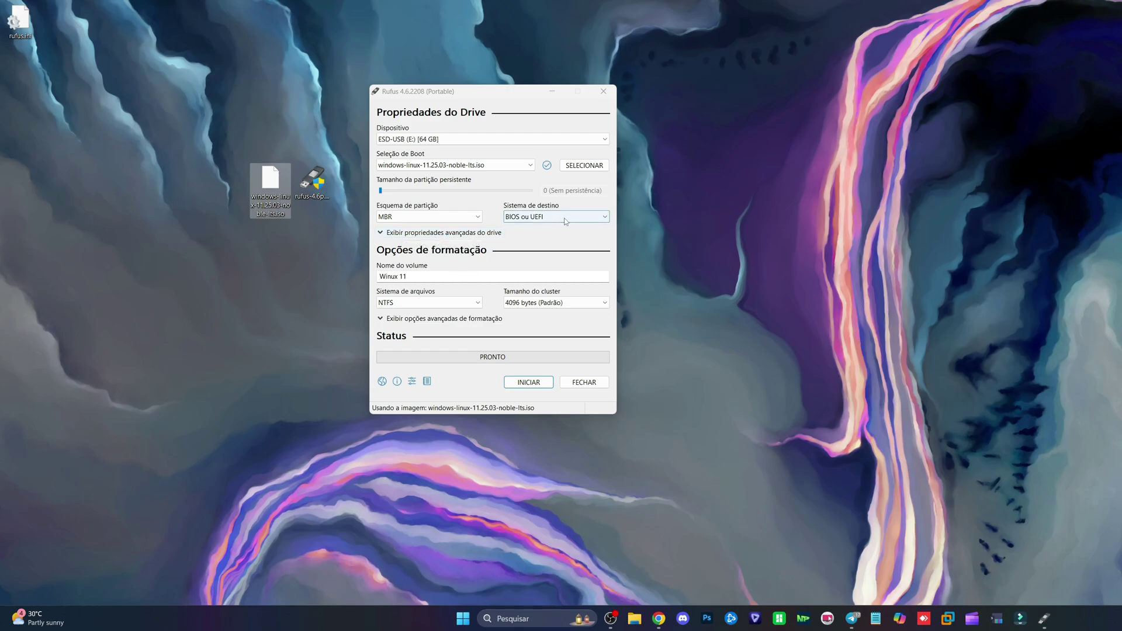
Step: Write the image in ISOHybrid mode with MBR, accepting all warnings and erasing the USB
{"action": "left_click", "coordinate": [409, 216]}
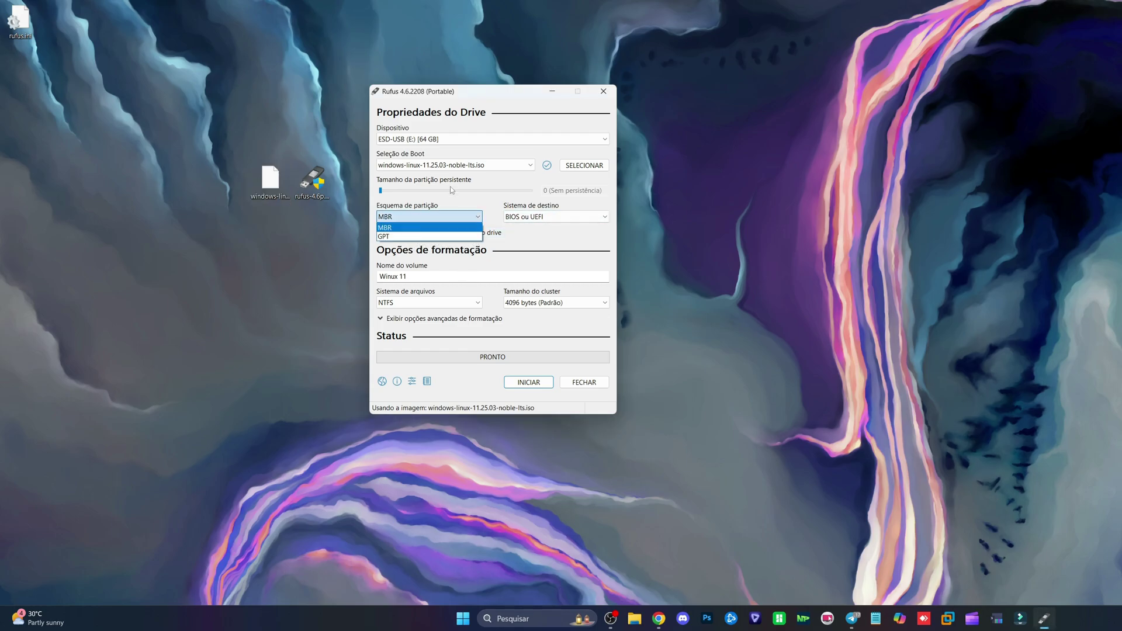
{"action": "left_click", "coordinate": [430, 227]}
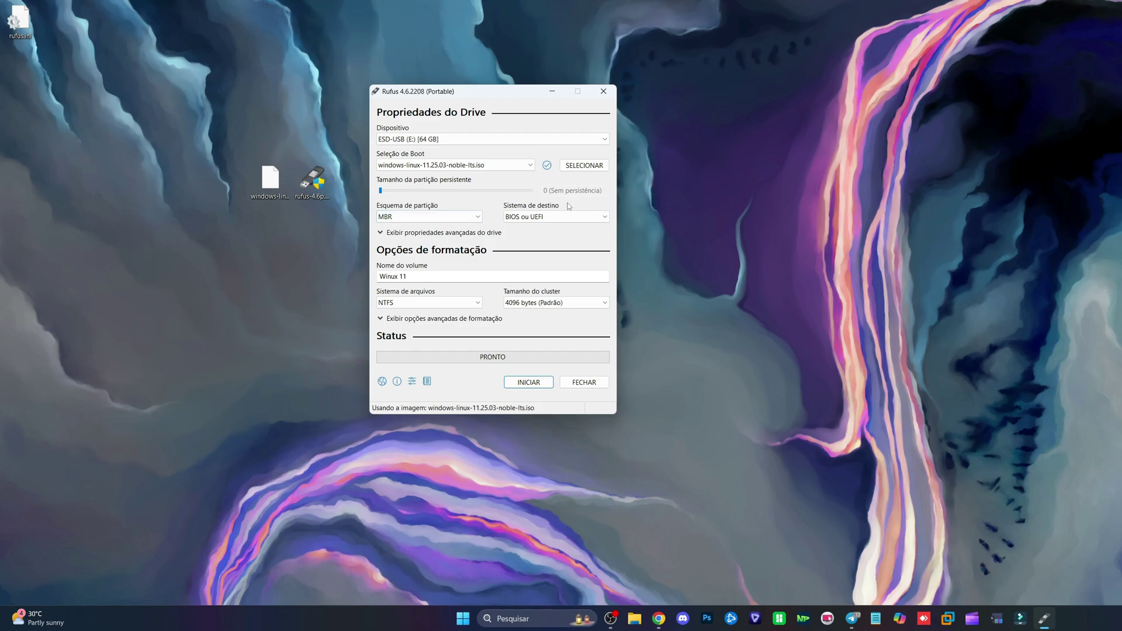
{"action": "left_click", "coordinate": [529, 382]}
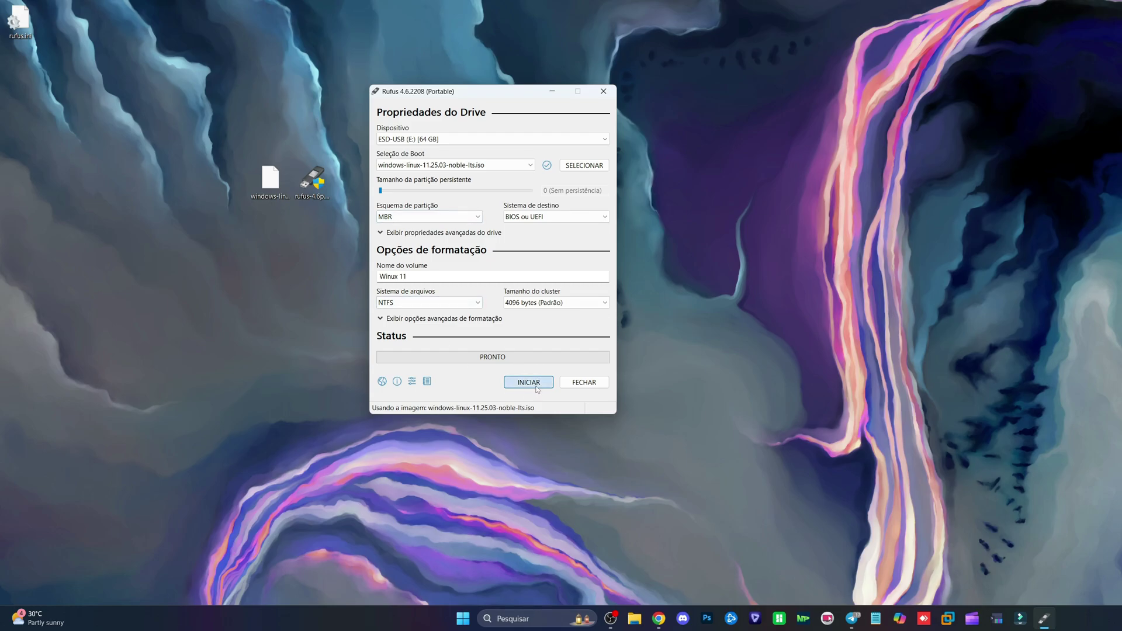
{"action": "left_click", "coordinate": [550, 341]}
{"action": "left_click", "coordinate": [789, 381]}
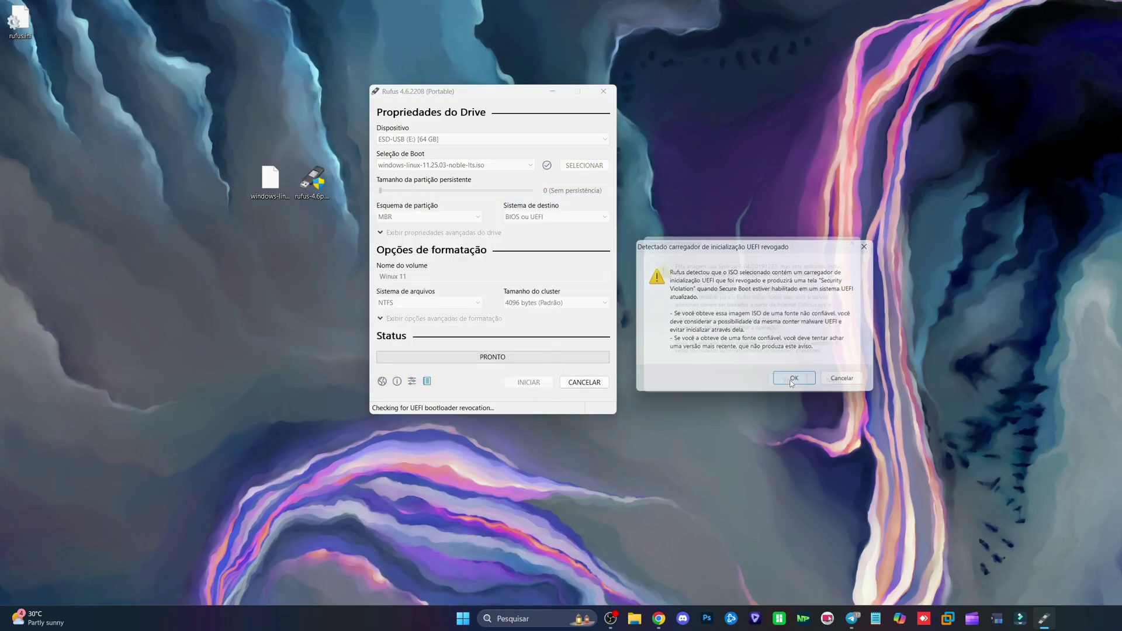
{"action": "left_click", "coordinate": [788, 383]}
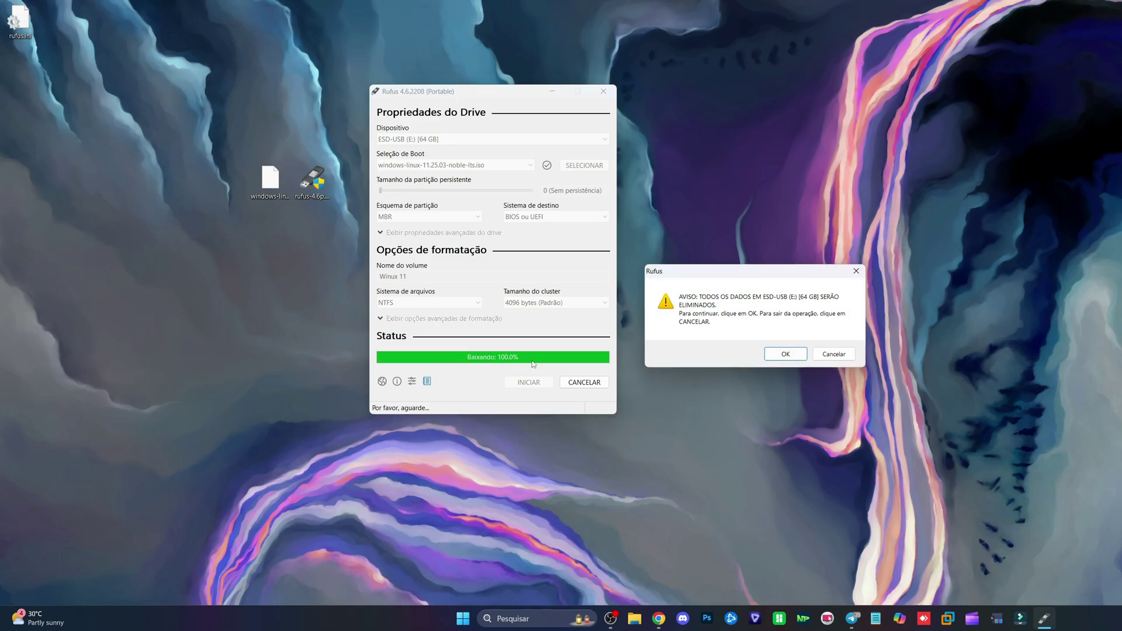
{"action": "left_click", "coordinate": [775, 354]}
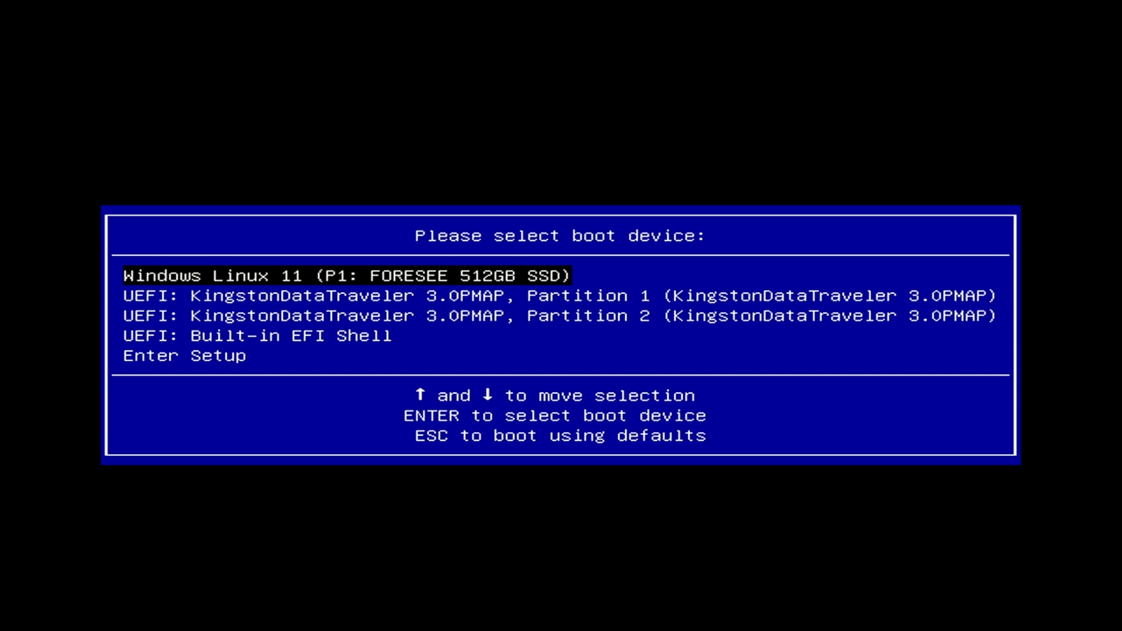
Step: Boot the Kingston USB's first UEFI partition and start the Winux live system from GRUB
{"action": "key", "text": "Down"}
{"action": "key", "text": "Return"}
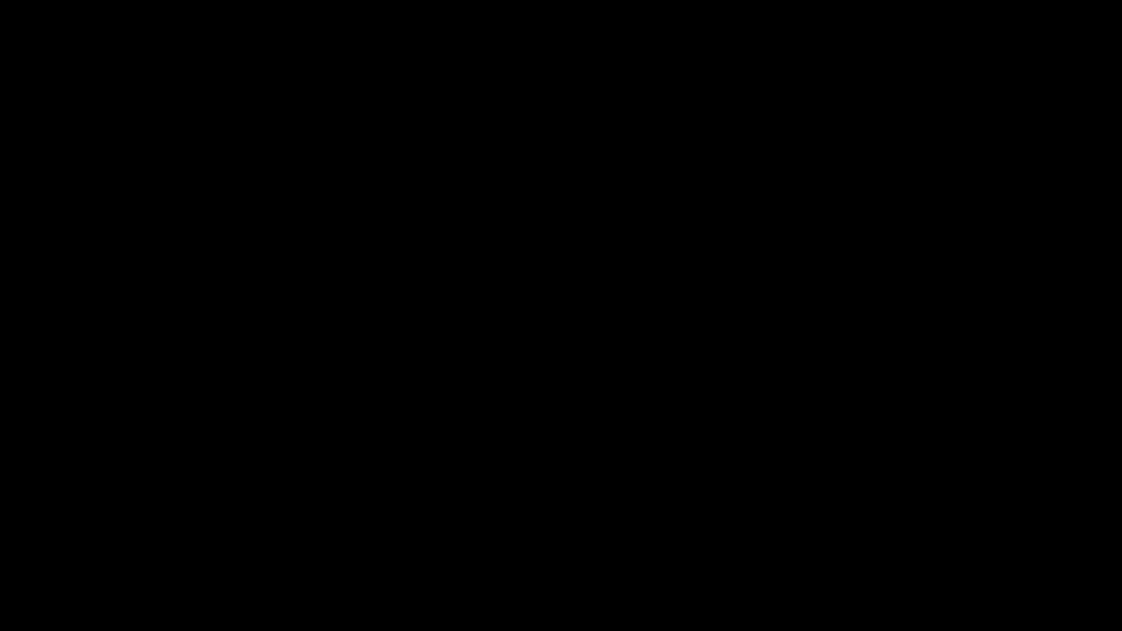
{"action": "key", "text": "Return"}
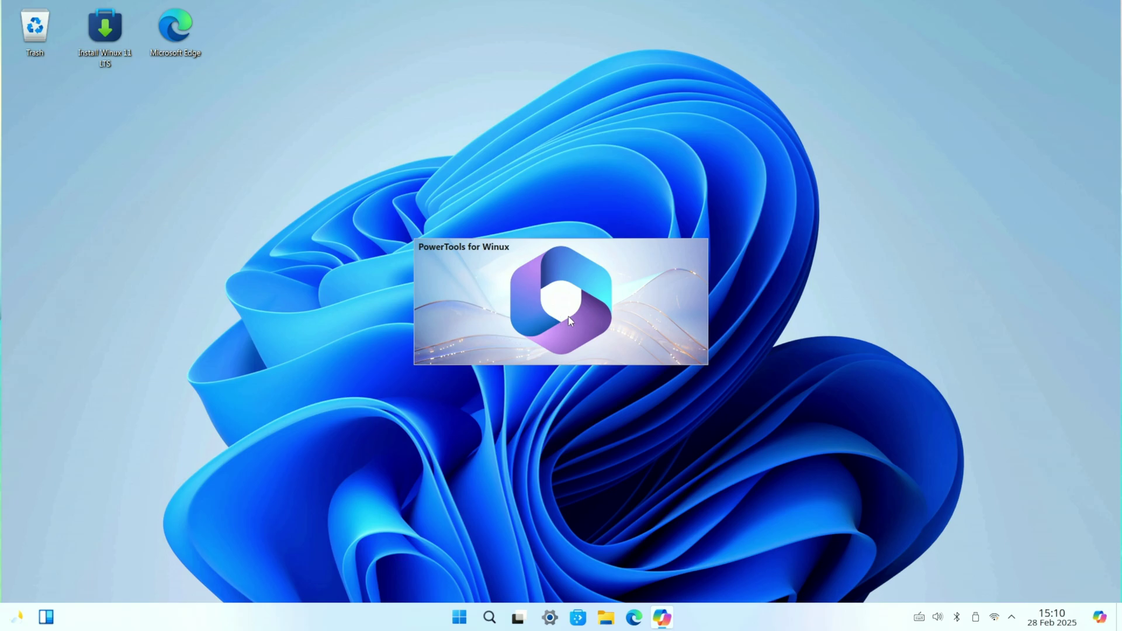
{"action": "left_click", "coordinate": [482, 621]}
{"action": "left_click", "coordinate": [481, 621]}
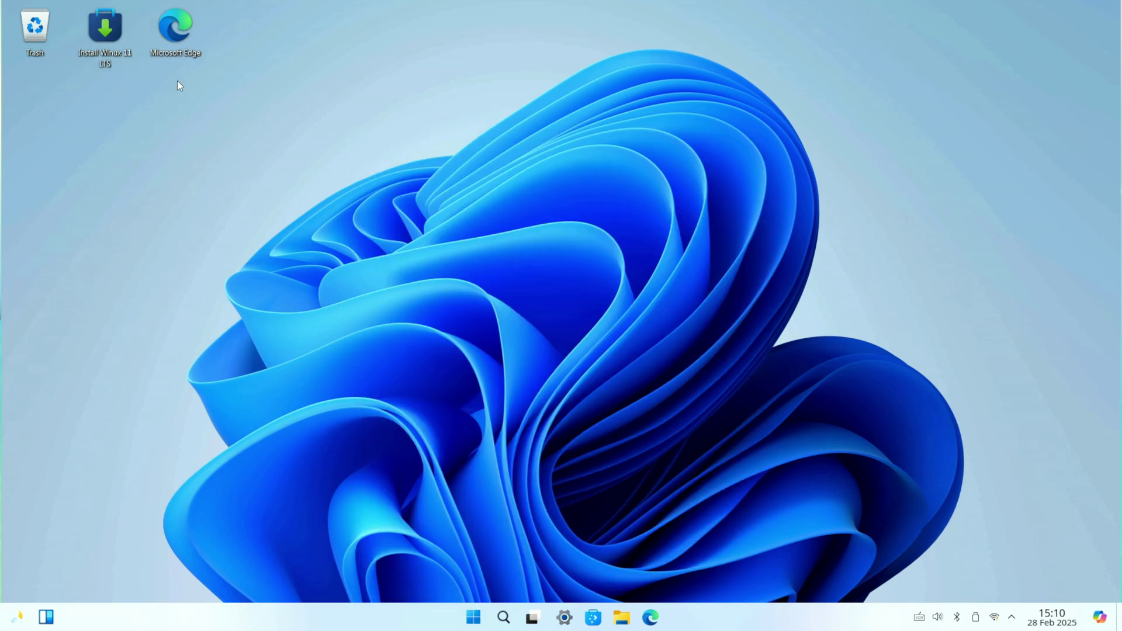
Step: Launch the Winux 11 LTS installer in português (Brasil) and accept the default location
{"action": "double_click", "coordinate": [105, 35]}
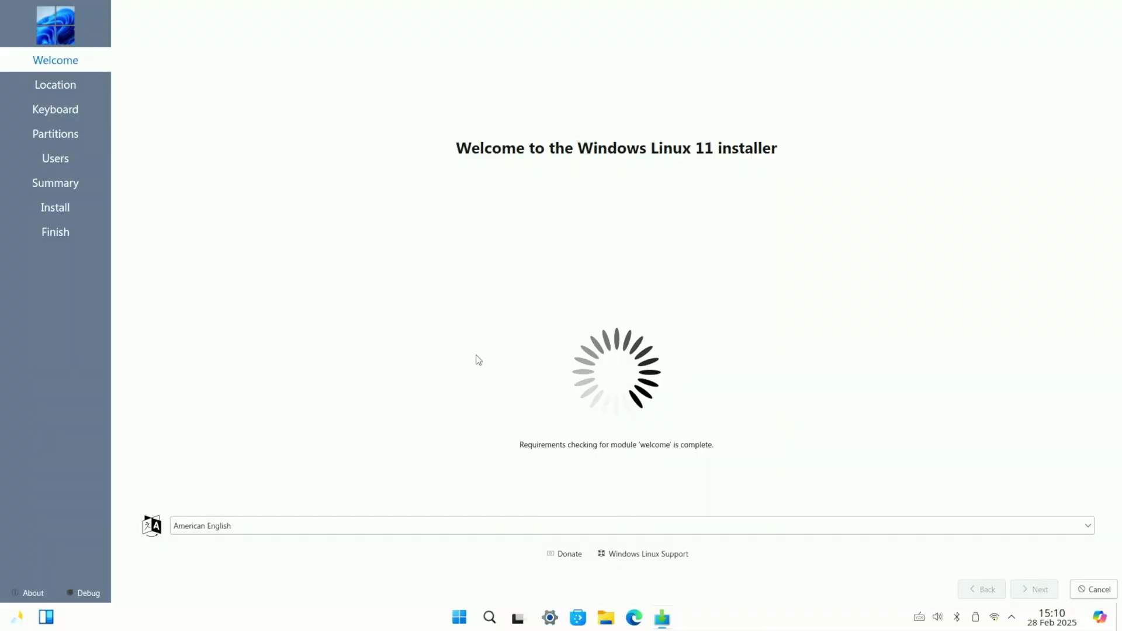
{"action": "left_click", "coordinate": [200, 526]}
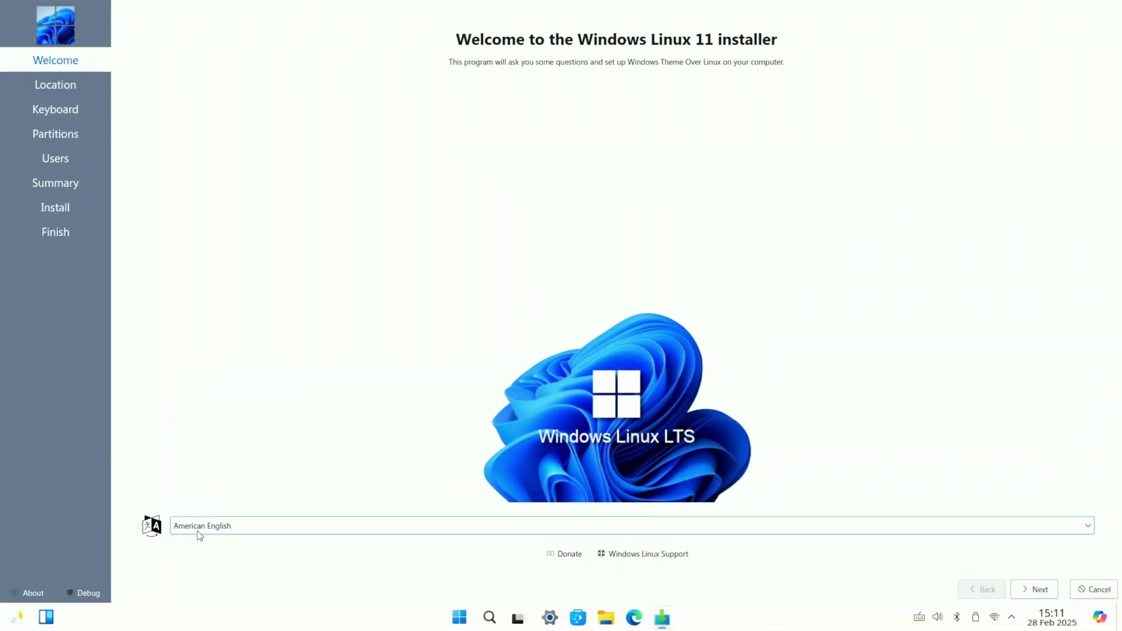
{"action": "left_click", "coordinate": [199, 526]}
{"action": "scroll", "coordinate": [210, 492], "scroll_direction": "down", "scroll_amount": 7}
{"action": "scroll", "coordinate": [211, 490], "scroll_direction": "down", "scroll_amount": 6}
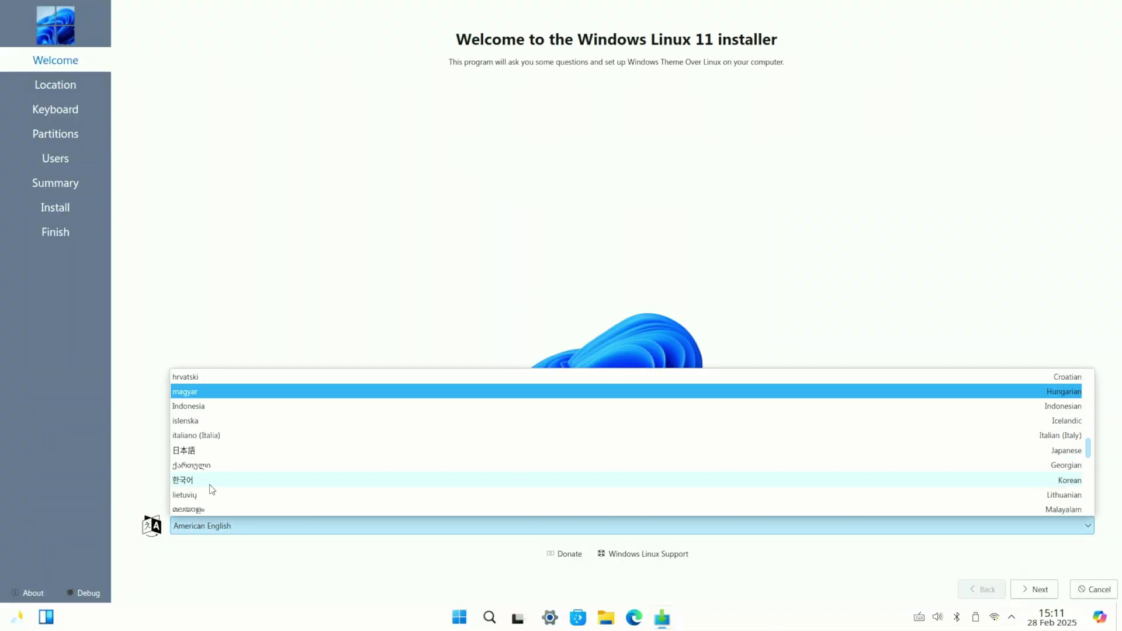
{"action": "left_click", "coordinate": [277, 466]}
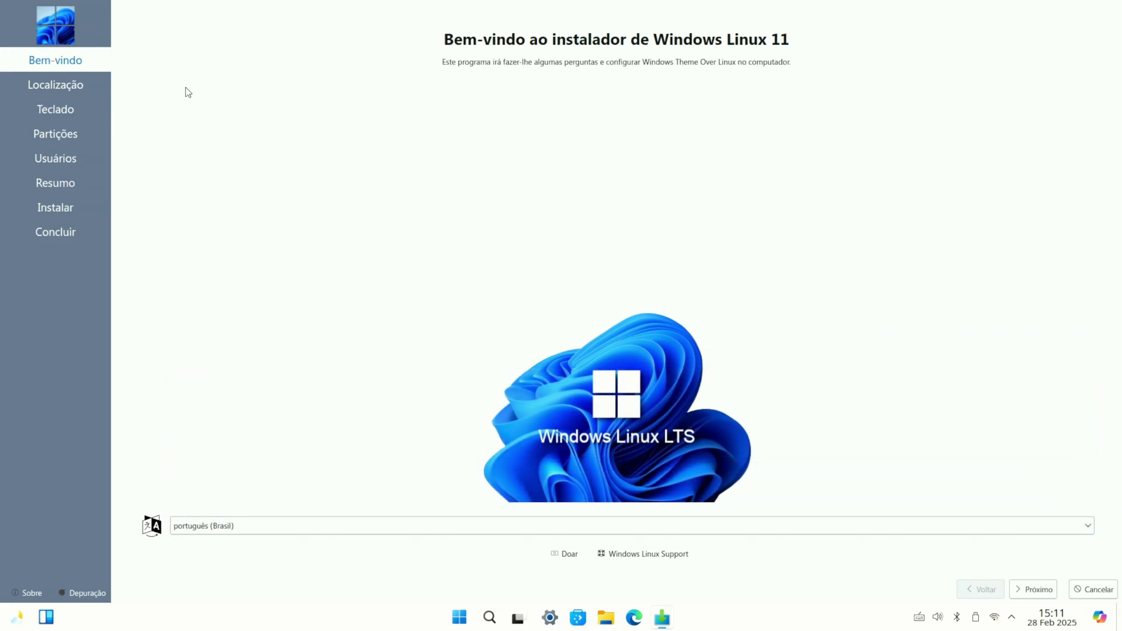
{"action": "left_click", "coordinate": [1036, 591]}
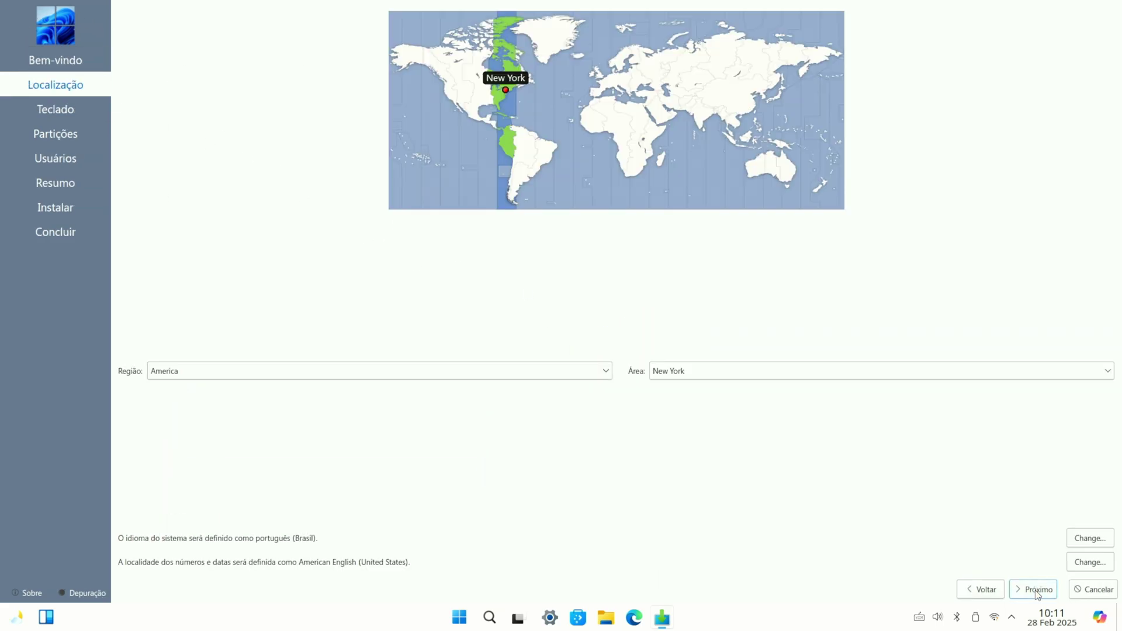
{"action": "left_click", "coordinate": [1036, 590]}
Step: Choose the Portuguese (Brazil, no dead keys) keyboard and erase the whole disk
{"action": "left_click", "coordinate": [694, 262]}
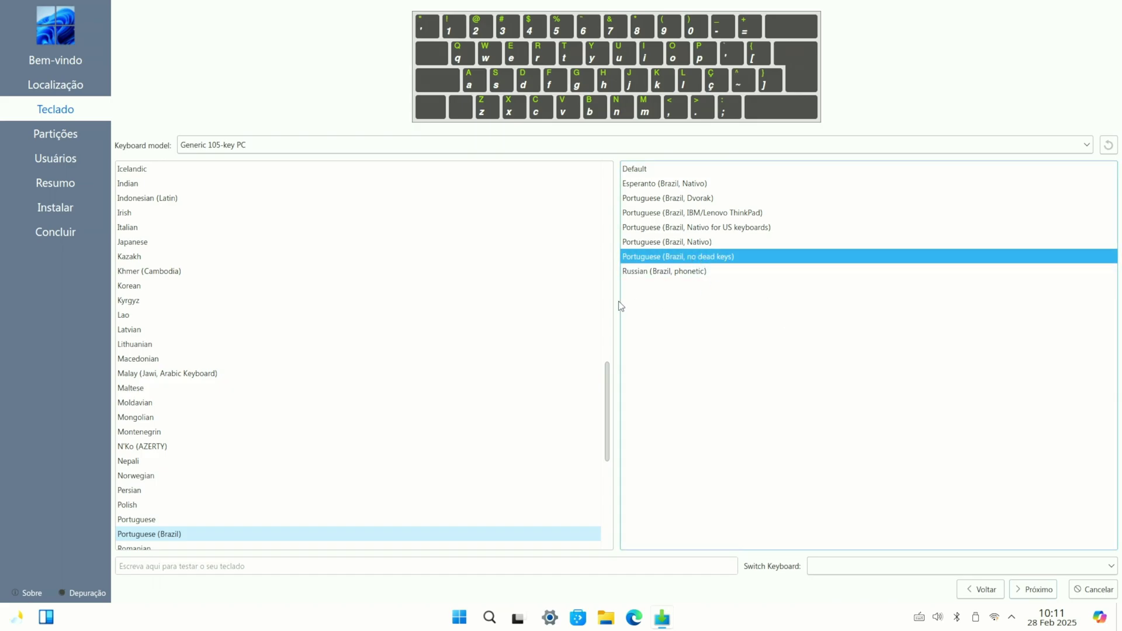
{"action": "left_click", "coordinate": [1038, 589]}
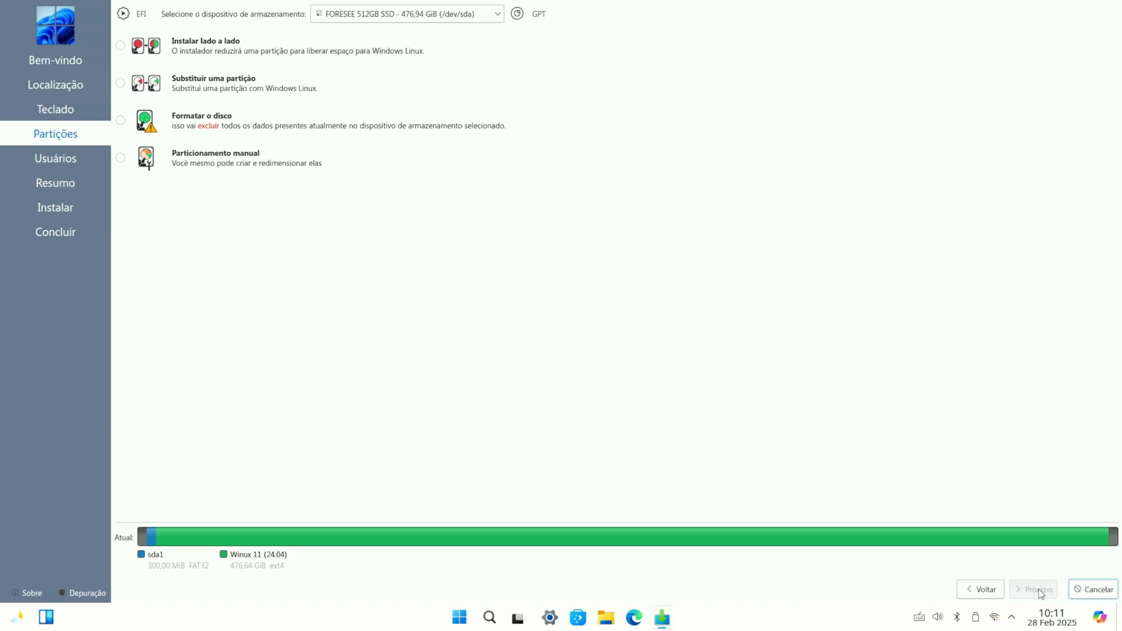
{"action": "left_click", "coordinate": [136, 130]}
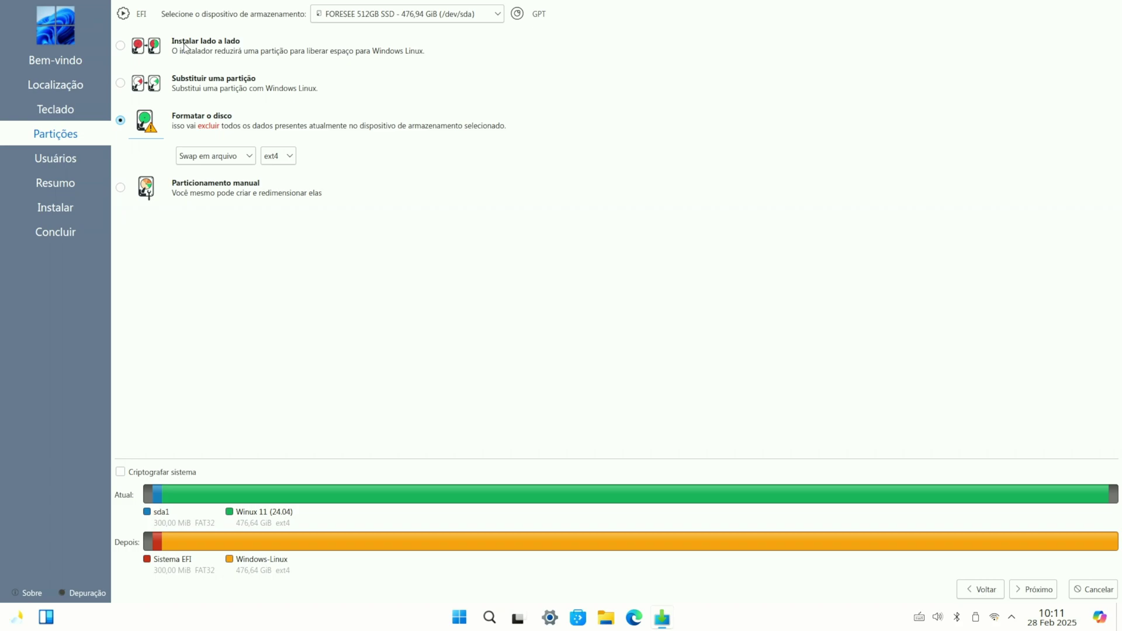
{"action": "left_click", "coordinate": [1033, 589]}
Step: Create the account 'user' with a password and automatic login enabled
{"action": "left_click", "coordinate": [158, 32]}
{"action": "type", "text": "user"}
{"action": "key", "text": "Tab"}
{"action": "key", "text": "Tab"}
{"action": "key", "text": "Tab"}
{"action": "type", "text": "user"}
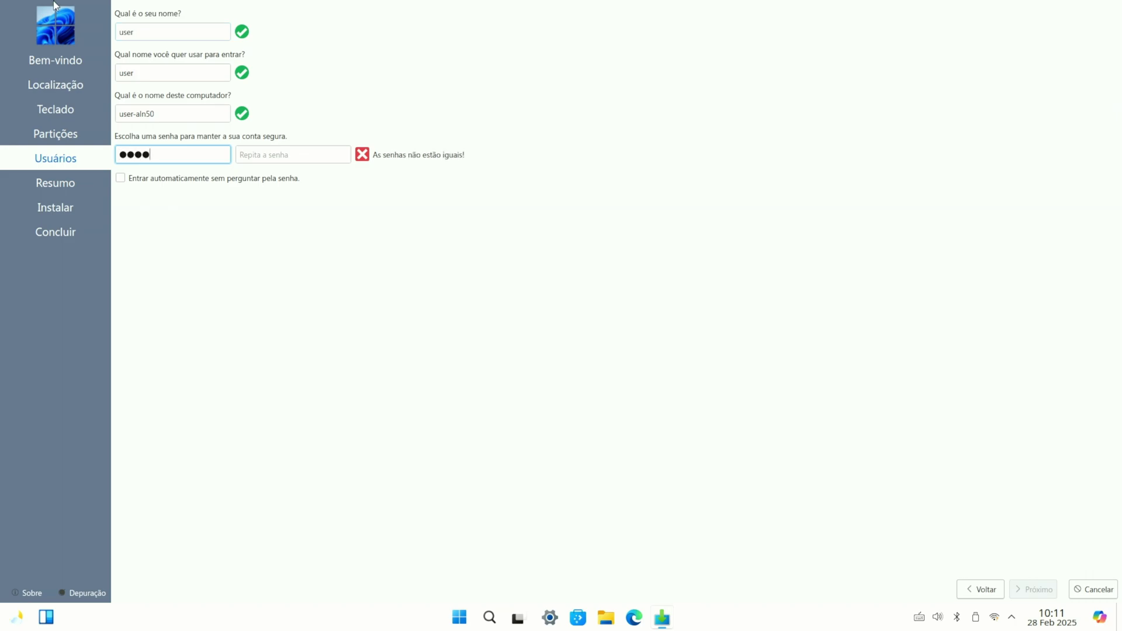
{"action": "left_click", "coordinate": [278, 154]}
{"action": "type", "text": "user"}
{"action": "left_click", "coordinate": [120, 178]}
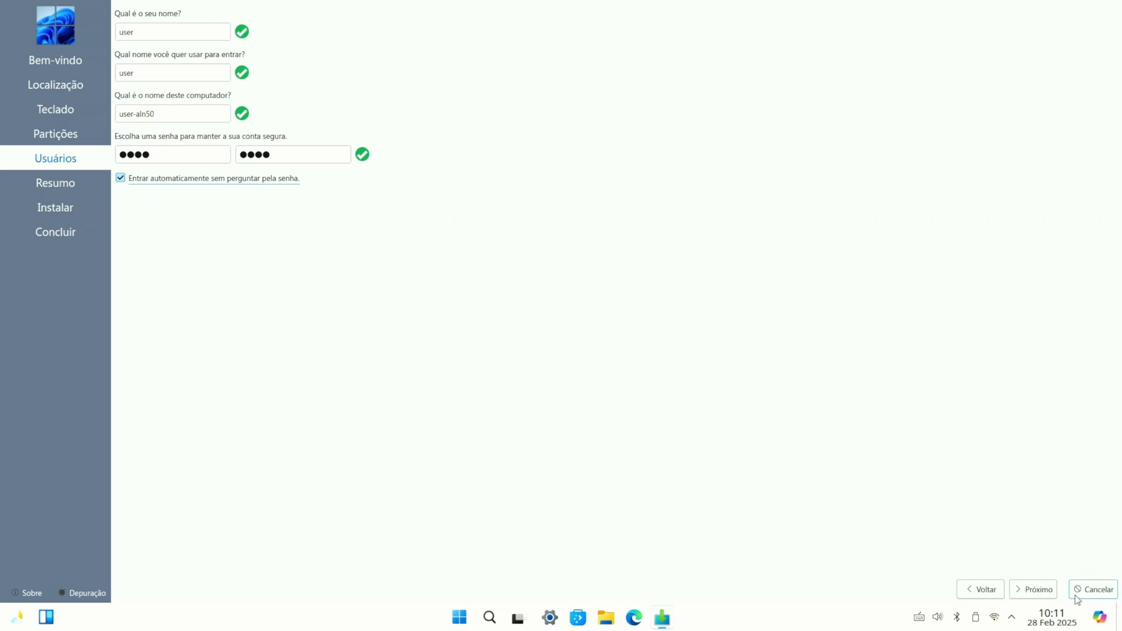
{"action": "left_click", "coordinate": [1044, 596]}
Step: Confirm the disk changes, install Windows Linux 11, and restart when finished
{"action": "left_click", "coordinate": [1044, 596]}
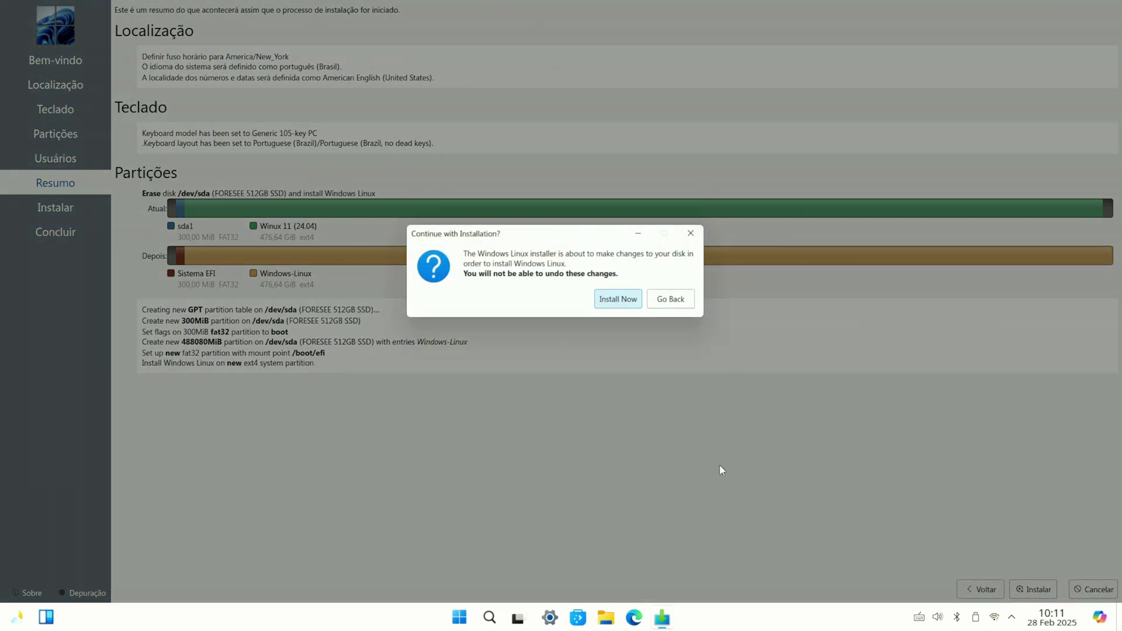
{"action": "left_click", "coordinate": [617, 298]}
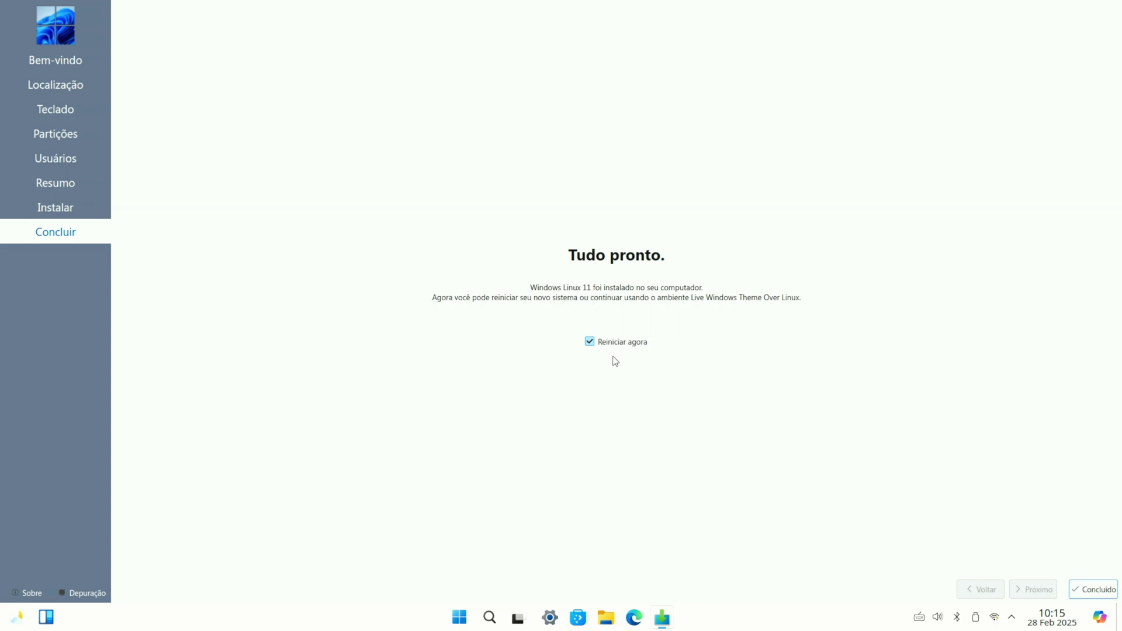
{"action": "left_click", "coordinate": [1094, 590]}
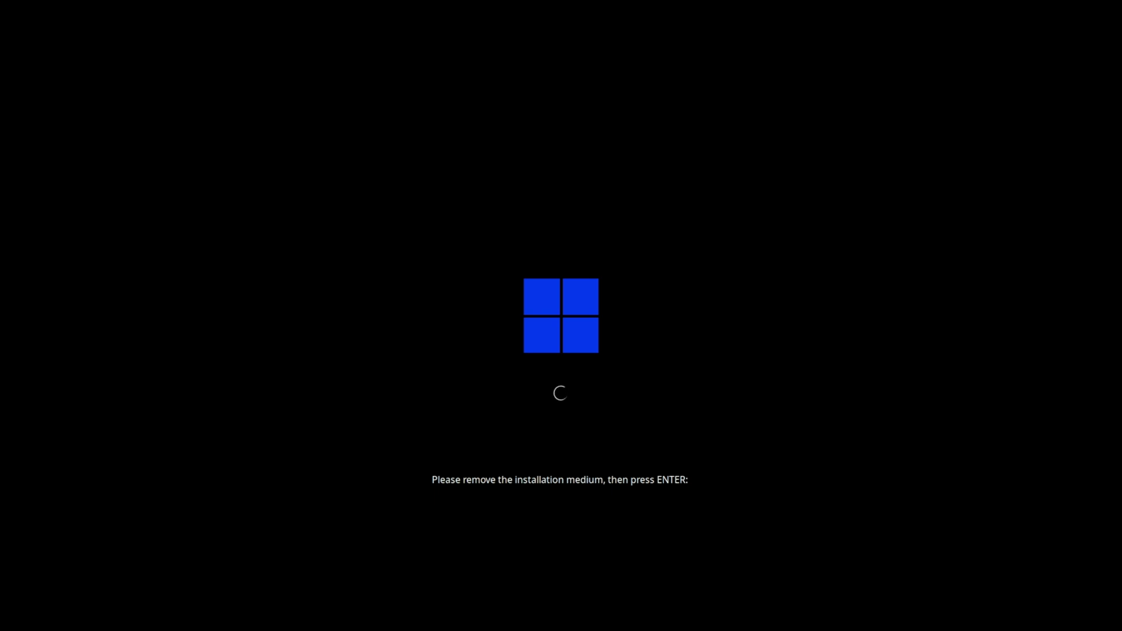
Step: Continue booting without the USB and close the welcome Definições window on the new desktop
{"action": "key", "text": "Return"}
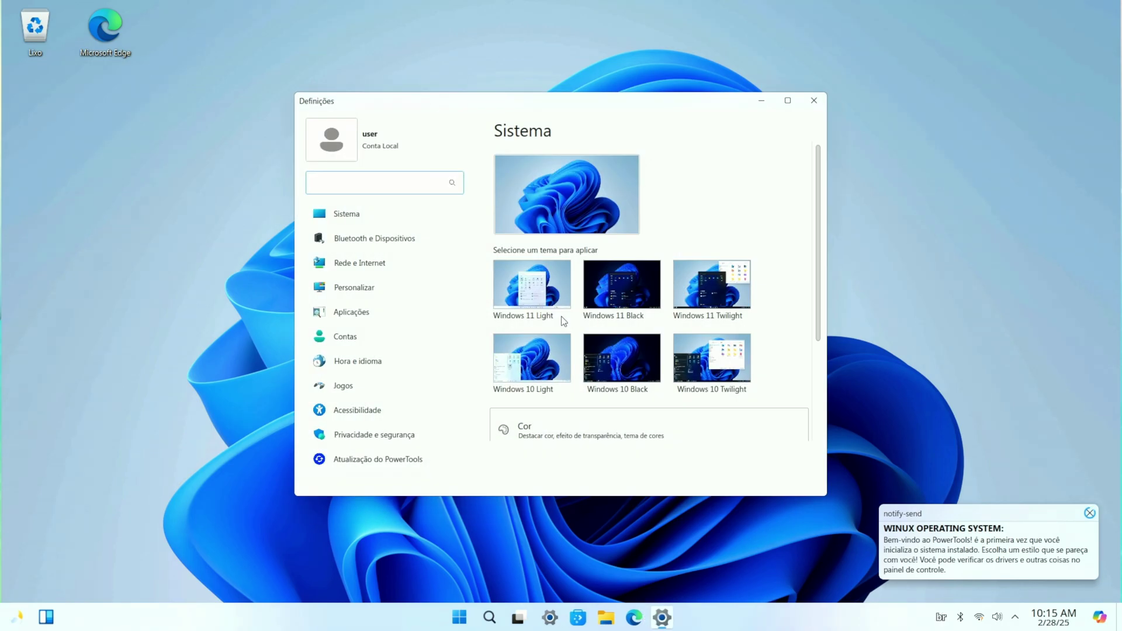
{"action": "scroll", "coordinate": [684, 339], "scroll_direction": "down", "scroll_amount": 3}
{"action": "scroll", "coordinate": [728, 371], "scroll_direction": "up", "scroll_amount": 3}
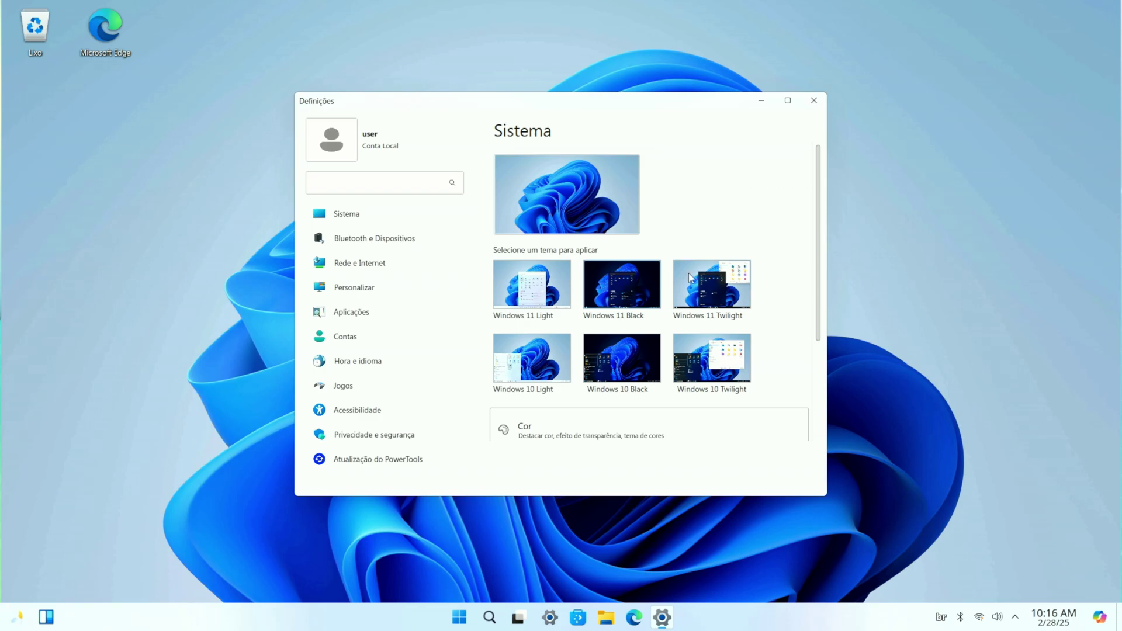
{"action": "left_click", "coordinate": [814, 101]}
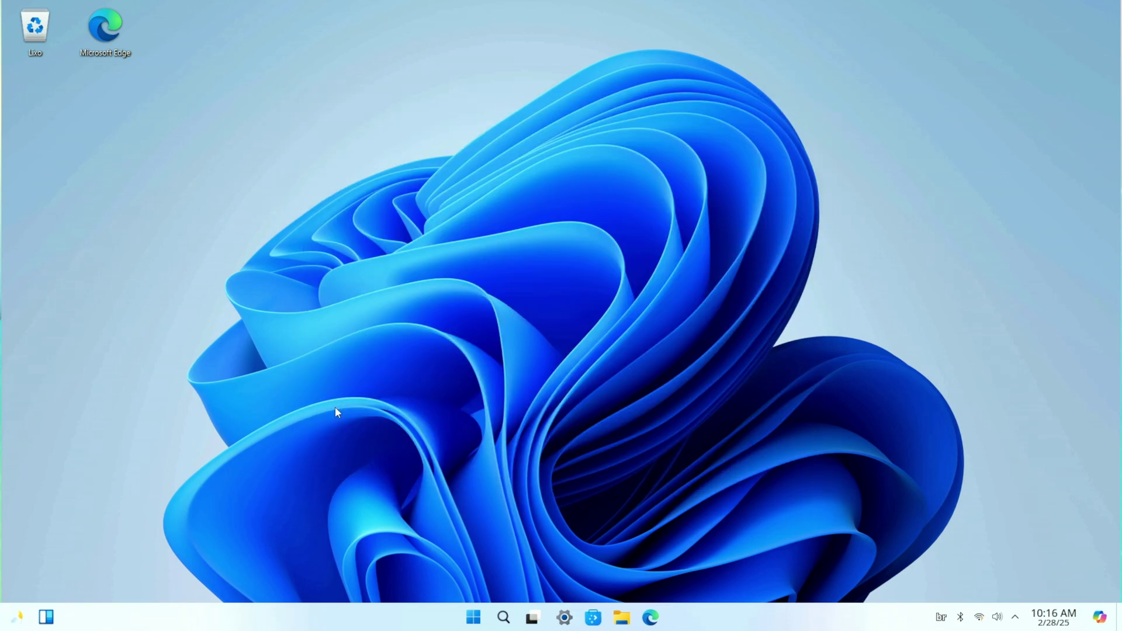